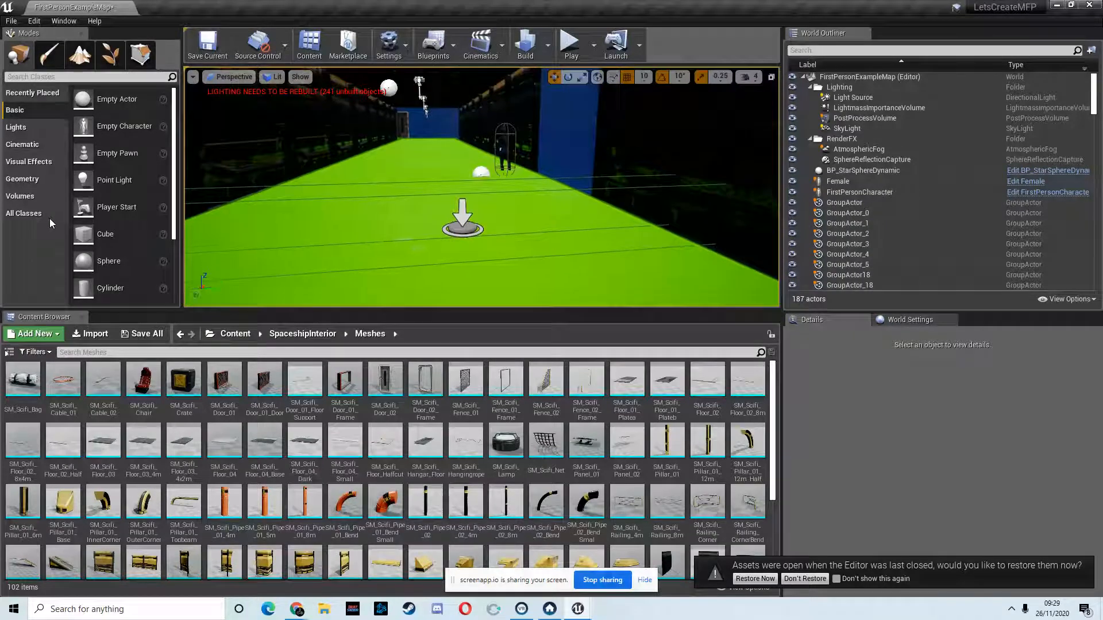
Step: Play-test the level by walking along the corridor, stop the session and dismiss the message log
{"action": "right_click_drag", "start_coordinate": [49, 218], "coordinate": [555, 99]}
{"action": "key", "text": "w"}
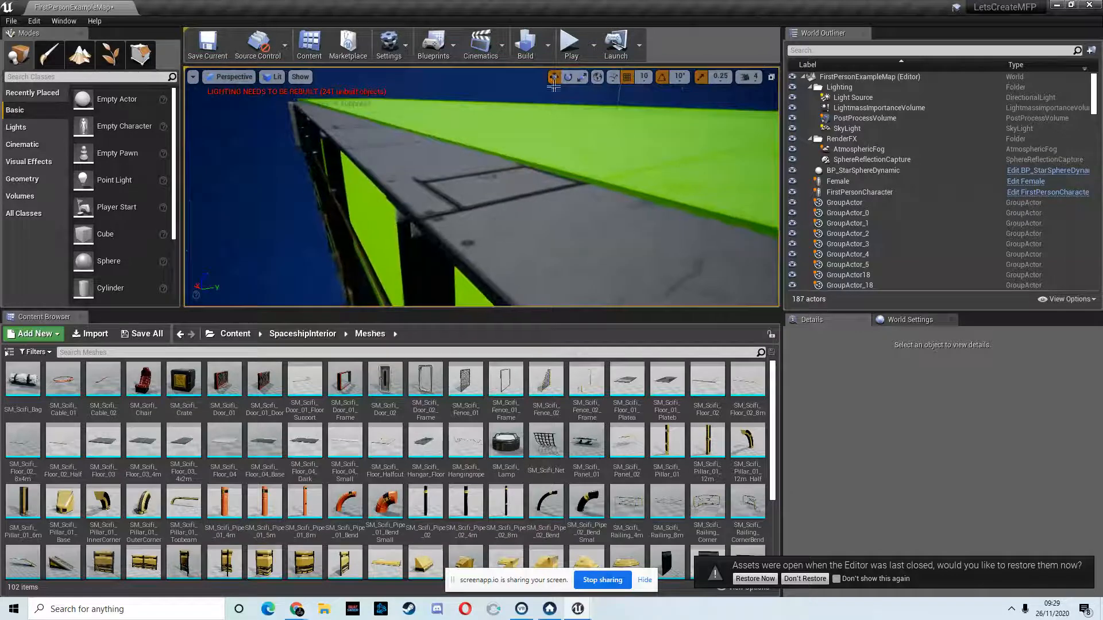
{"action": "left_click", "coordinate": [571, 46]}
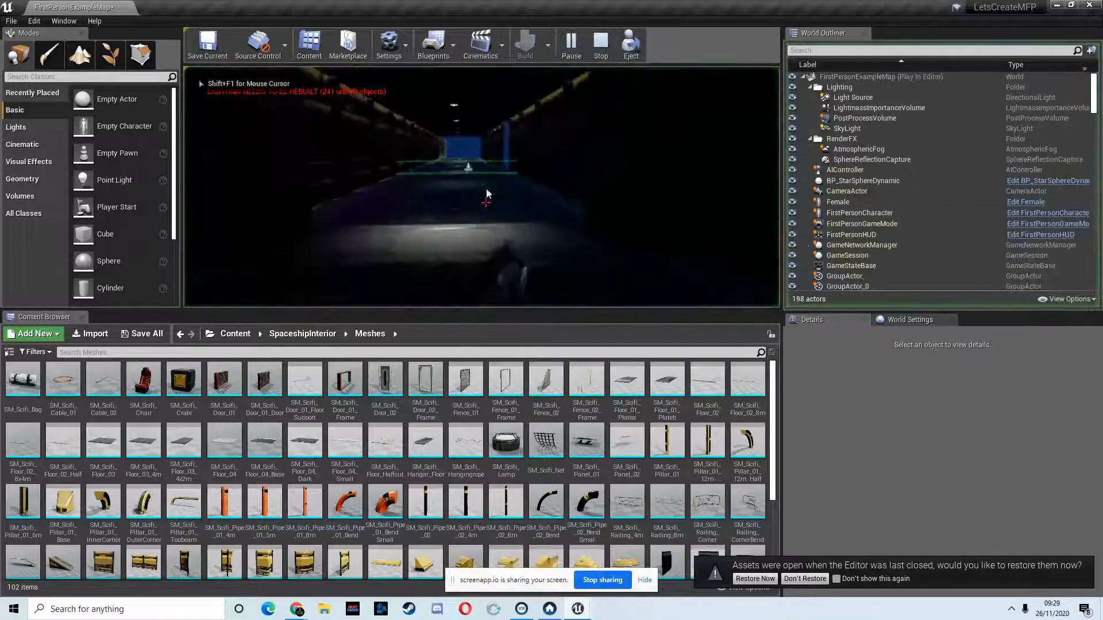
{"action": "key", "text": "w"}
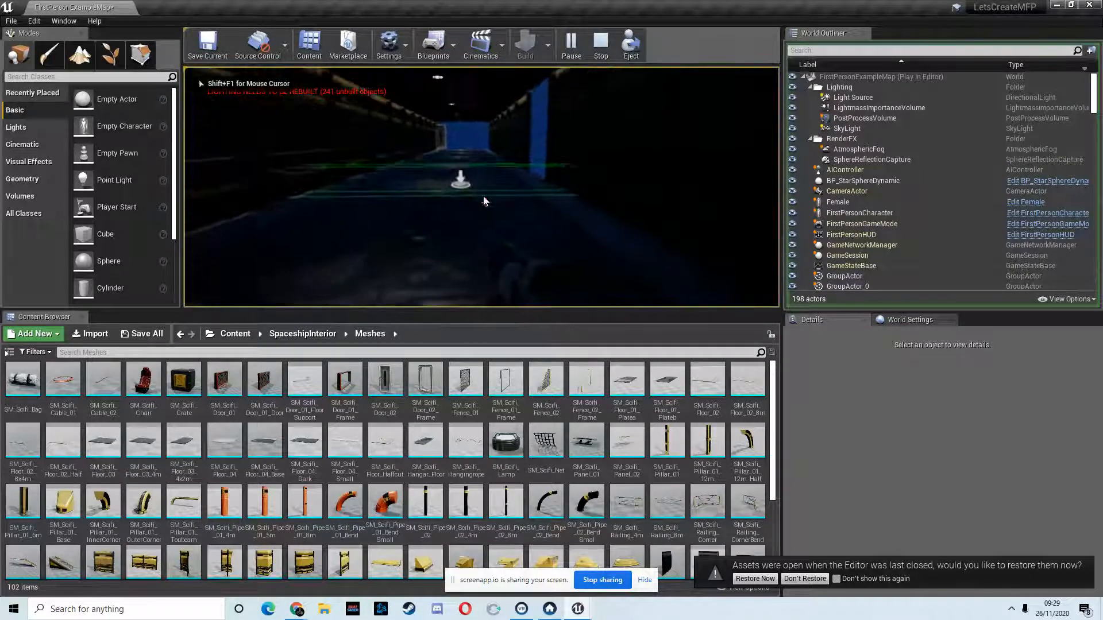
{"action": "key", "text": "w"}
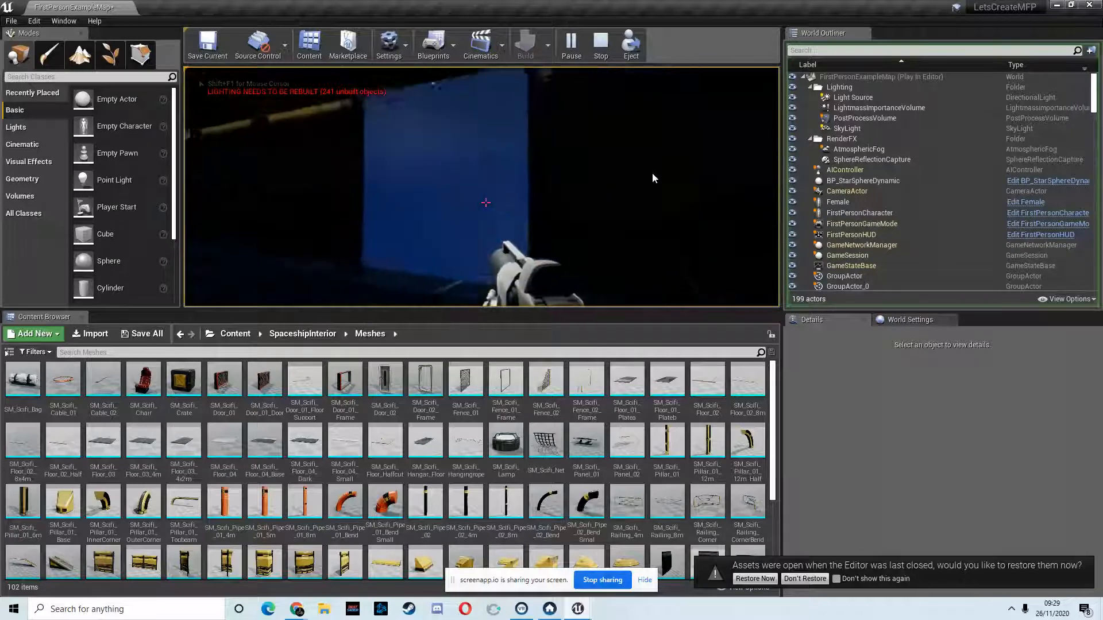
{"action": "key", "text": "s"}
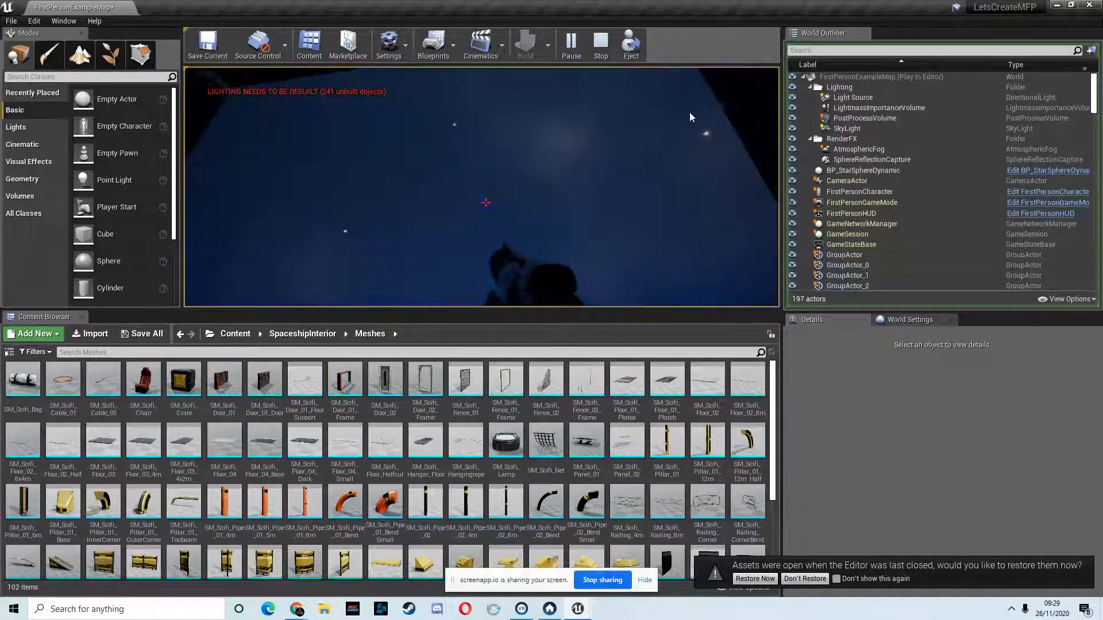
{"action": "key", "text": "w"}
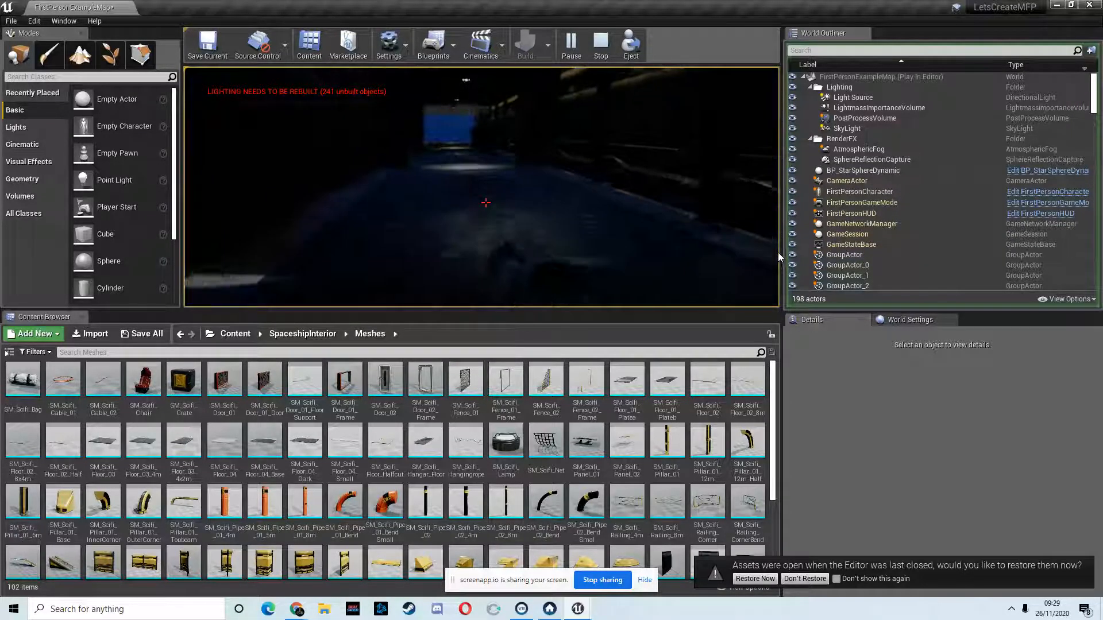
{"action": "key", "text": "Escape"}
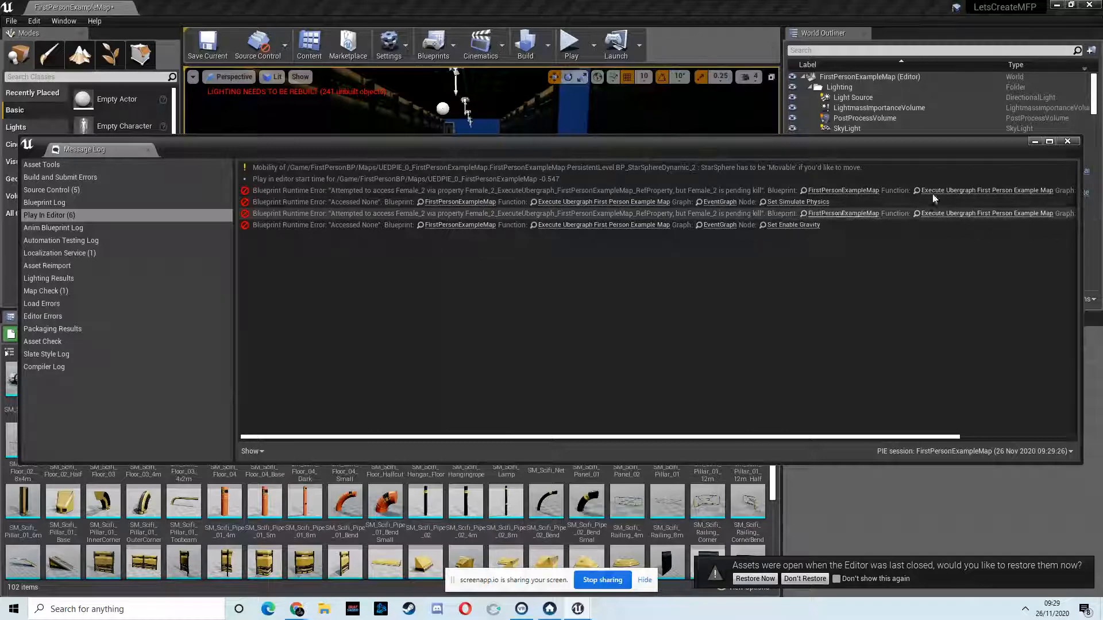
{"action": "left_click", "coordinate": [1063, 142]}
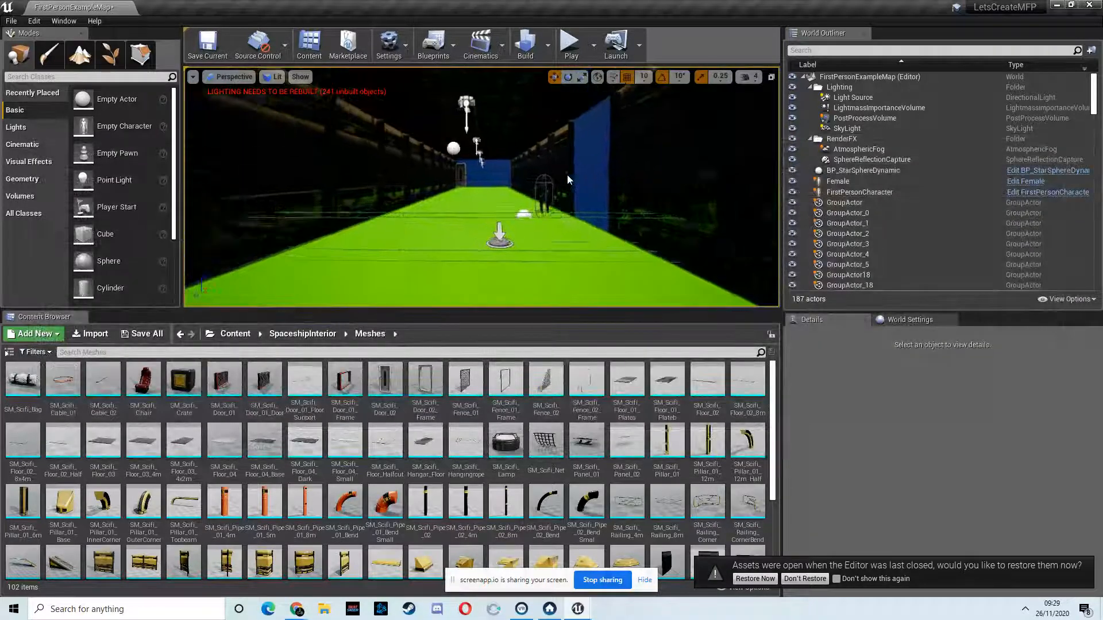
Step: Select the whole six-mesh section at the open end of the corridor, including floors, ceiling and walls, and ungroup it
{"action": "left_click_drag", "start_coordinate": [574, 176], "coordinate": [42, 187]}
{"action": "right_click_drag", "start_coordinate": [41, 186], "coordinate": [562, 185]}
{"action": "right_click_drag", "start_coordinate": [465, 217], "coordinate": [534, 178]}
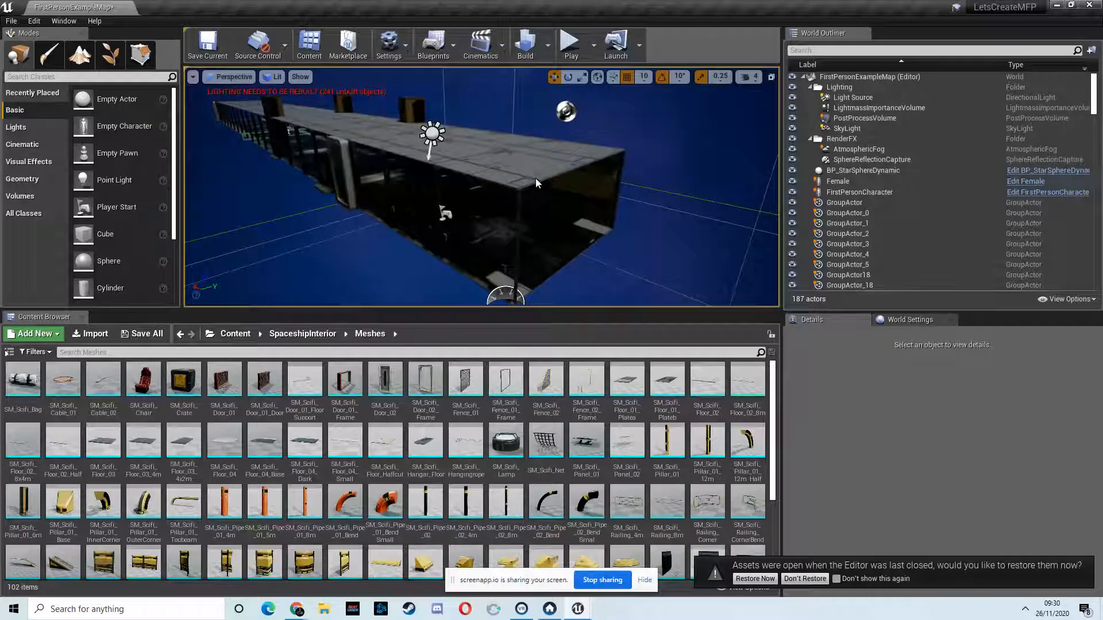
{"action": "left_click", "coordinate": [521, 180]}
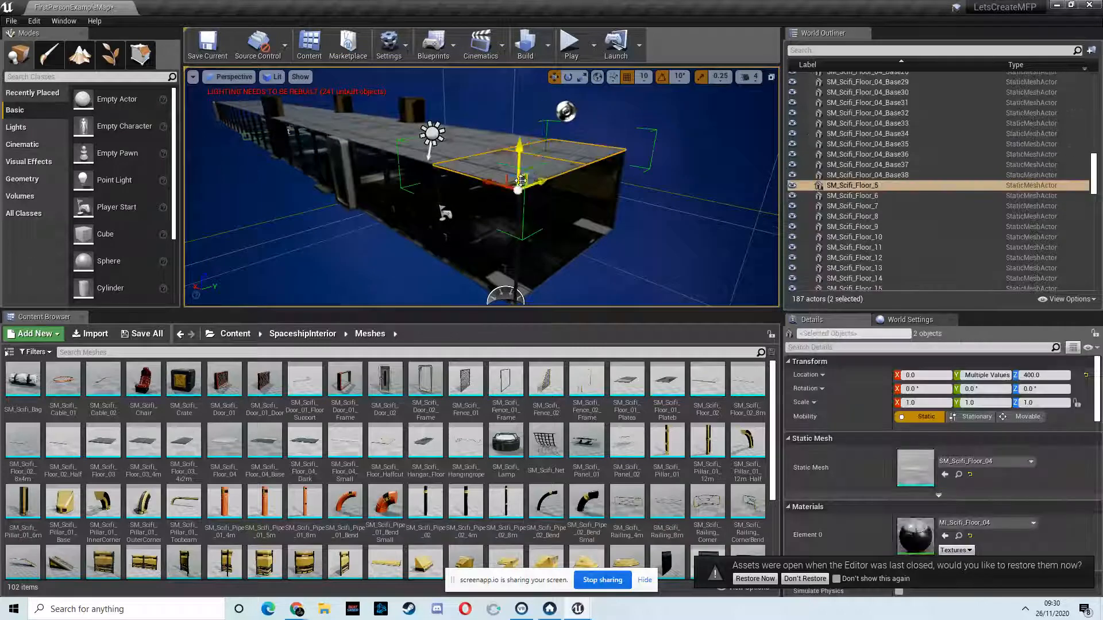
{"action": "left_click", "coordinate": [547, 253]}
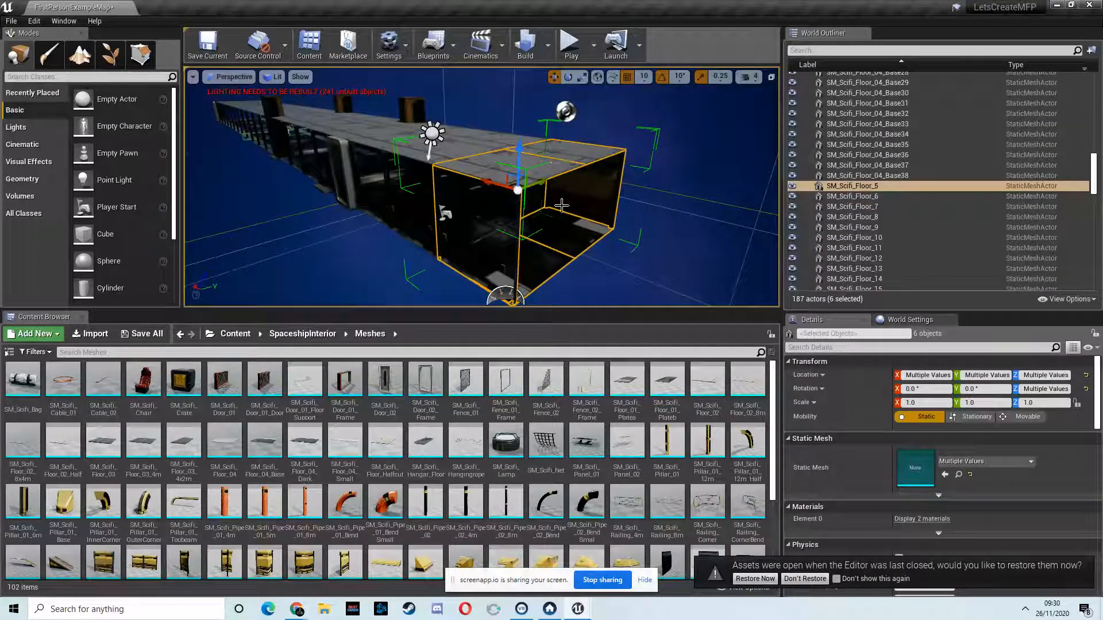
{"action": "right_click", "coordinate": [907, 186]}
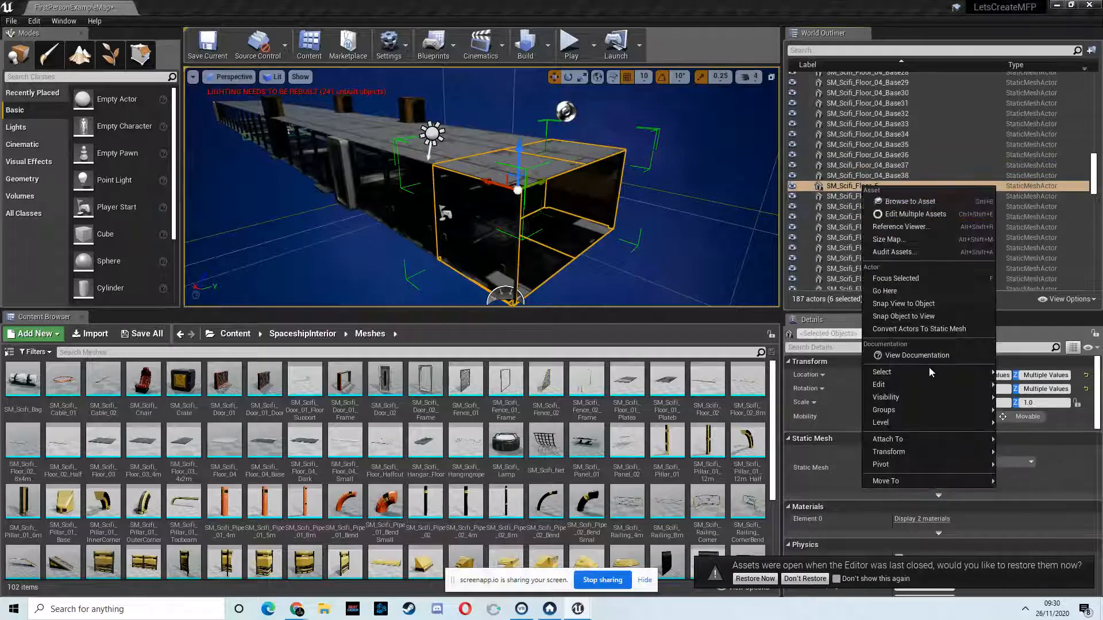
{"action": "mouse_move", "coordinate": [898, 430]}
{"action": "mouse_move", "coordinate": [892, 406]}
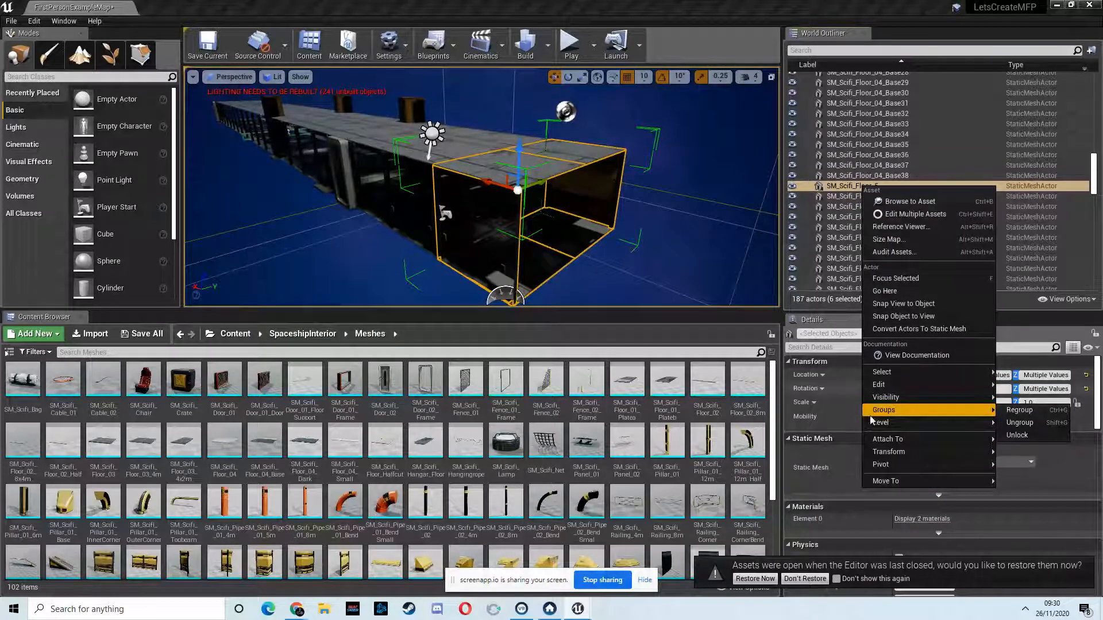
{"action": "left_click", "coordinate": [1022, 423]}
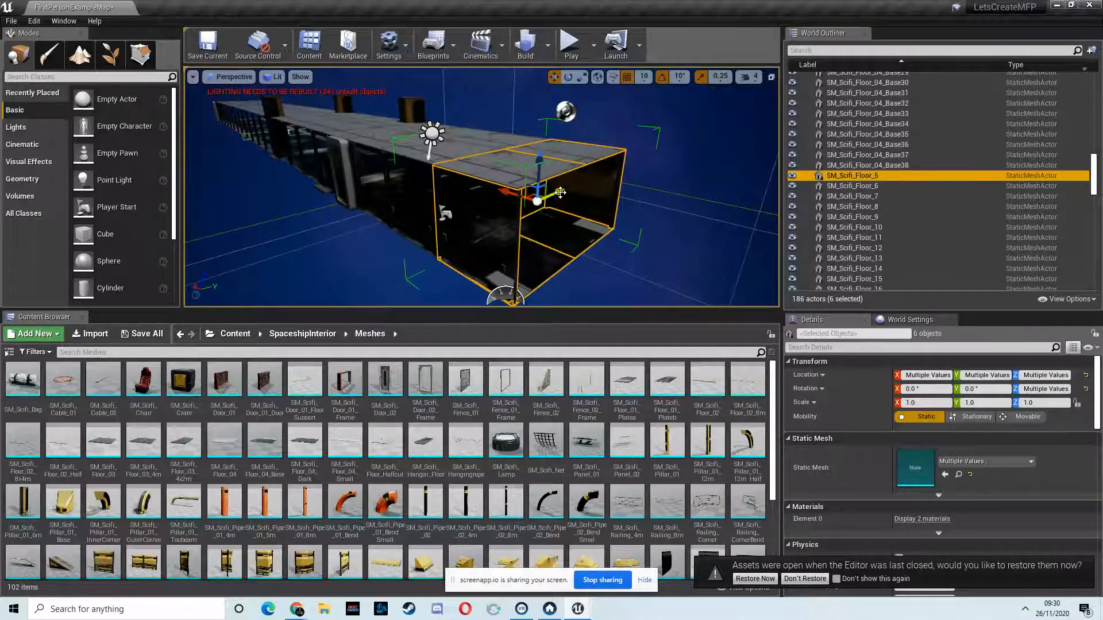
Step: Duplicate the selected corridor end section and pull the copy out alongside the corridor's outer wall
{"action": "left_click_drag", "start_coordinate": [458, 247], "coordinate": [394, 264]}
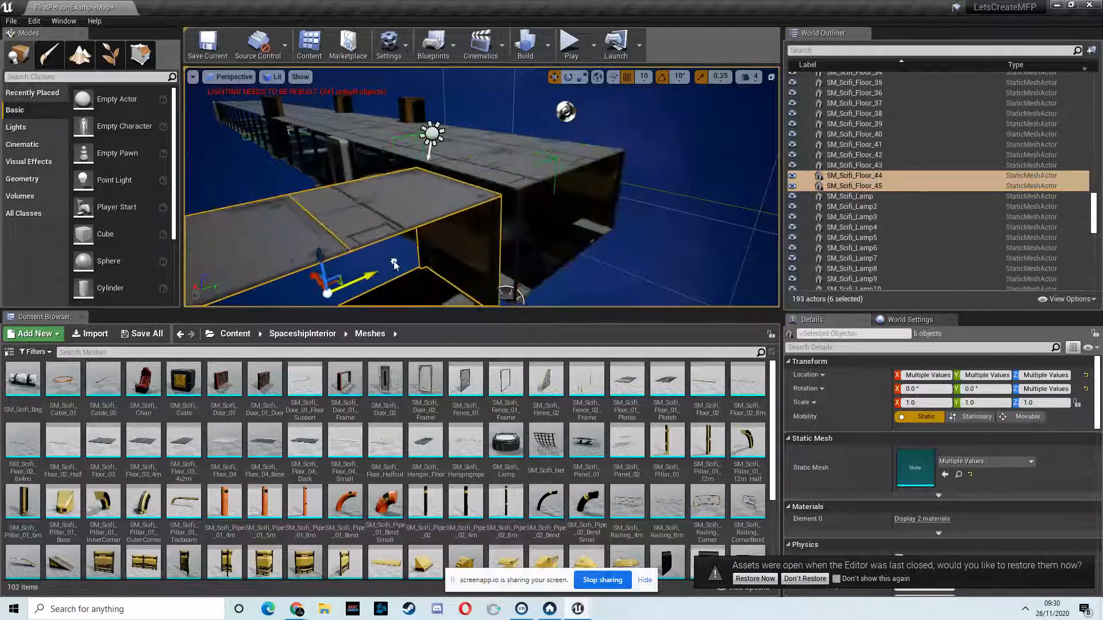
{"action": "right_click_drag", "start_coordinate": [430, 211], "coordinate": [517, 223]}
{"action": "left_click_drag", "start_coordinate": [672, 229], "coordinate": [386, 246]}
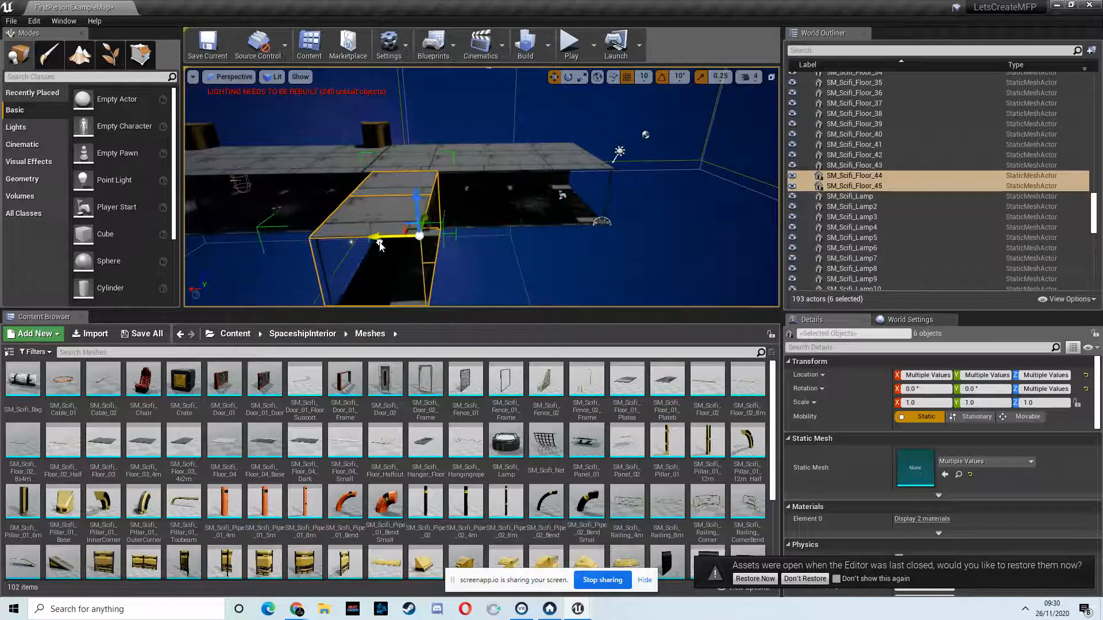
{"action": "right_click_drag", "start_coordinate": [442, 223], "coordinate": [332, 233]}
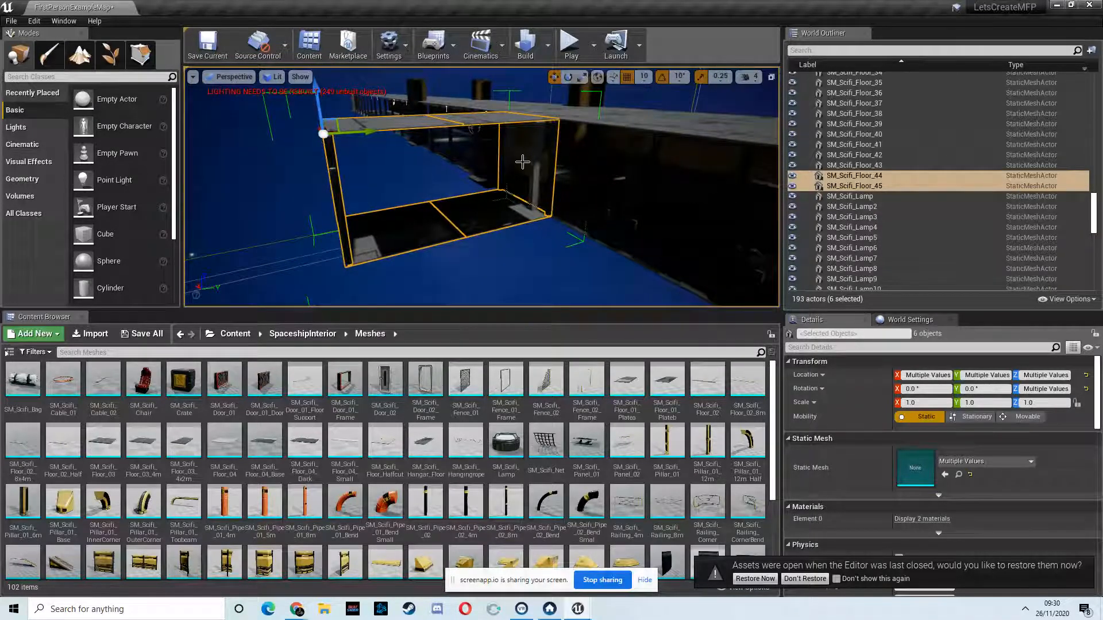
{"action": "right_click", "coordinate": [465, 219]}
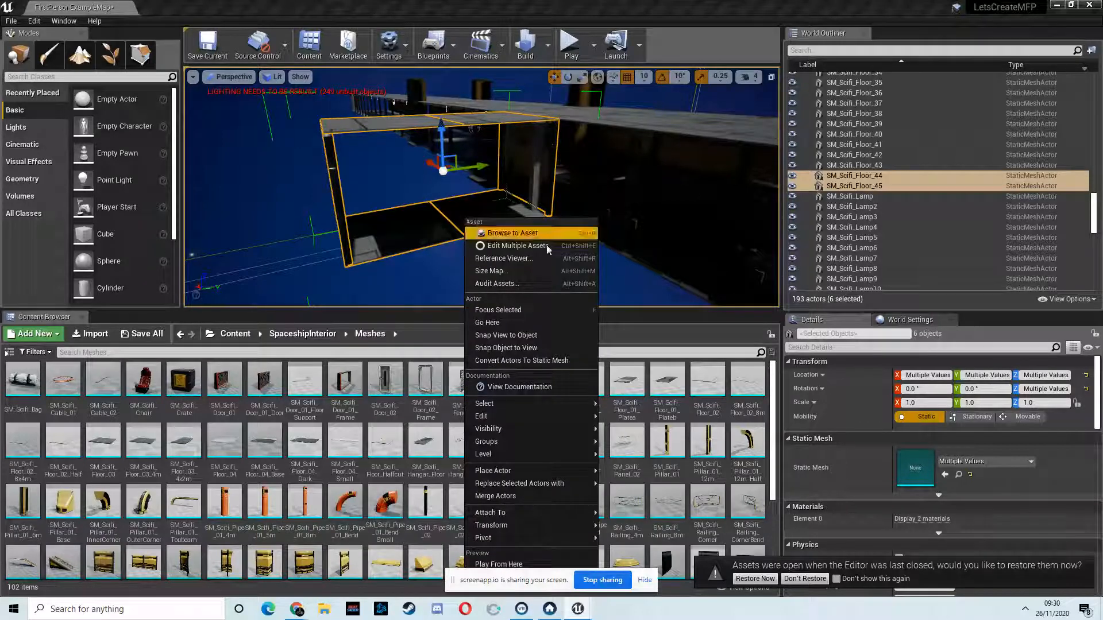
{"action": "mouse_move", "coordinate": [506, 540]}
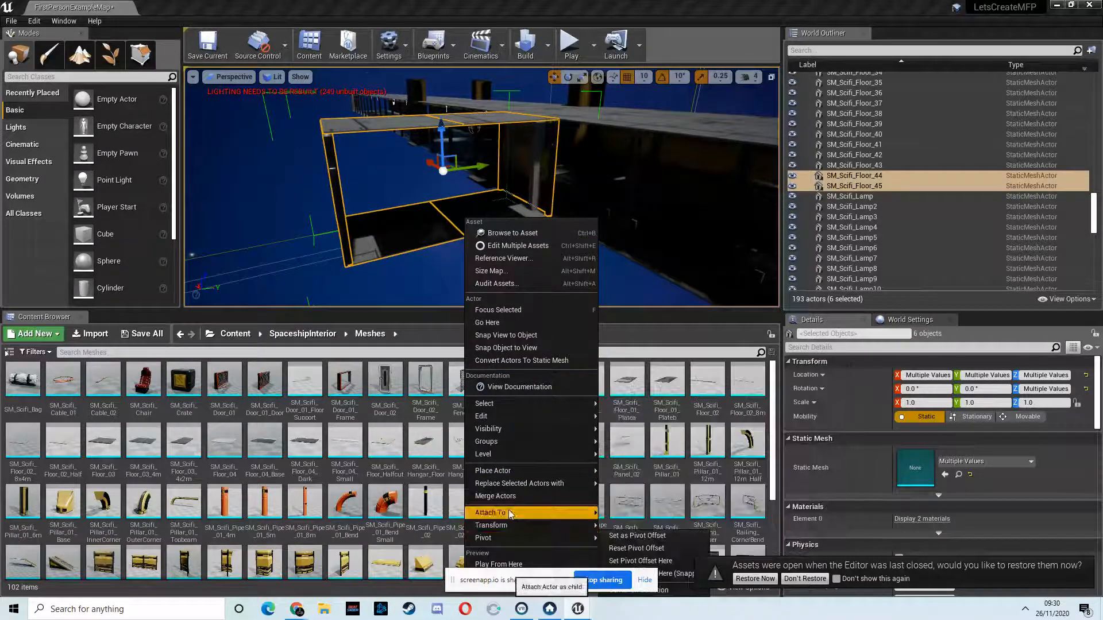
{"action": "mouse_move", "coordinate": [431, 199]}
{"action": "right_mouse_down"}
{"action": "mouse_move", "coordinate": [438, 225]}
{"action": "mouse_move", "coordinate": [485, 214]}
{"action": "mouse_move", "coordinate": [431, 199]}
{"action": "right_mouse_up"}
Step: Move the duplicated section along its green axis toward the corridor's outer side
{"action": "right_click_drag", "start_coordinate": [450, 161], "coordinate": [437, 181]}
{"action": "mouse_move", "coordinate": [436, 181]}
{"action": "left_mouse_down"}
{"action": "mouse_move", "coordinate": [450, 178]}
{"action": "mouse_move", "coordinate": [437, 188]}
{"action": "left_mouse_up"}
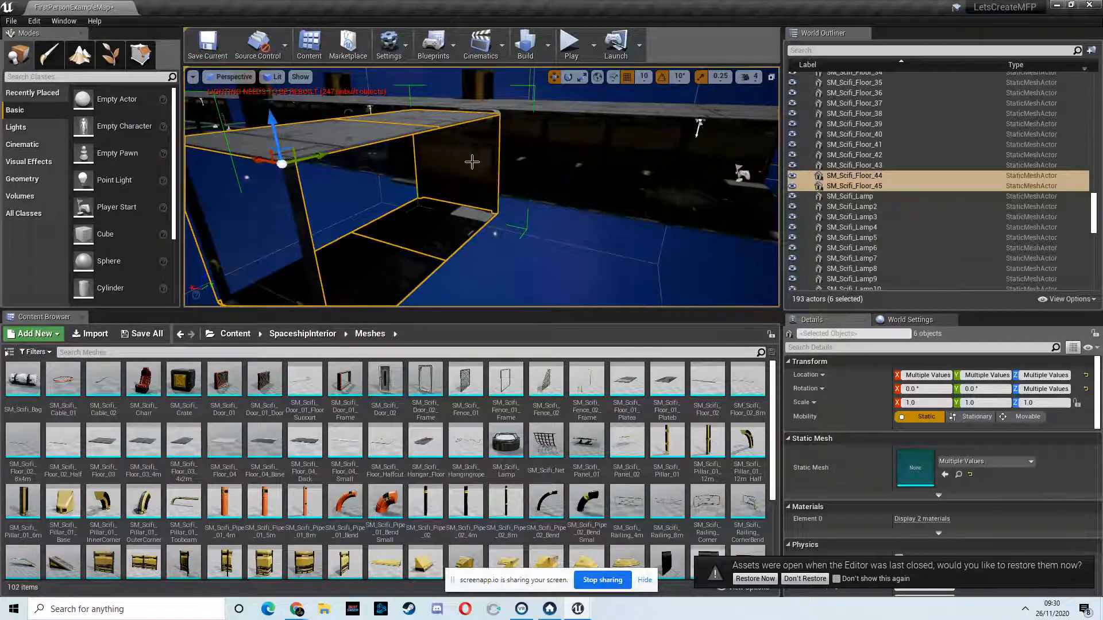
{"action": "right_click_drag", "start_coordinate": [516, 215], "coordinate": [488, 197]}
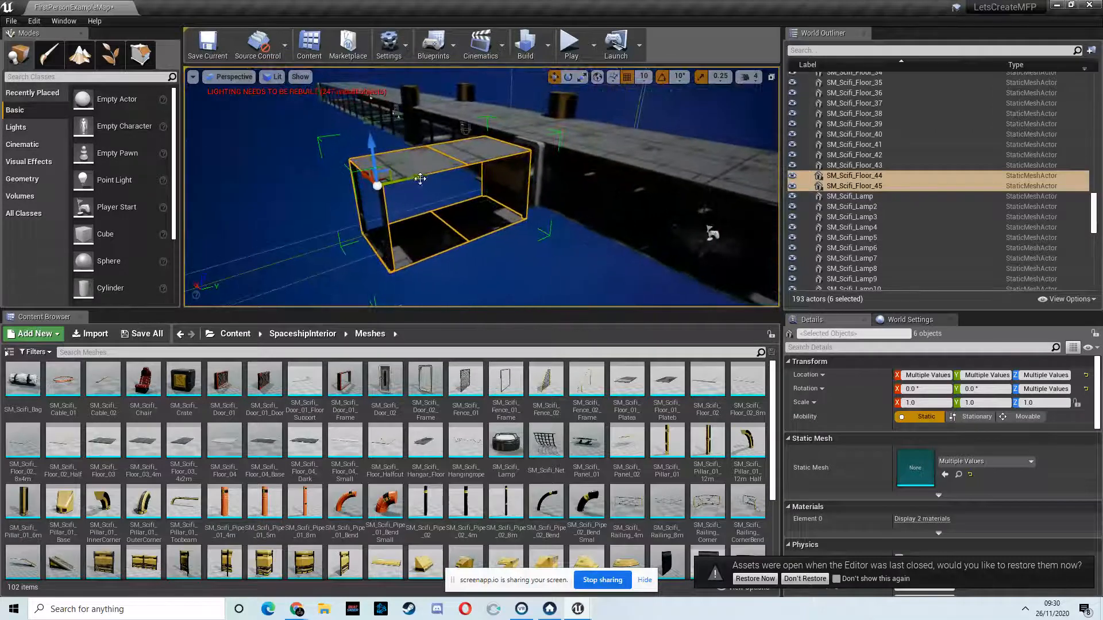
{"action": "left_click_drag", "start_coordinate": [432, 176], "coordinate": [458, 169]}
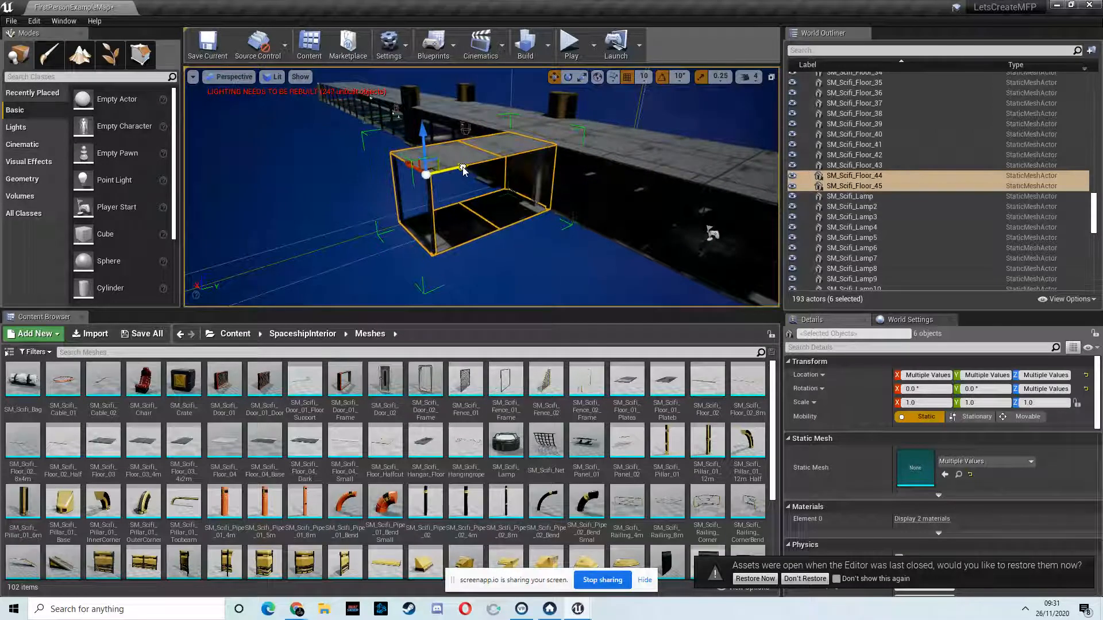
Step: Duplicate the side section twice and line the copies up on both sides of it to widen the side room
{"action": "right_click_drag", "start_coordinate": [466, 182], "coordinate": [452, 161]}
{"action": "left_click_drag", "start_coordinate": [349, 156], "coordinate": [467, 171], "text": "alt"}
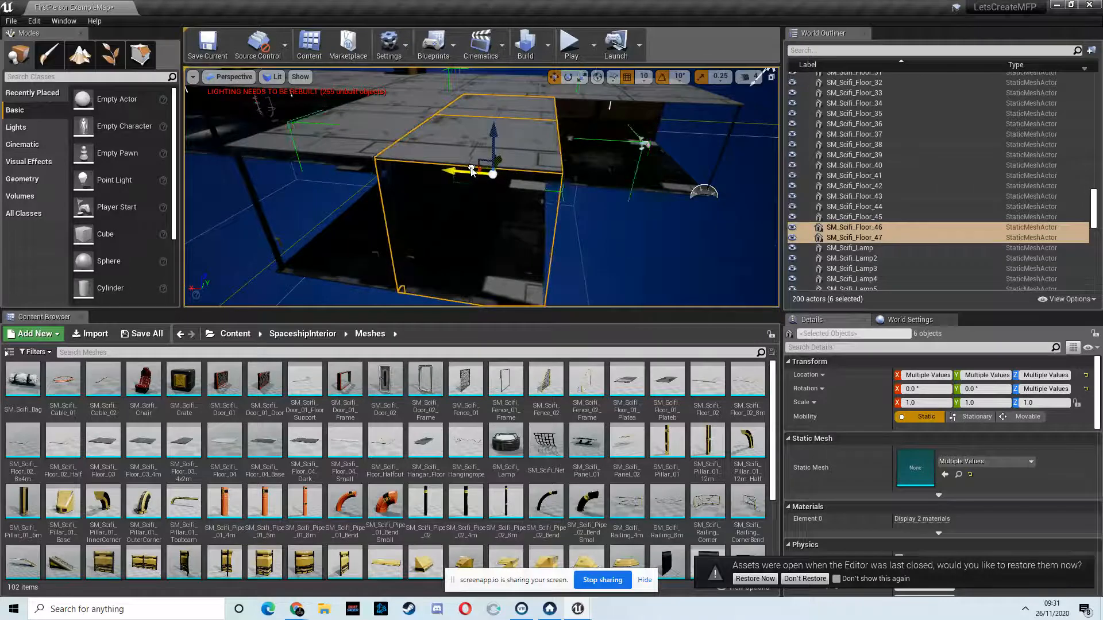
{"action": "mouse_move", "coordinate": [519, 174]}
{"action": "right_mouse_down"}
{"action": "mouse_move", "coordinate": [338, 174]}
{"action": "mouse_move", "coordinate": [529, 164]}
{"action": "right_mouse_up"}
{"action": "left_click_drag", "start_coordinate": [451, 165], "coordinate": [363, 144], "text": "alt"}
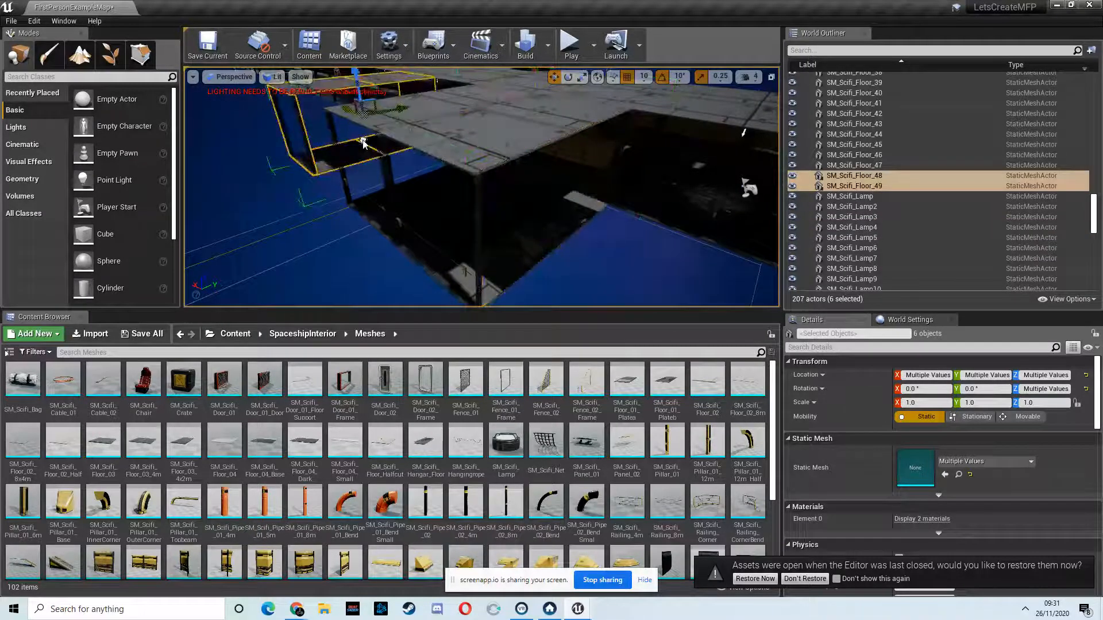
{"action": "mouse_move", "coordinate": [465, 185]}
{"action": "right_mouse_down"}
{"action": "mouse_move", "coordinate": [442, 153]}
{"action": "mouse_move", "coordinate": [664, 158]}
{"action": "mouse_move", "coordinate": [701, 143]}
{"action": "mouse_move", "coordinate": [411, 185]}
{"action": "mouse_move", "coordinate": [361, 171]}
{"action": "mouse_move", "coordinate": [458, 170]}
{"action": "mouse_move", "coordinate": [449, 173]}
{"action": "right_mouse_up"}
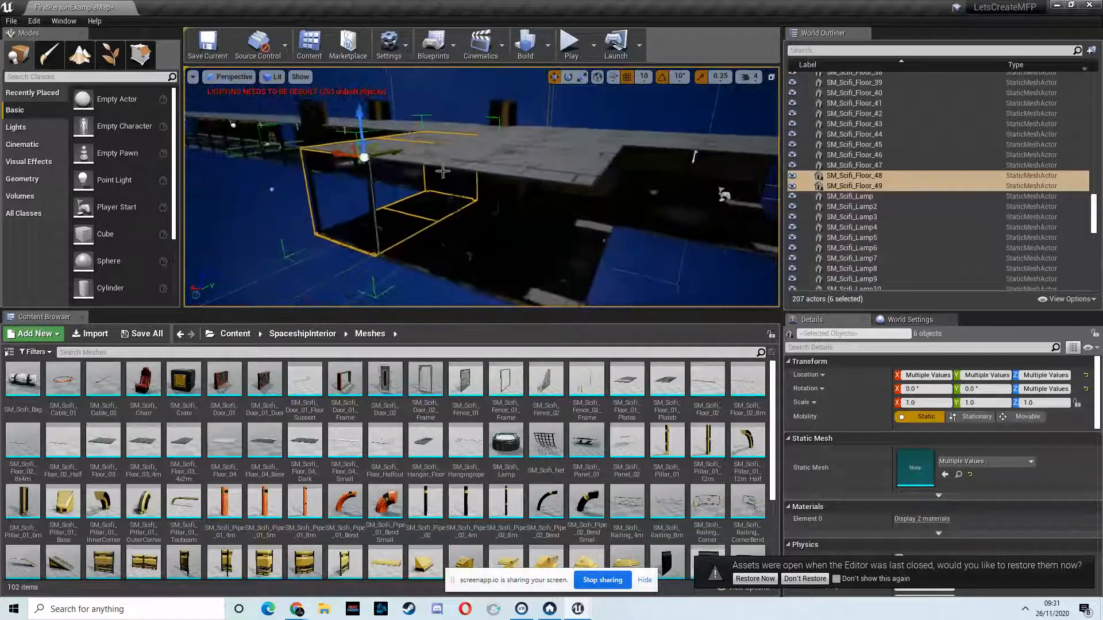
Step: Ungroup the middle side-room section that contains SM_Scifi_Floor_44 and SM_Scifi_Floor_45
{"action": "left_click", "coordinate": [462, 161]}
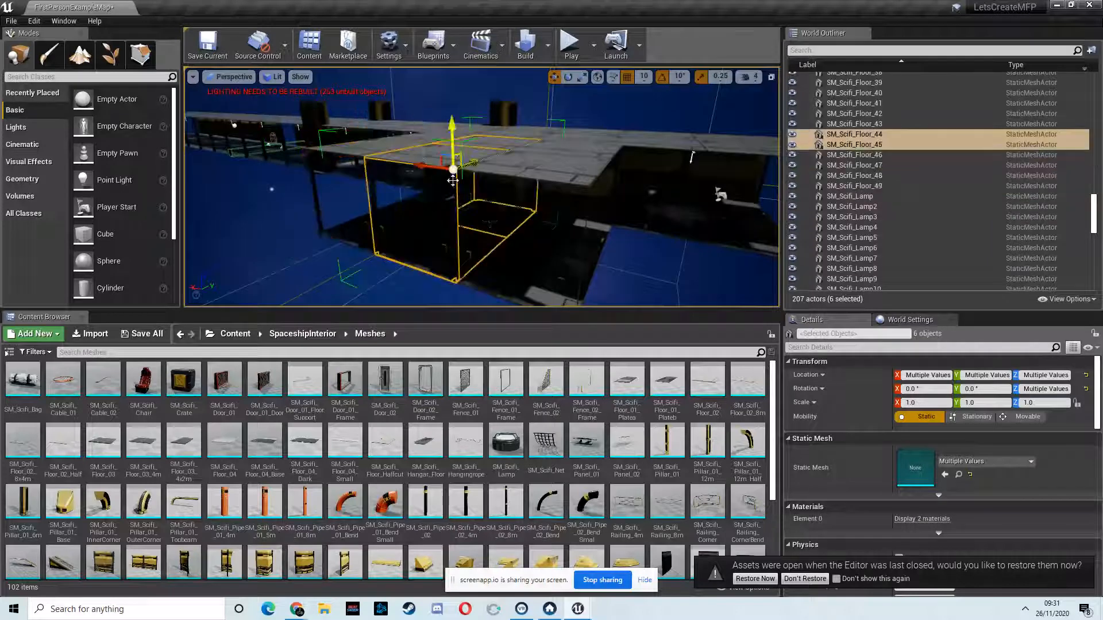
{"action": "right_click", "coordinate": [870, 138]}
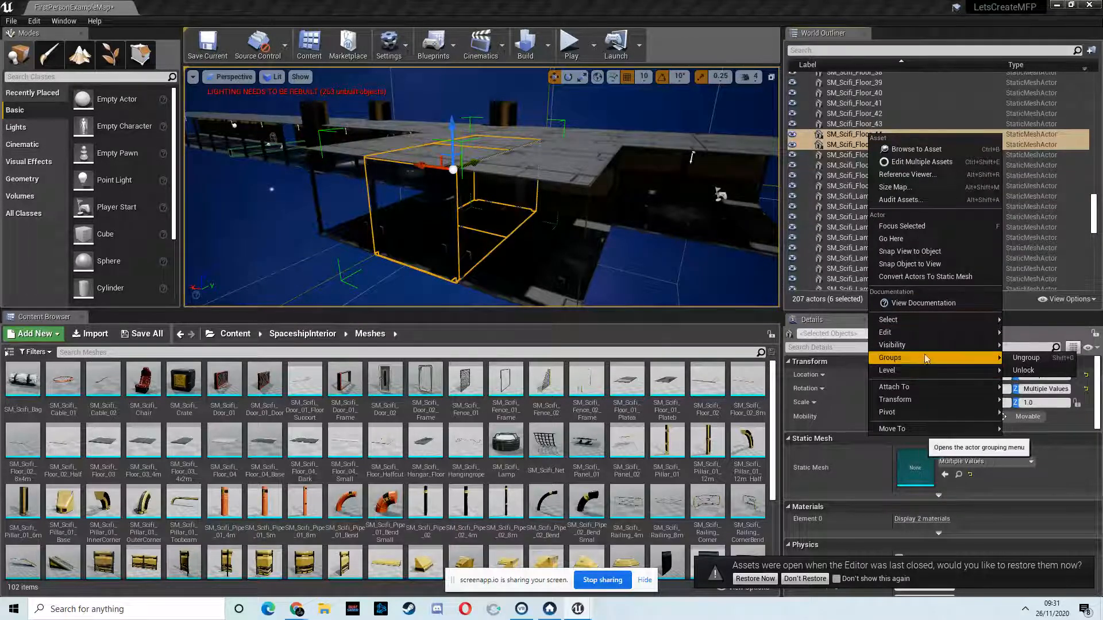
{"action": "left_click", "coordinate": [1014, 359]}
Step: Delete the wall SM_Scifi_Wall_01_4m39 in front of the corridor's door frame, and undo the deletion
{"action": "right_click_drag", "start_coordinate": [549, 237], "coordinate": [610, 154]}
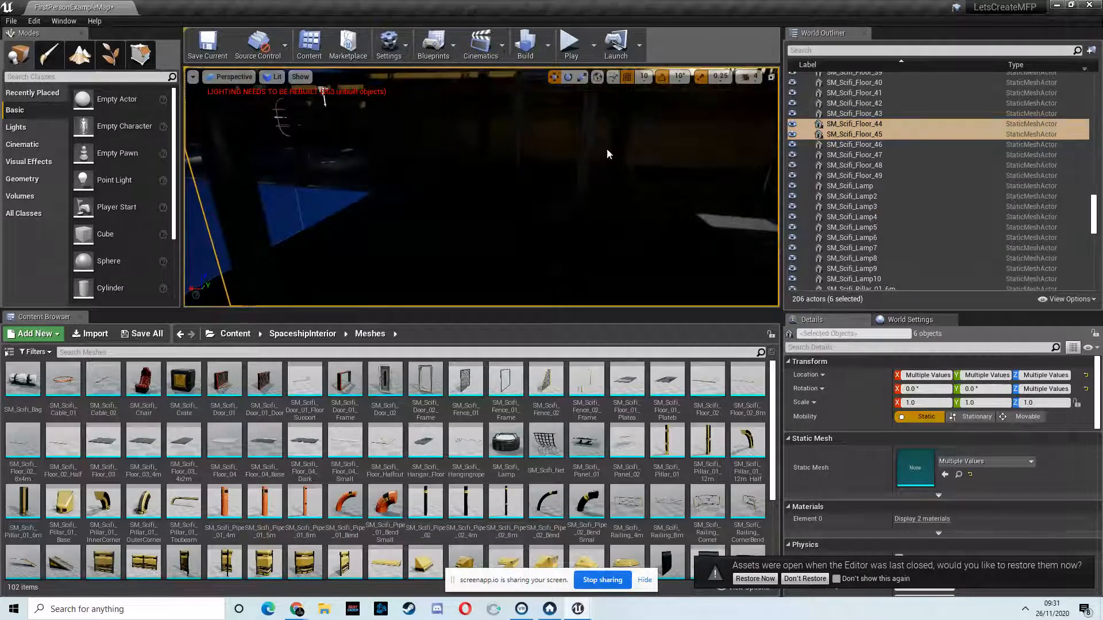
{"action": "left_click", "coordinate": [607, 156]}
{"action": "key", "text": "f"}
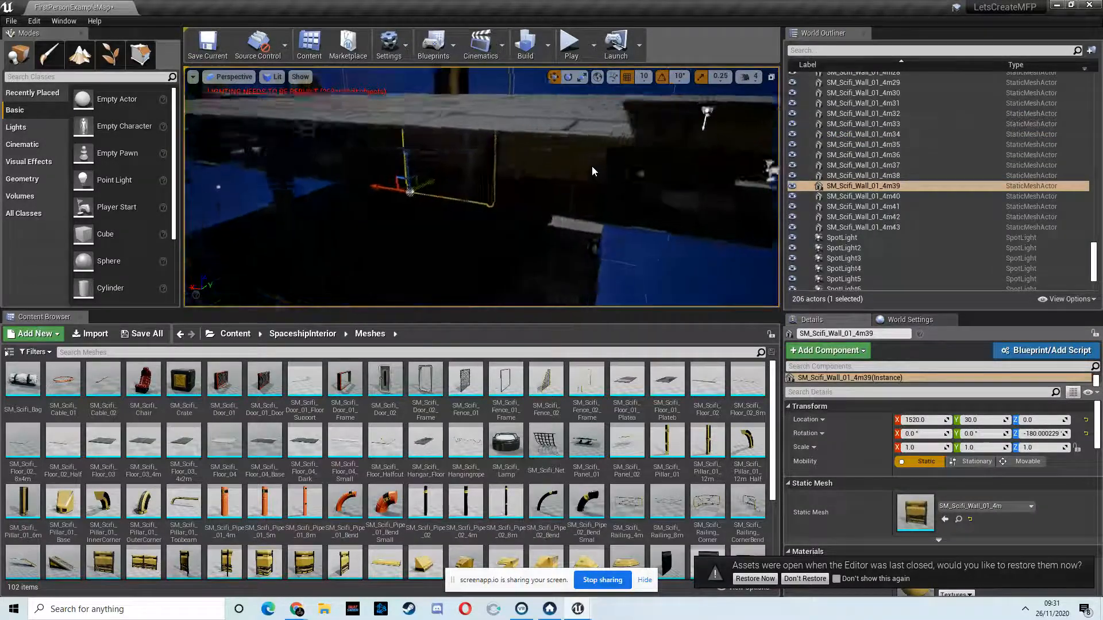
{"action": "key", "text": "Delete"}
{"action": "right_click_drag", "start_coordinate": [681, 290], "coordinate": [577, 228]}
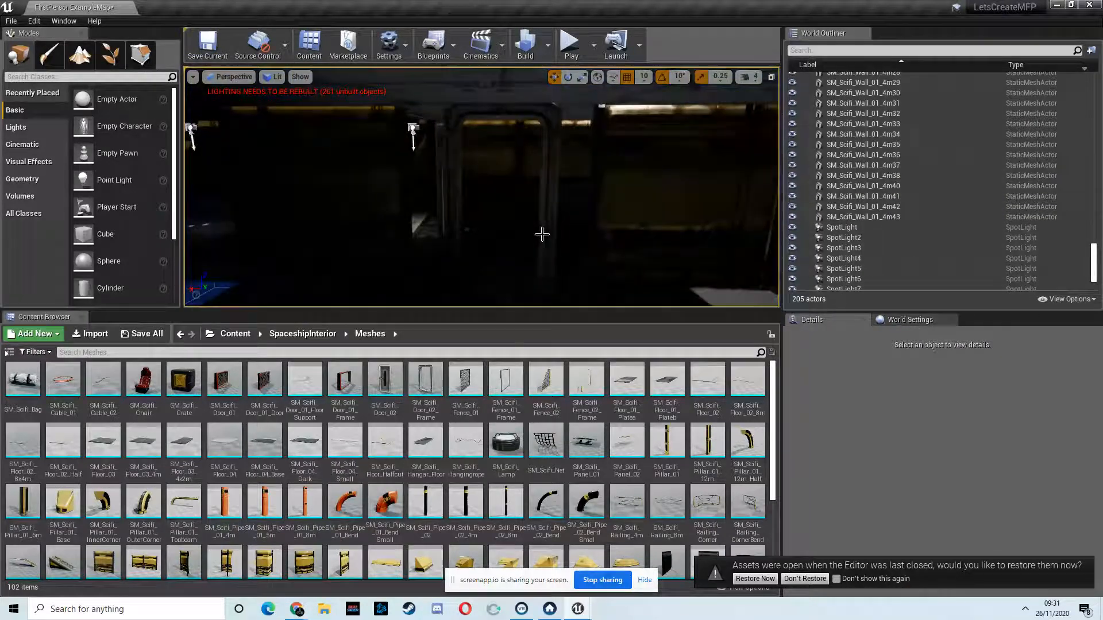
{"action": "key", "text": "ctrl+z"}
Step: Move the wall SM_Scifi_Wall_01_4m39 to Y -310 at the door frame and delete it to open the side room's entrance
{"action": "right_click_drag", "start_coordinate": [488, 189], "coordinate": [568, 205]}
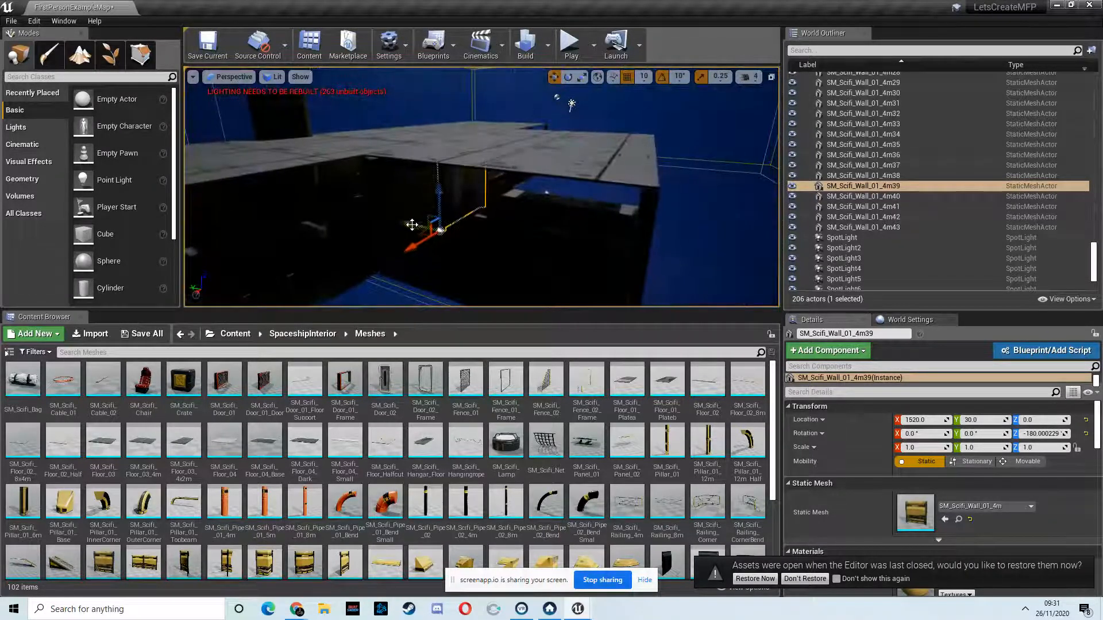
{"action": "right_click_drag", "start_coordinate": [441, 215], "coordinate": [656, 199]}
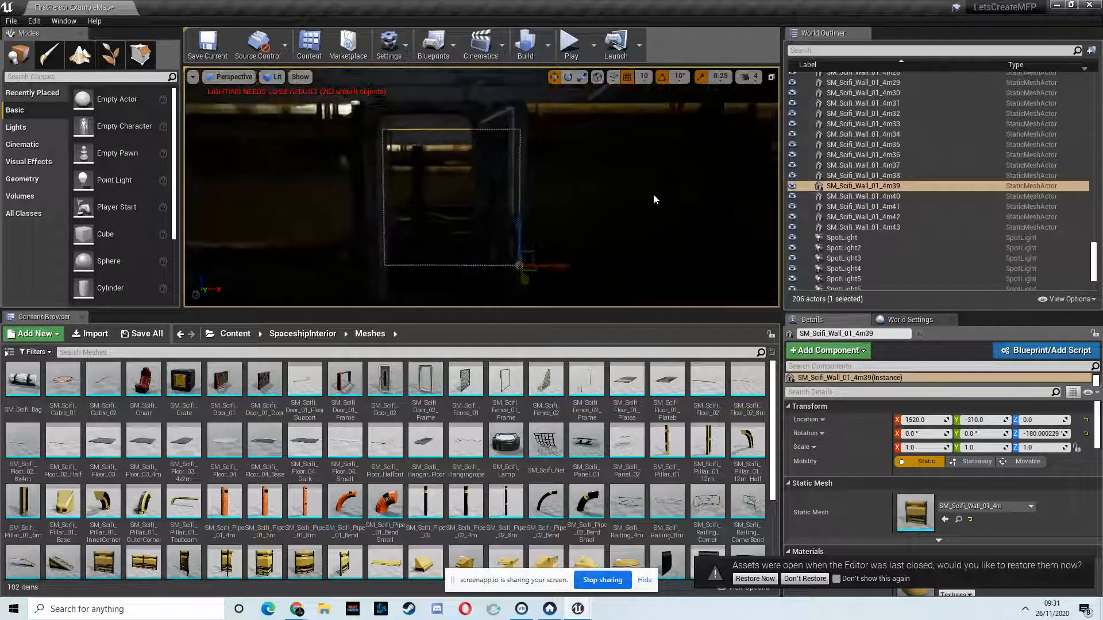
{"action": "key", "text": "Delete"}
Step: Play the level in the editor, walk through the corridor and the opened doorway into the side room, and stop the session
{"action": "right_click_drag", "start_coordinate": [453, 147], "coordinate": [550, 86]}
{"action": "left_click", "coordinate": [583, 42]}
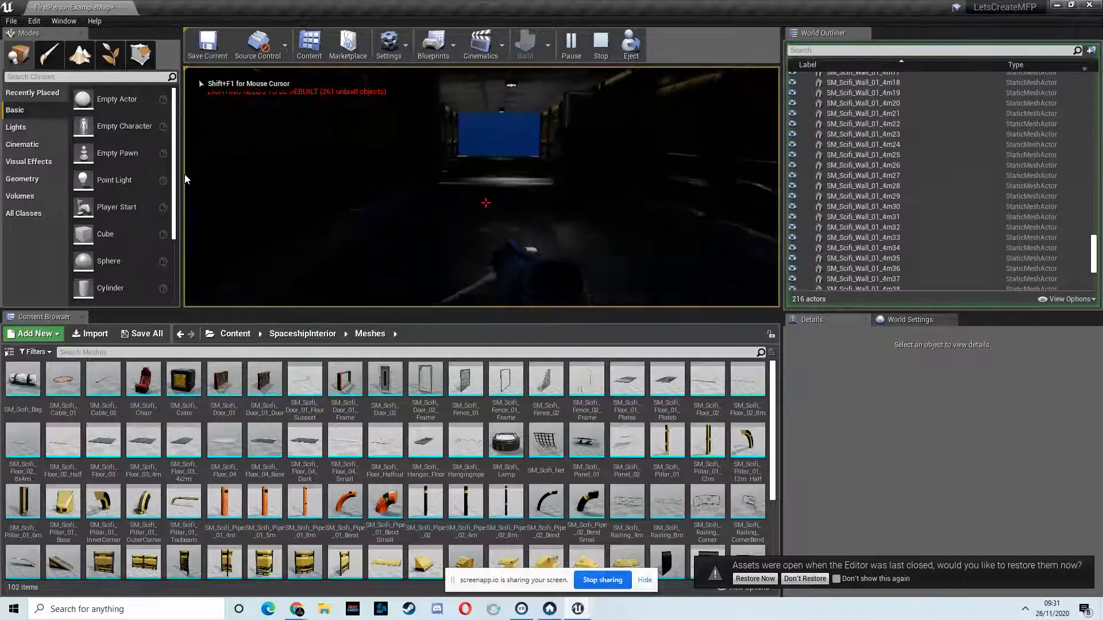
{"action": "key", "text": "w"}
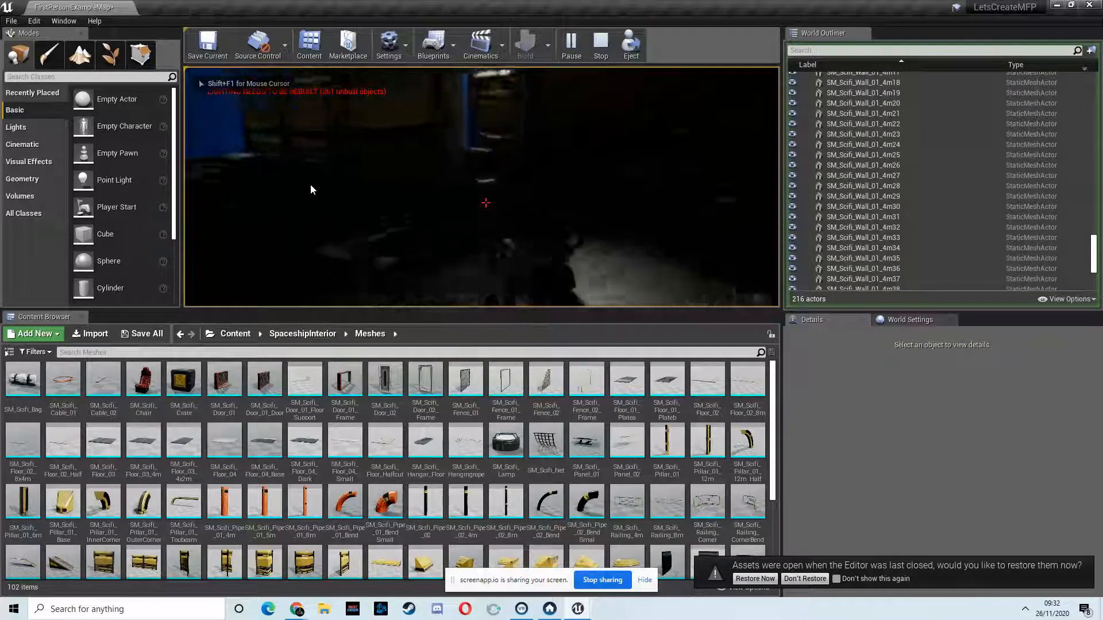
{"action": "key", "text": "w"}
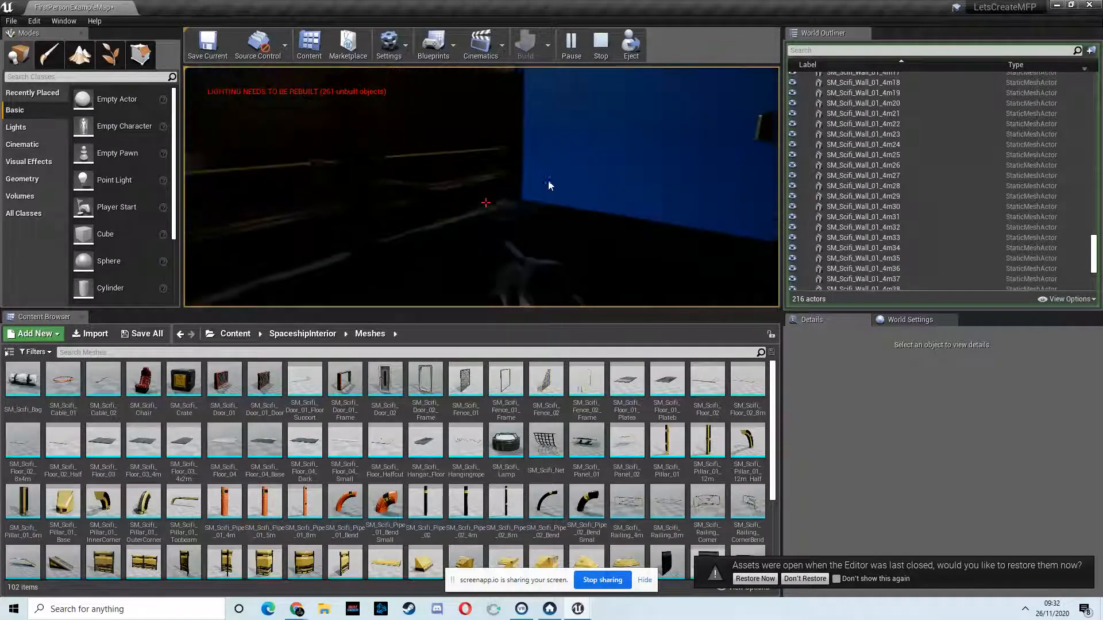
{"action": "key", "text": "w"}
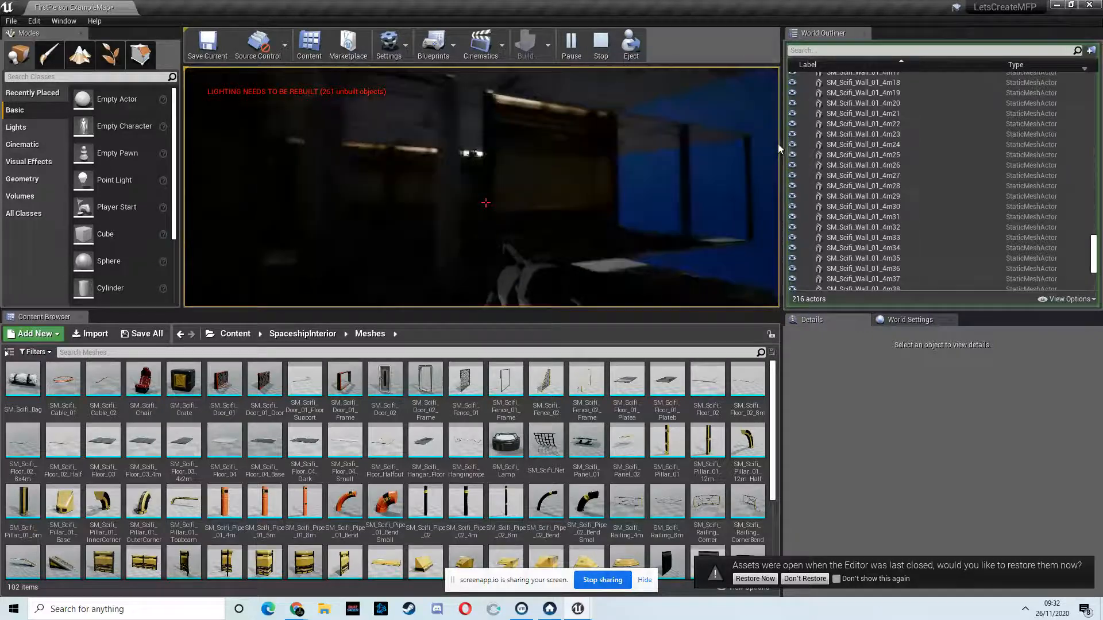
{"action": "key", "text": "w"}
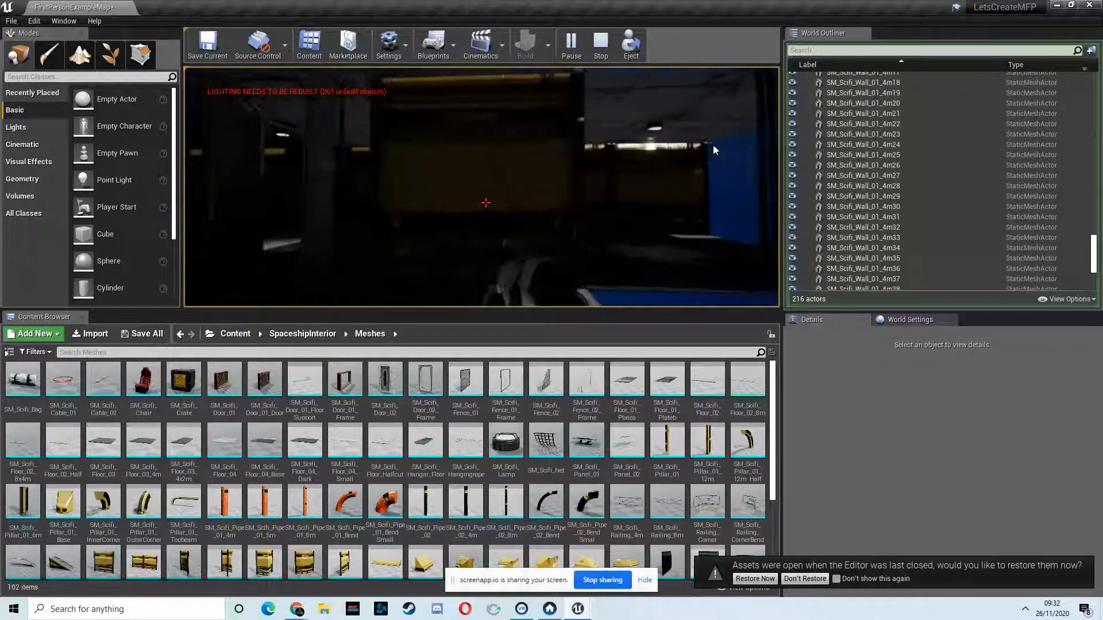
{"action": "key", "text": "a"}
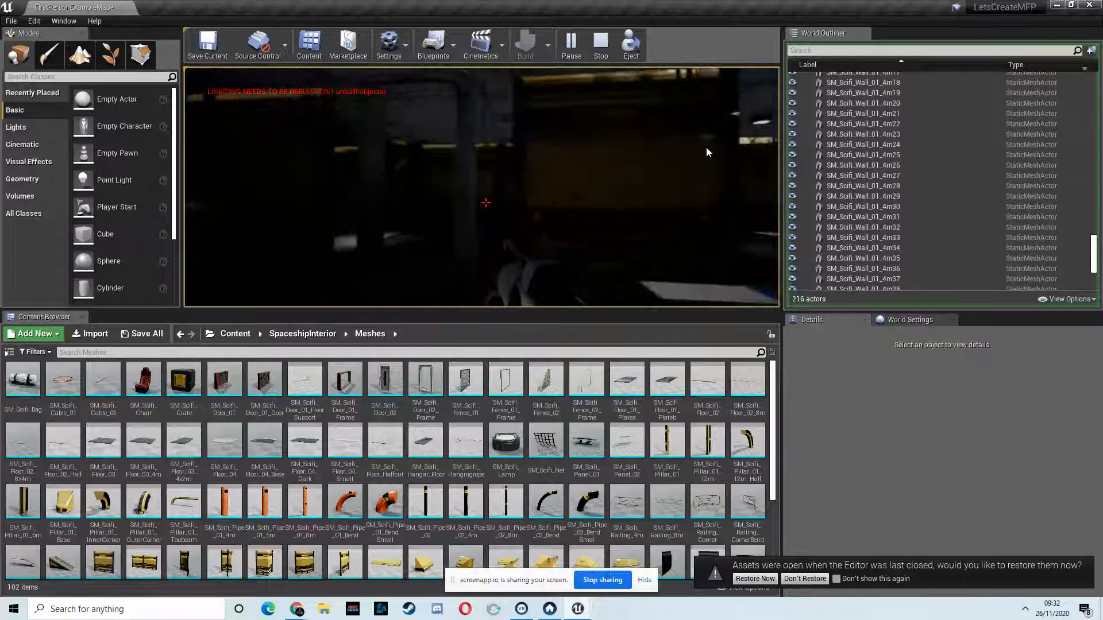
{"action": "key", "text": "Escape"}
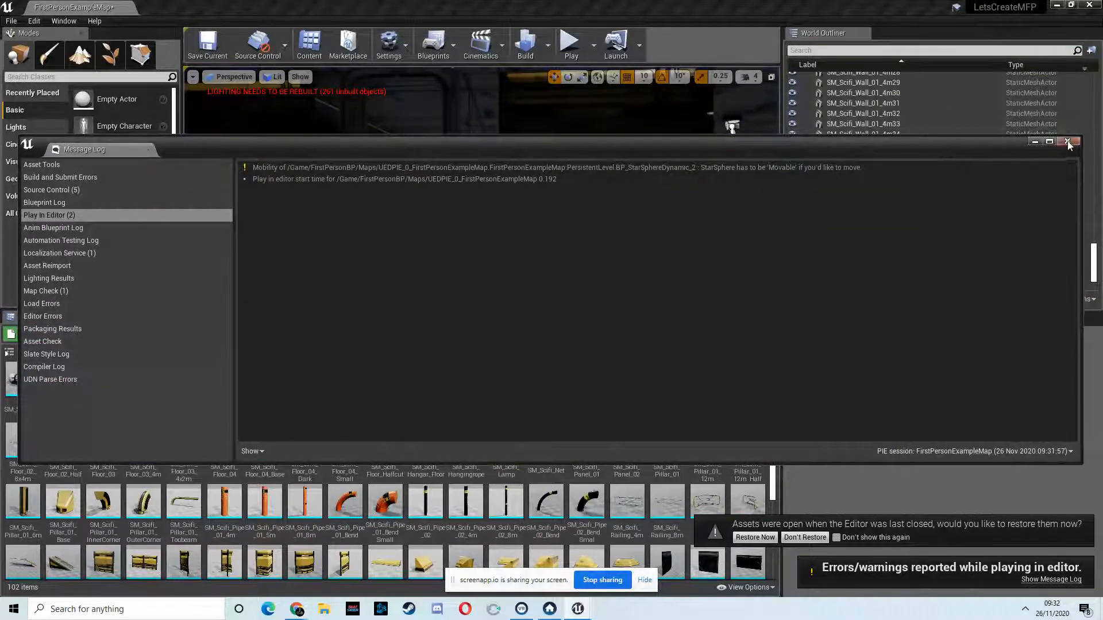
{"action": "left_click", "coordinate": [1067, 142]}
Step: Slide the two outer side-room sections (SM_Scifi_Floor_46/47 and SM_Scifi_Floor_48/49) sideways to fit against the middle section
{"action": "key", "text": "w"}
{"action": "right_click_drag", "start_coordinate": [603, 161], "coordinate": [647, 145]}
{"action": "left_click", "coordinate": [586, 184]}
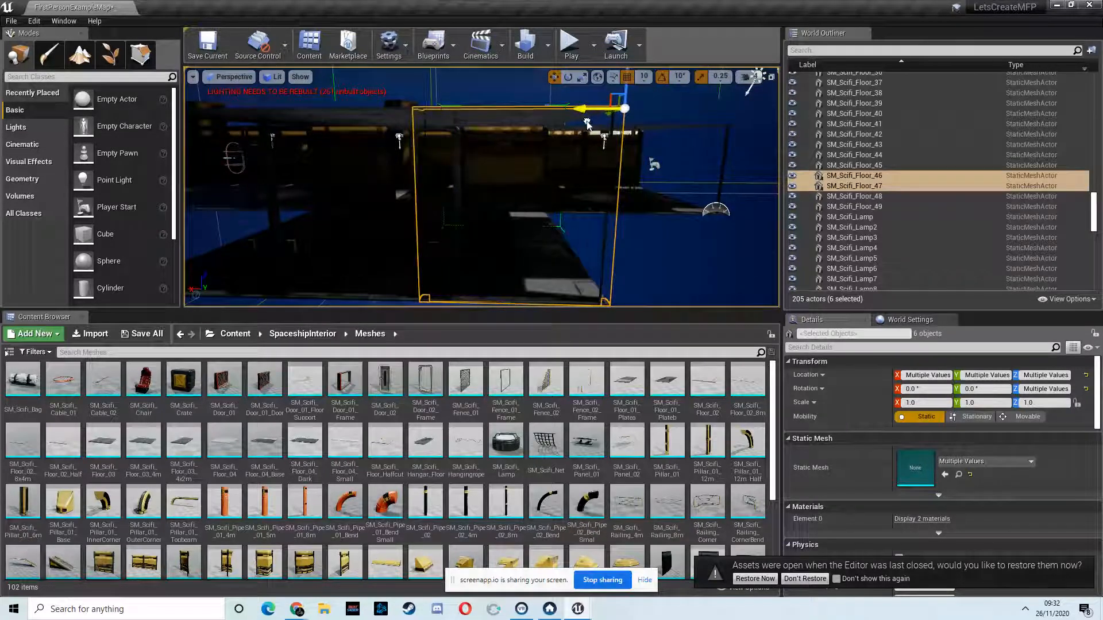
{"action": "right_click_drag", "start_coordinate": [584, 123], "coordinate": [454, 163]}
{"action": "left_click", "coordinate": [425, 183]}
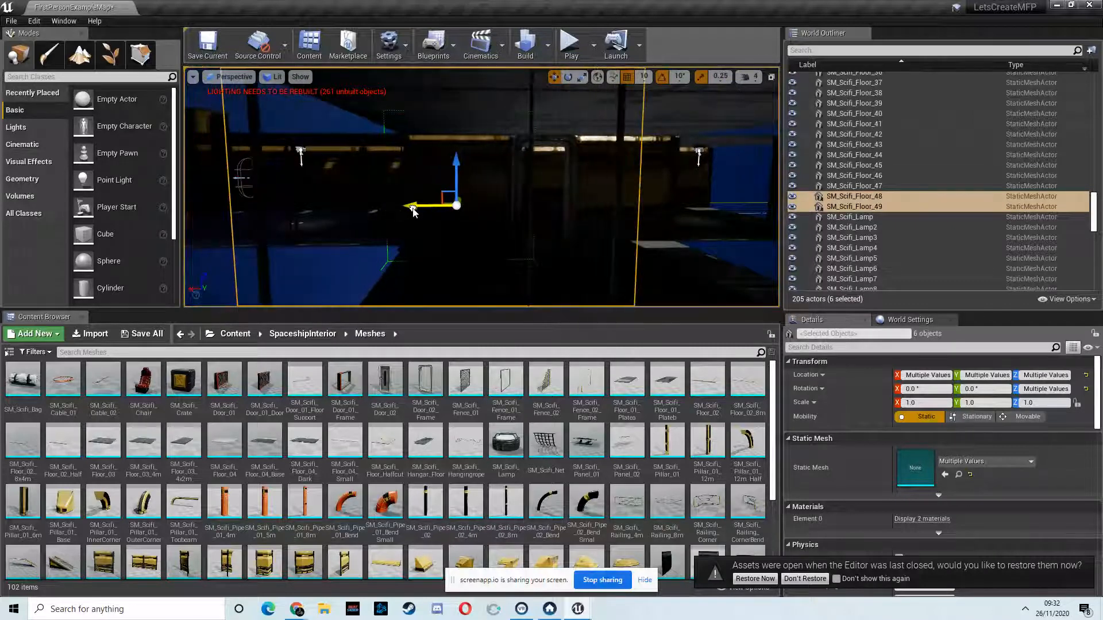
{"action": "right_click_drag", "start_coordinate": [463, 217], "coordinate": [524, 112]}
Step: Play the level again, check the doorway, floor and walls of the side room on foot, and end the session
{"action": "left_click", "coordinate": [566, 46]}
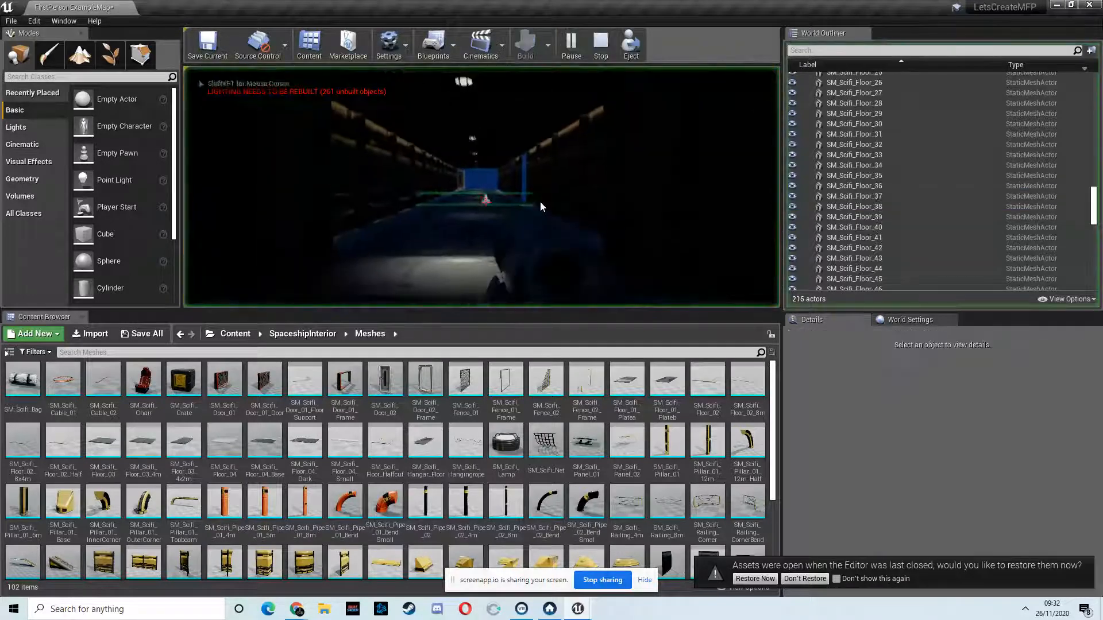
{"action": "key", "text": "w"}
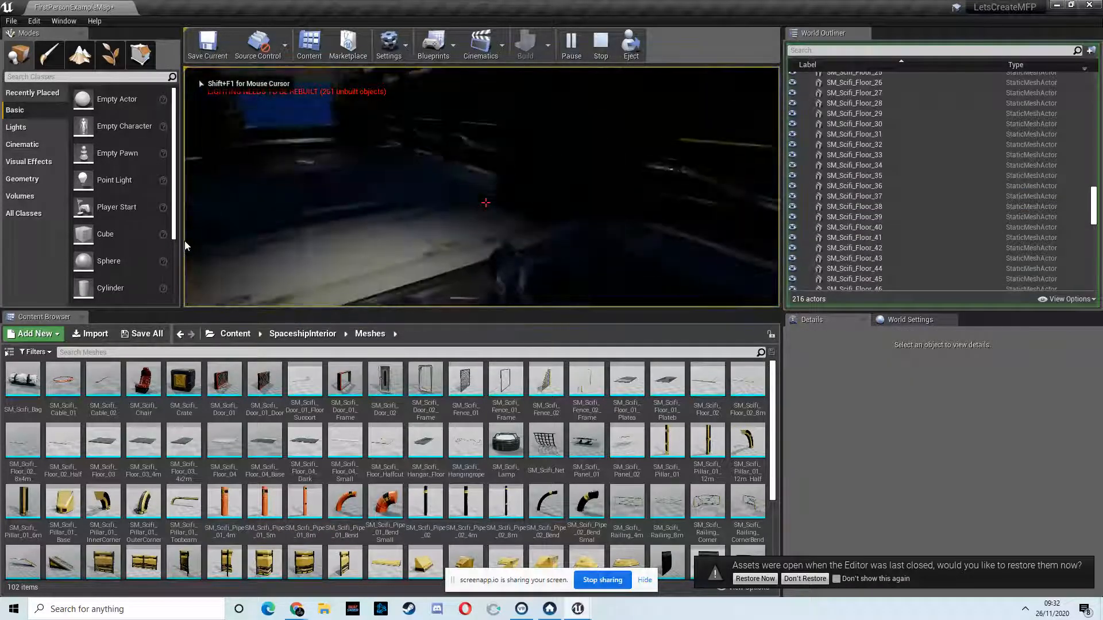
{"action": "key", "text": "w"}
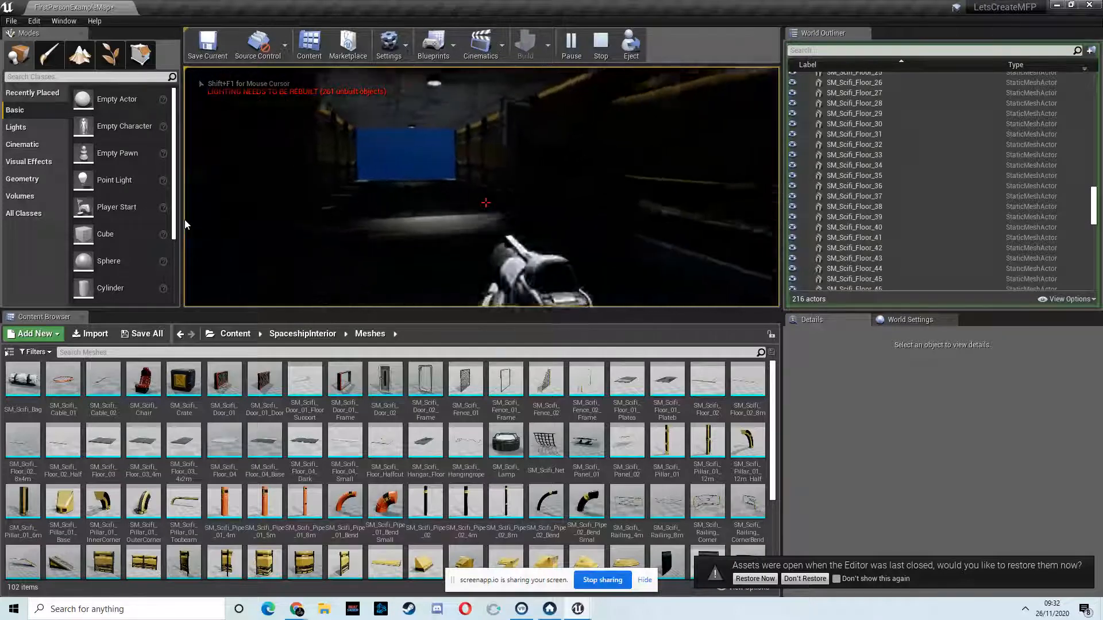
{"action": "key", "text": "w"}
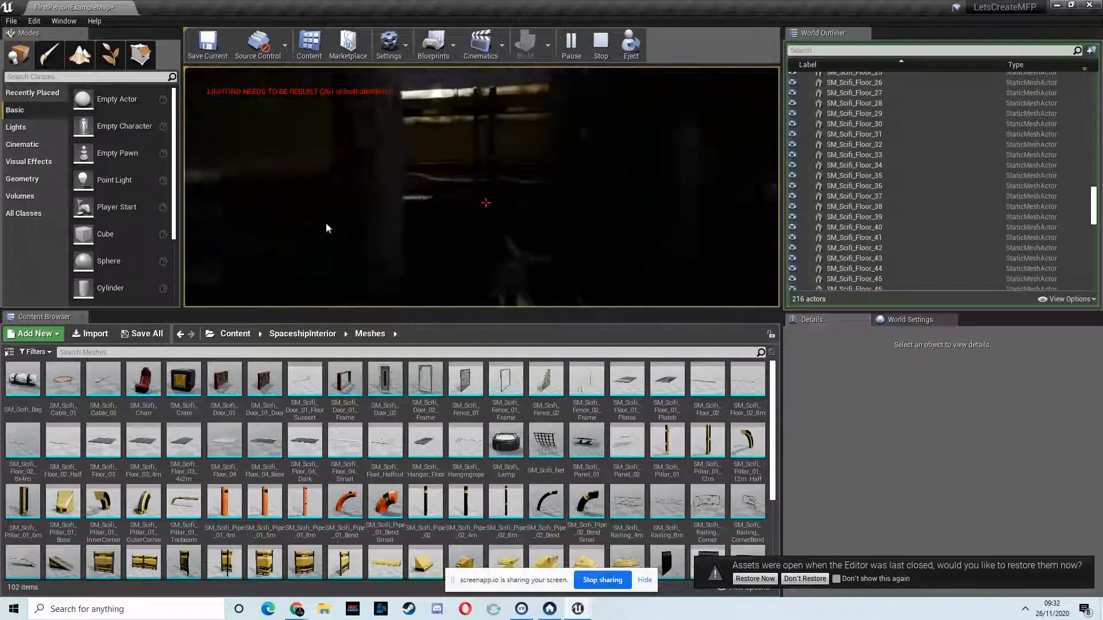
{"action": "key", "text": "w"}
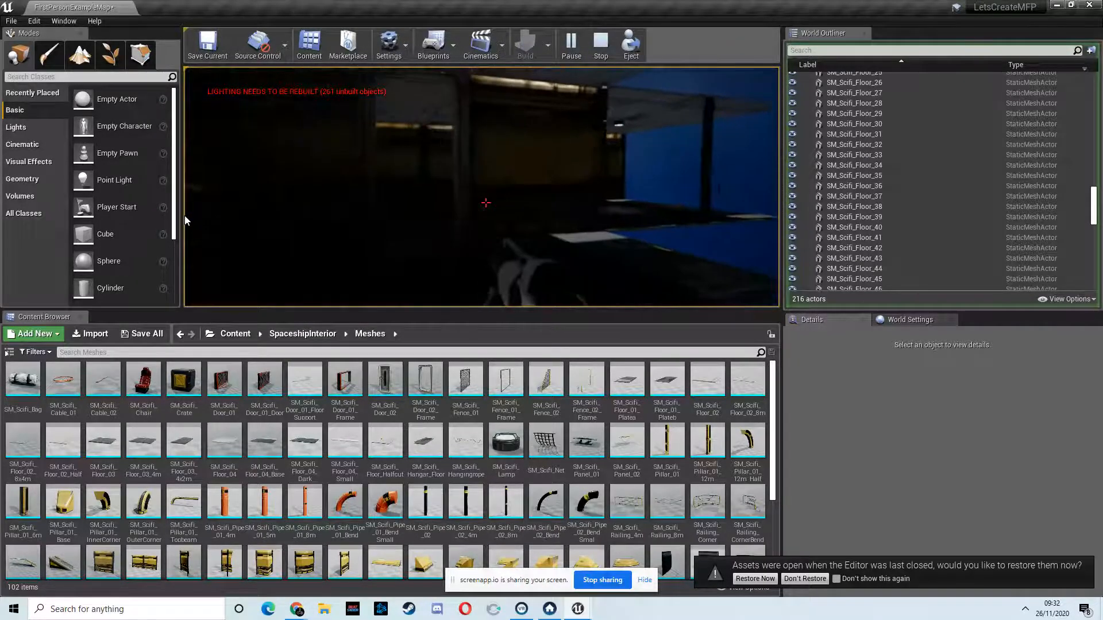
{"action": "key", "text": "w"}
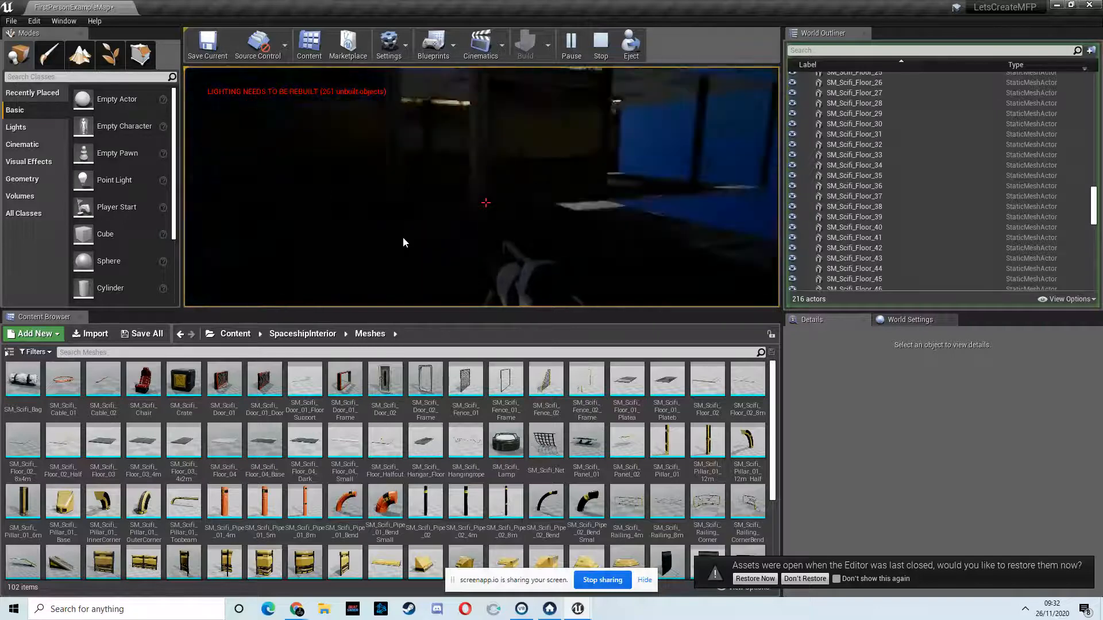
{"action": "key", "text": "w"}
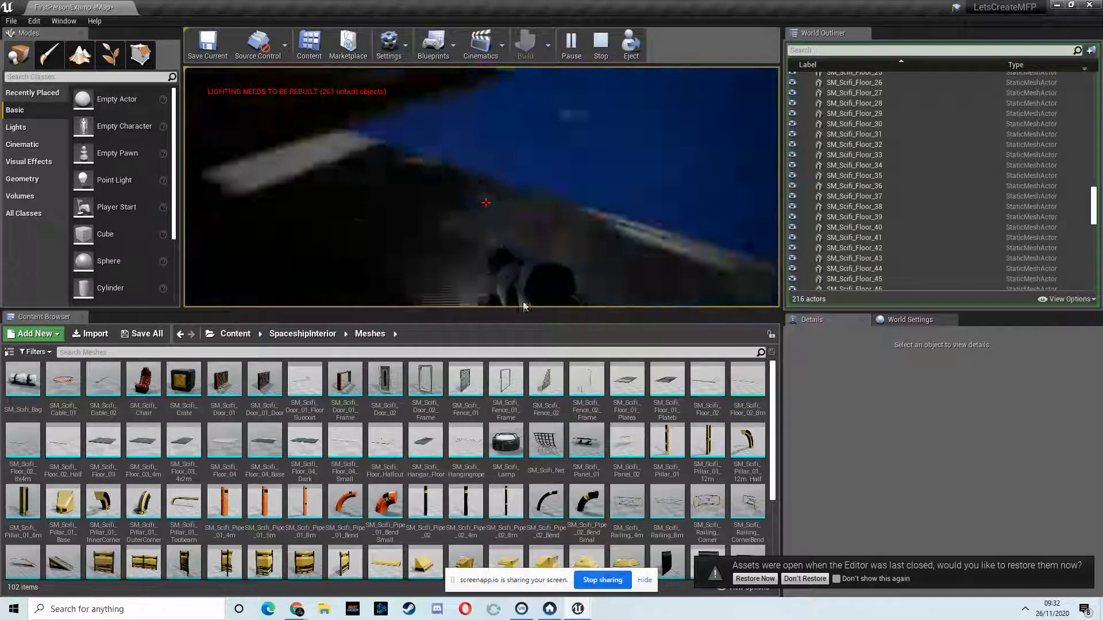
{"action": "key", "text": "w"}
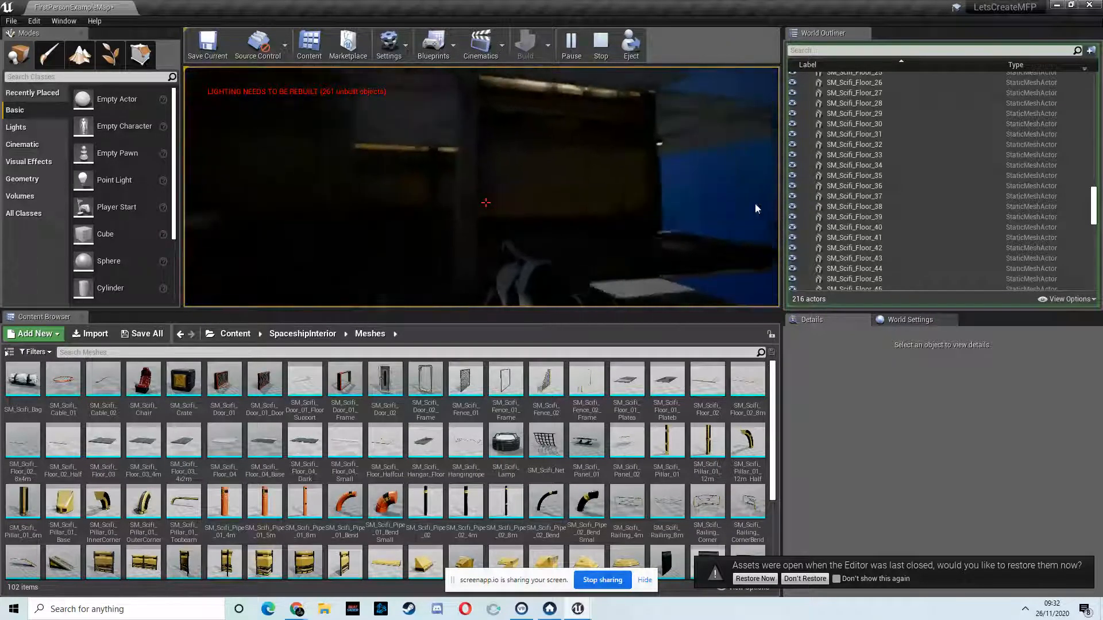
{"action": "key", "text": "w"}
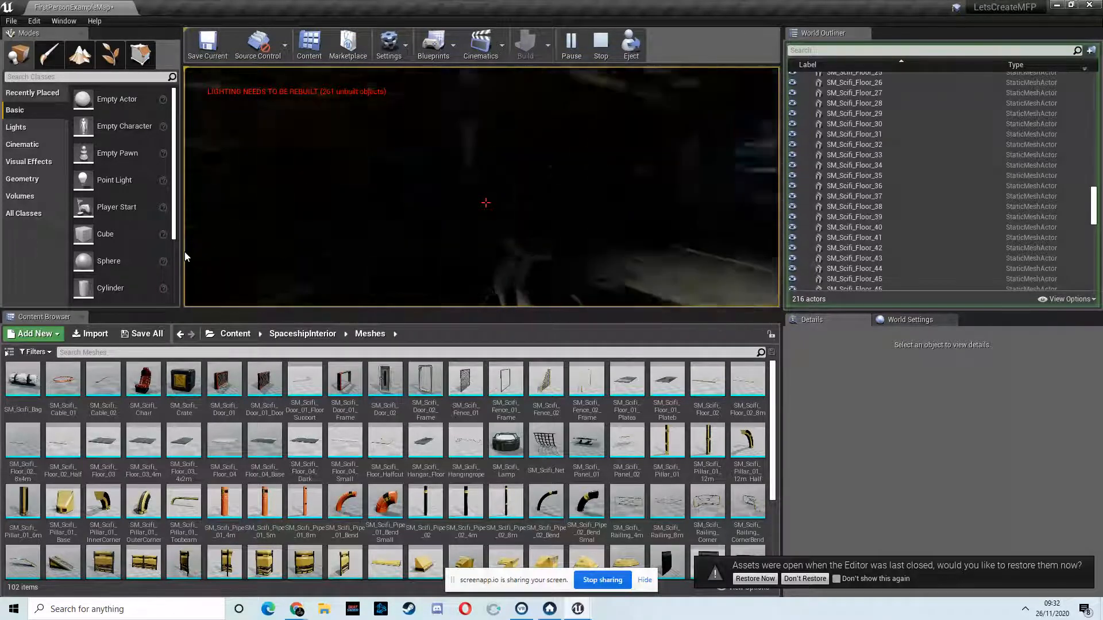
{"action": "key", "text": "Escape"}
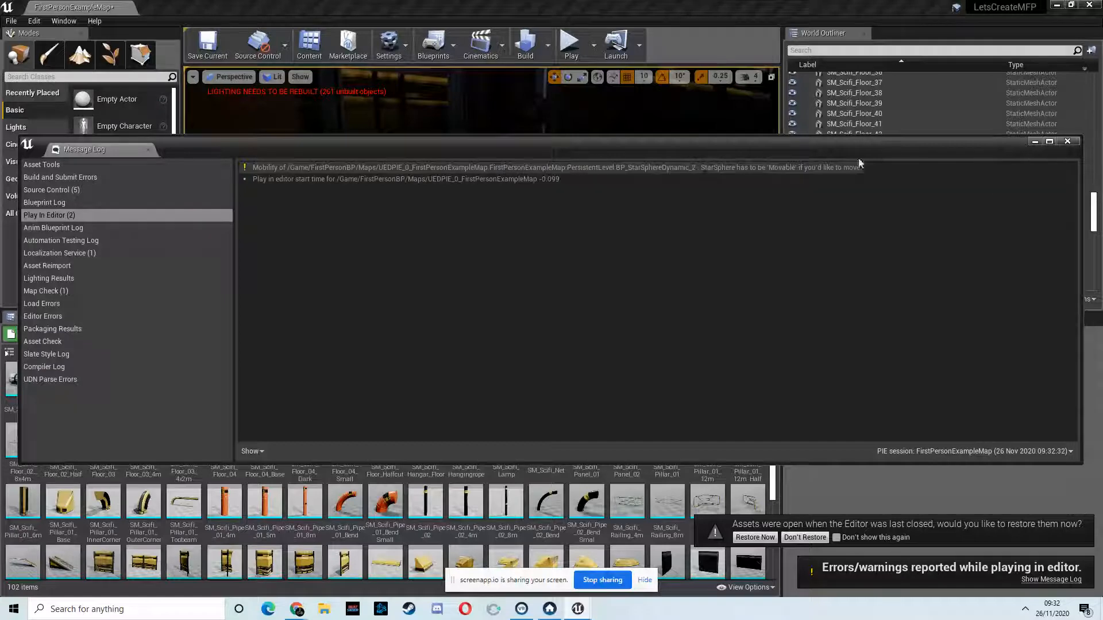
{"action": "left_click", "coordinate": [1067, 142]}
Step: Select the sky actor BP_StarSphereDynamic and review its transform, star and nebula randomizer settings
{"action": "right_click_drag", "start_coordinate": [637, 144], "coordinate": [558, 172]}
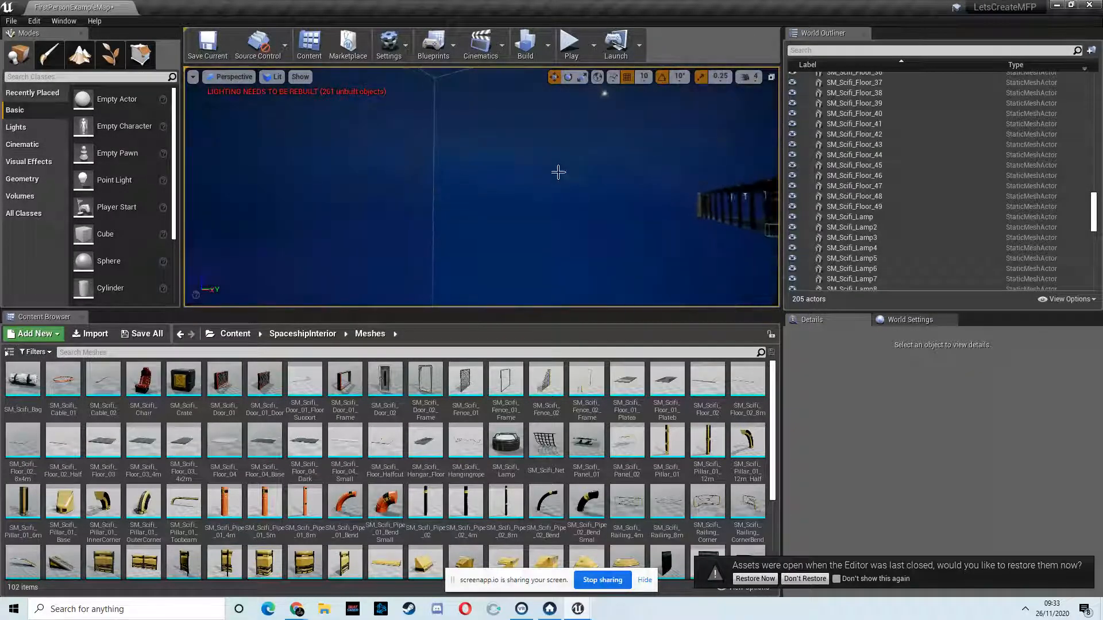
{"action": "left_click", "coordinate": [559, 172]}
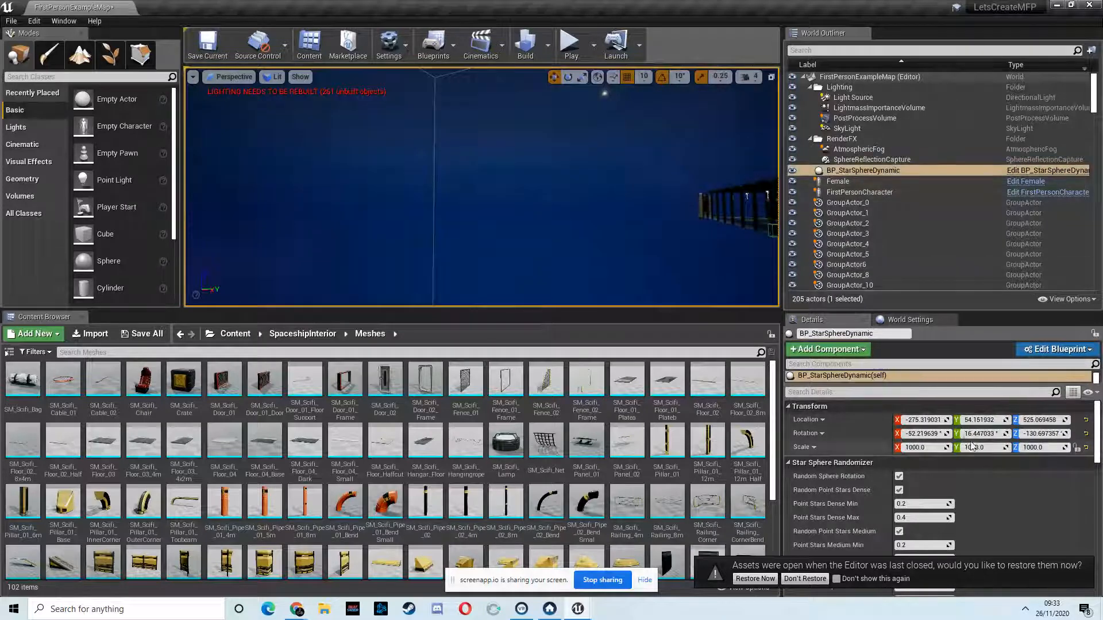
{"action": "scroll", "coordinate": [973, 447], "scroll_direction": "down", "scroll_amount": 10}
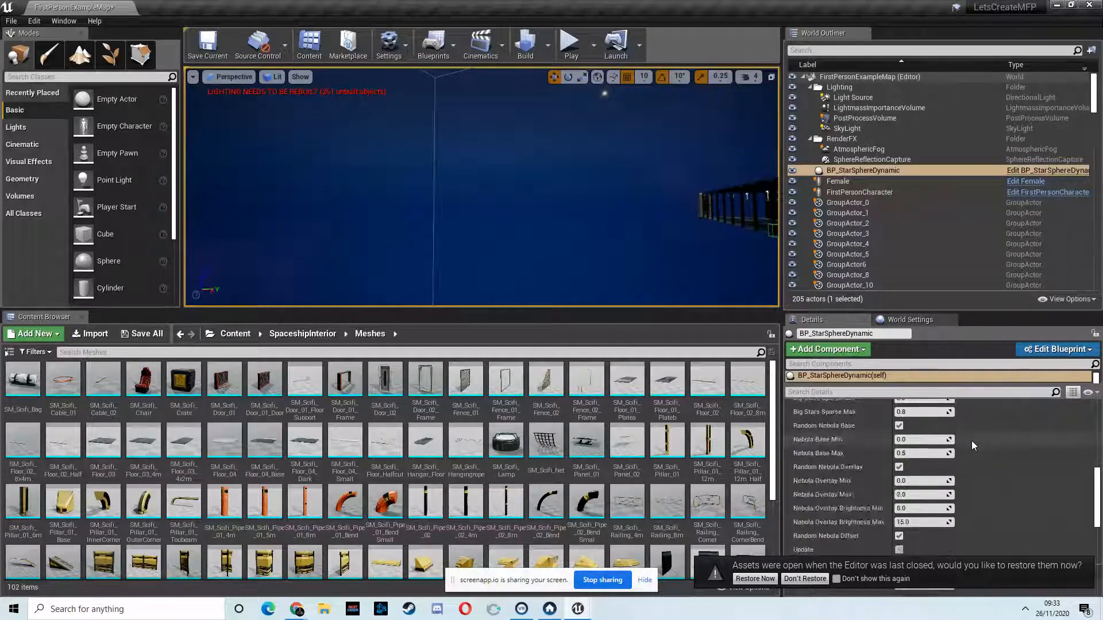
{"action": "scroll", "coordinate": [971, 440], "scroll_direction": "down", "scroll_amount": 8}
{"action": "scroll", "coordinate": [970, 440], "scroll_direction": "up", "scroll_amount": 3}
{"action": "scroll", "coordinate": [970, 438], "scroll_direction": "up", "scroll_amount": 10}
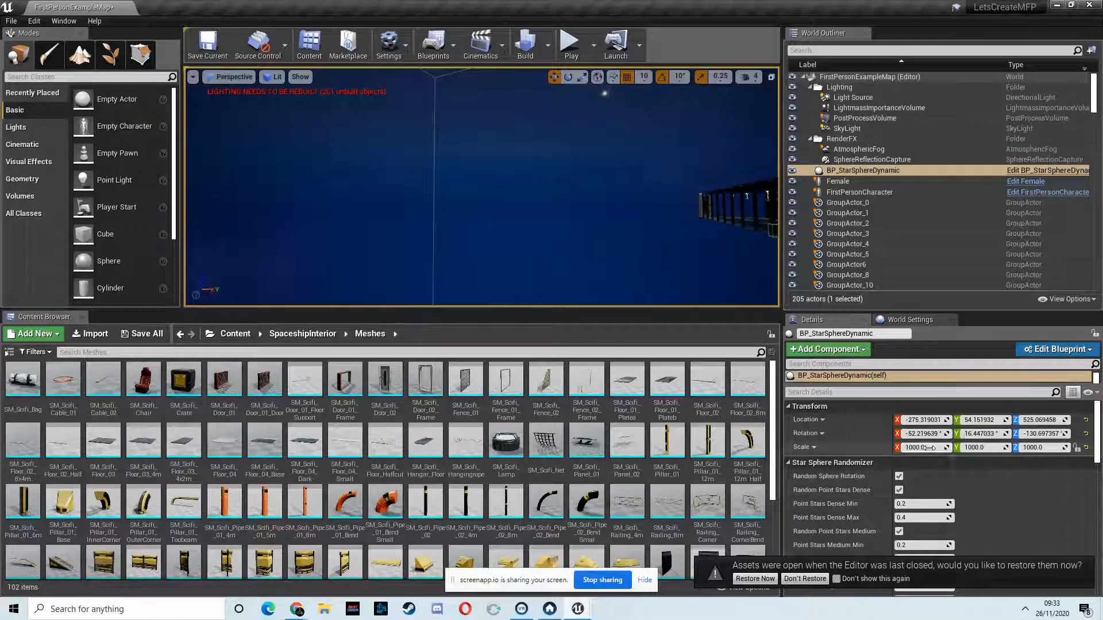
{"action": "scroll", "coordinate": [888, 434], "scroll_direction": "down", "scroll_amount": 10}
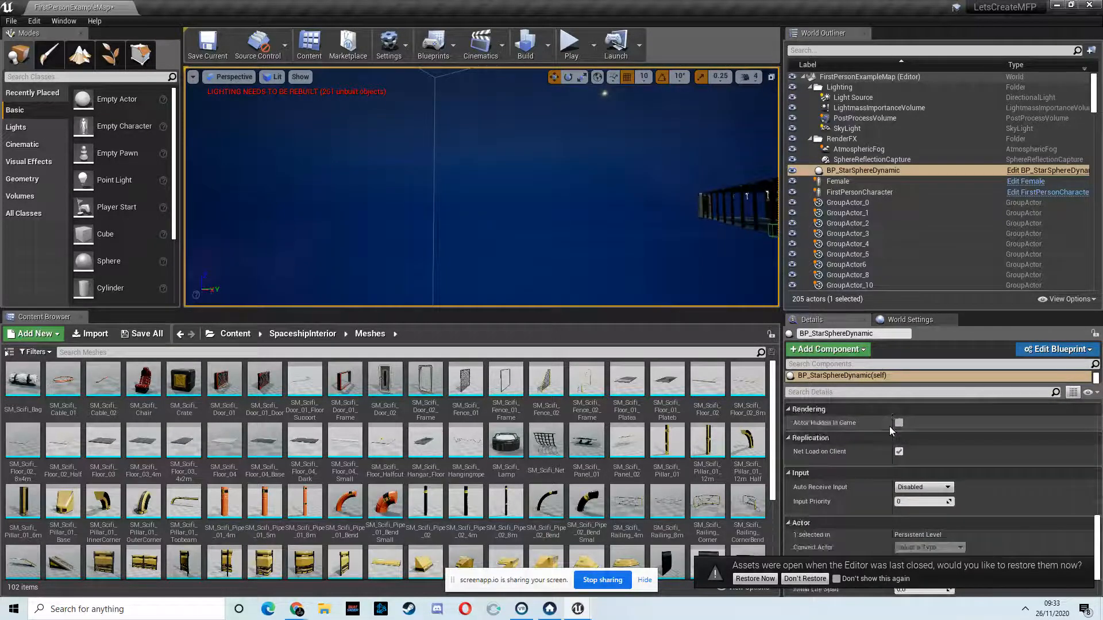
{"action": "scroll", "coordinate": [891, 429], "scroll_direction": "up", "scroll_amount": 2}
{"action": "scroll", "coordinate": [893, 433], "scroll_direction": "up", "scroll_amount": 10}
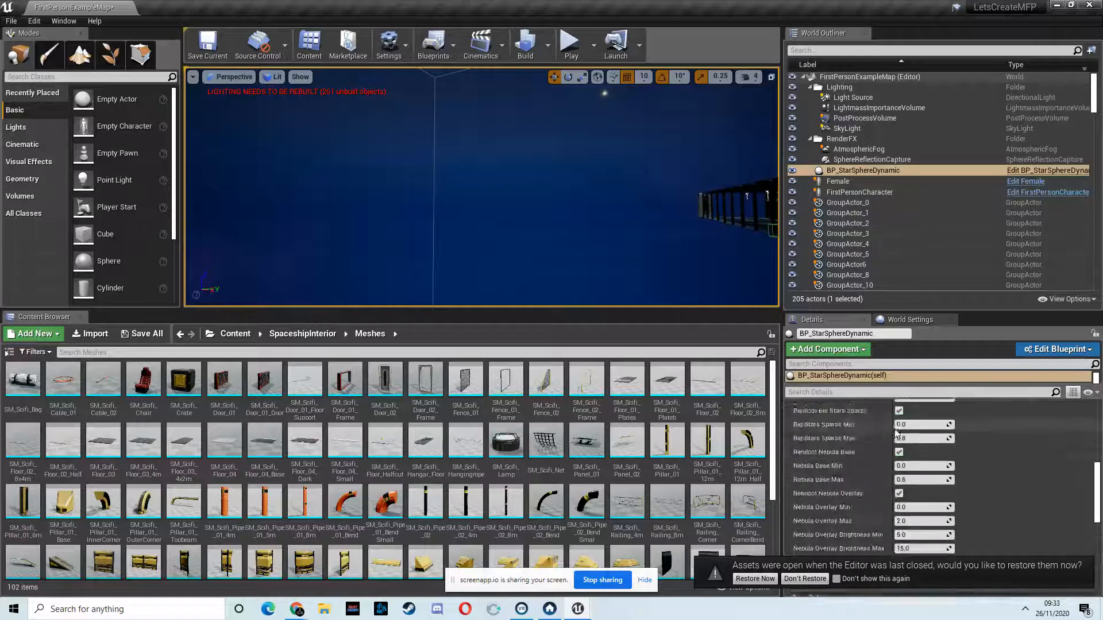
Step: Select the floor and ceiling pieces of all three side-room sections, including SM_Scifi_Floor_44 to SM_Scifi_Floor_49, and duplicate them along the corridor
{"action": "key", "text": "w"}
{"action": "right_click_drag", "start_coordinate": [592, 179], "coordinate": [877, 222]}
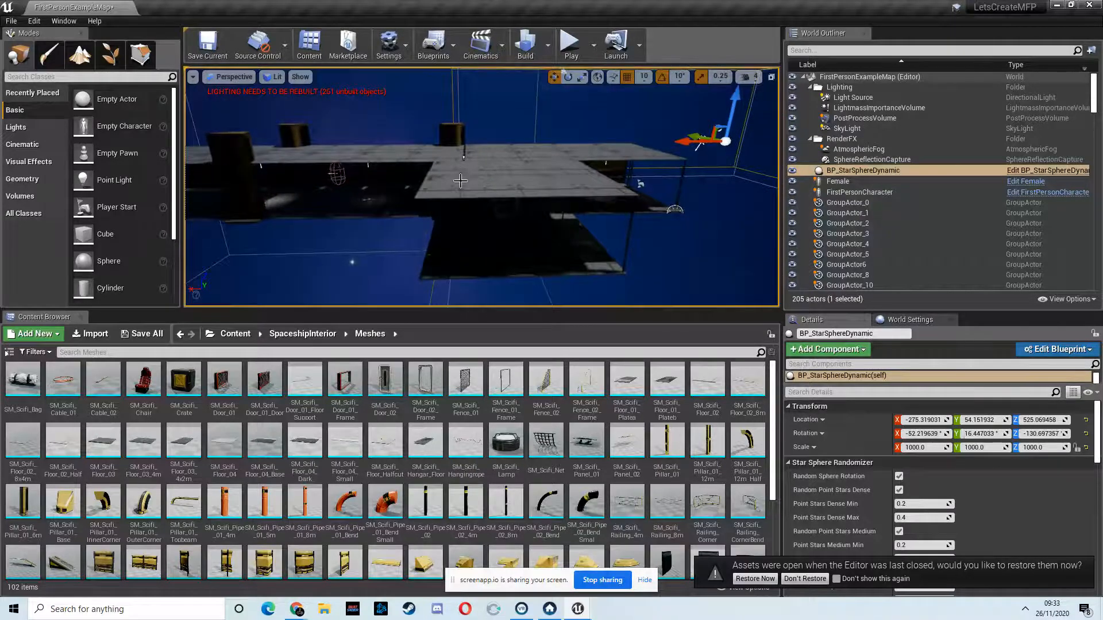
{"action": "left_click", "coordinate": [453, 189]}
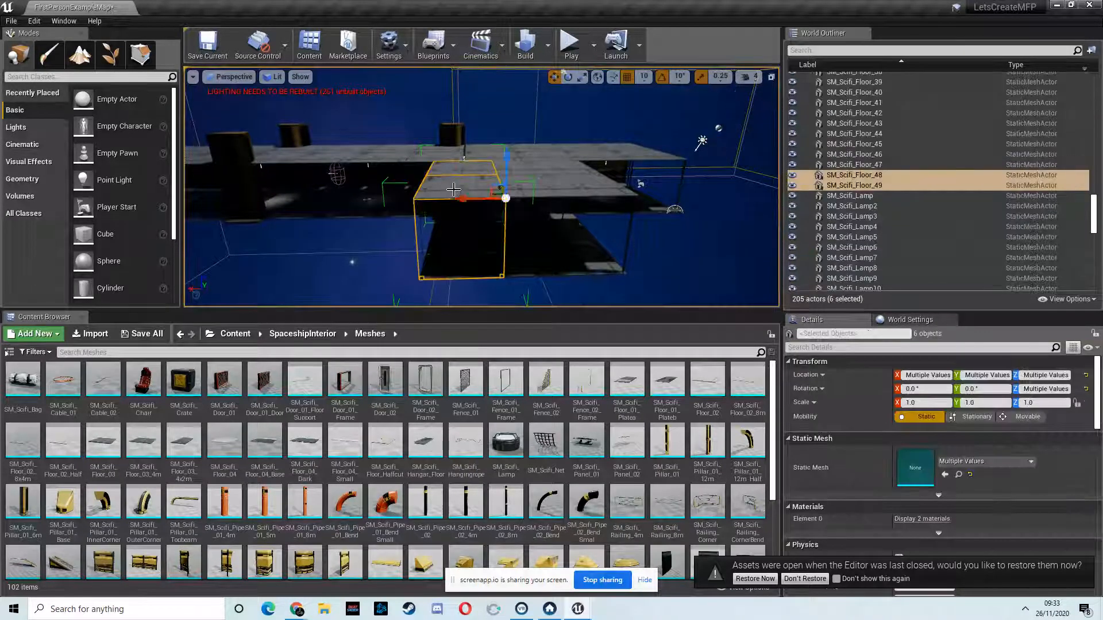
{"action": "left_click", "coordinate": [529, 257], "text": "ctrl"}
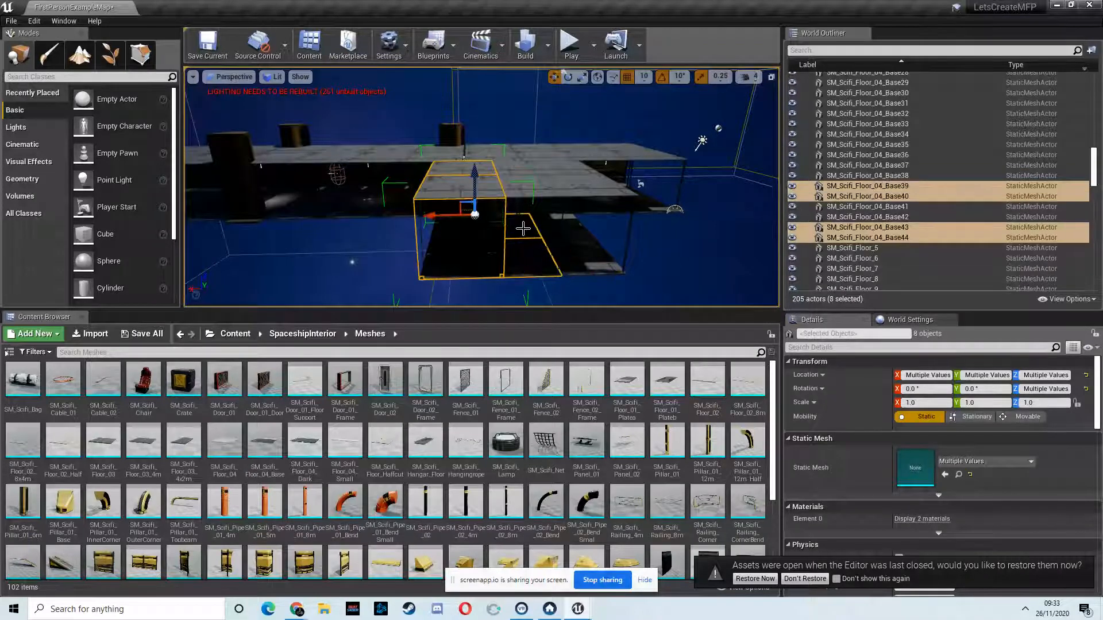
{"action": "left_click", "coordinate": [514, 189], "text": "ctrl"}
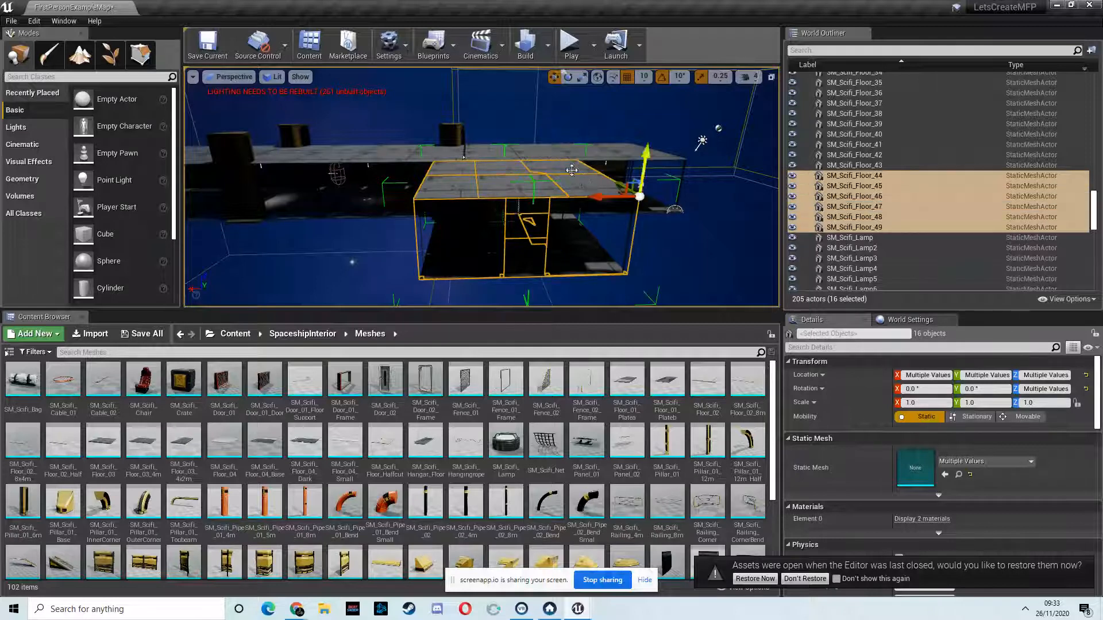
{"action": "left_click_drag", "start_coordinate": [598, 197], "coordinate": [1, 261], "text": "alt"}
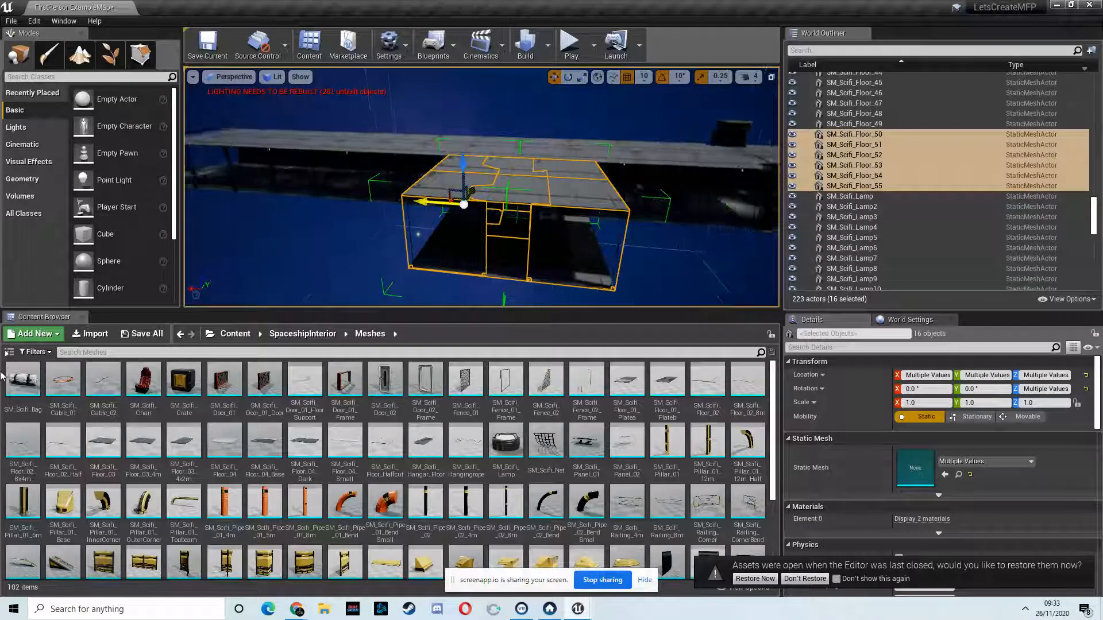
Step: Line the copied room block up with the door frame at the corridor's far end and duplicate it once more to extend the room
{"action": "left_click_drag", "start_coordinate": [0, 380], "coordinate": [14, 452], "text": "alt+shift"}
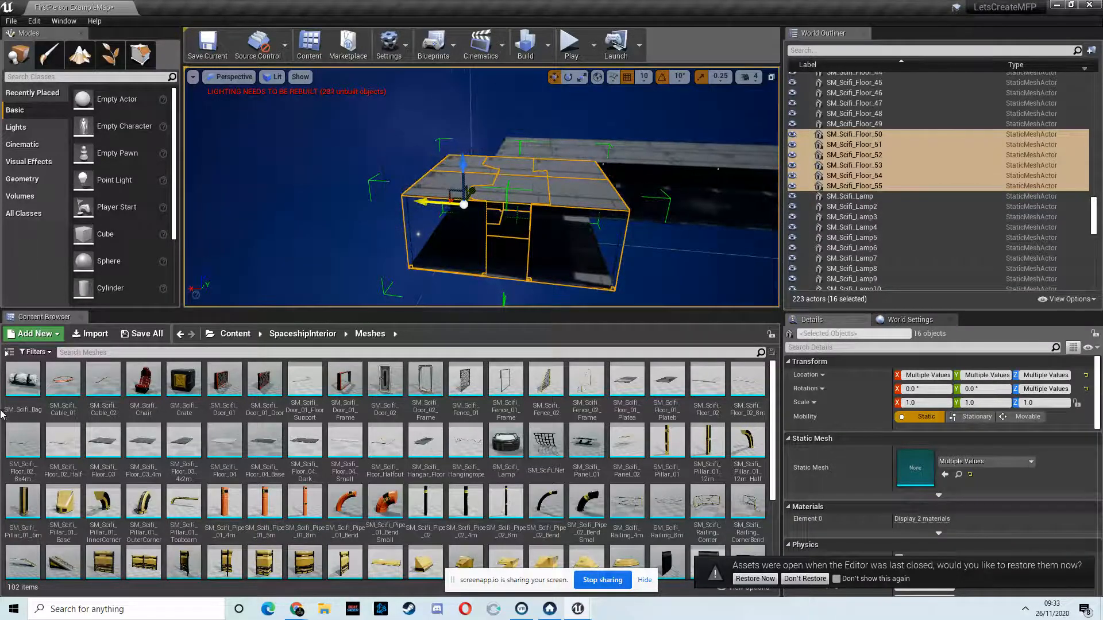
{"action": "left_click_drag", "start_coordinate": [562, 212], "coordinate": [793, 218], "text": "alt"}
{"action": "right_click_drag", "start_coordinate": [793, 219], "coordinate": [483, 116]}
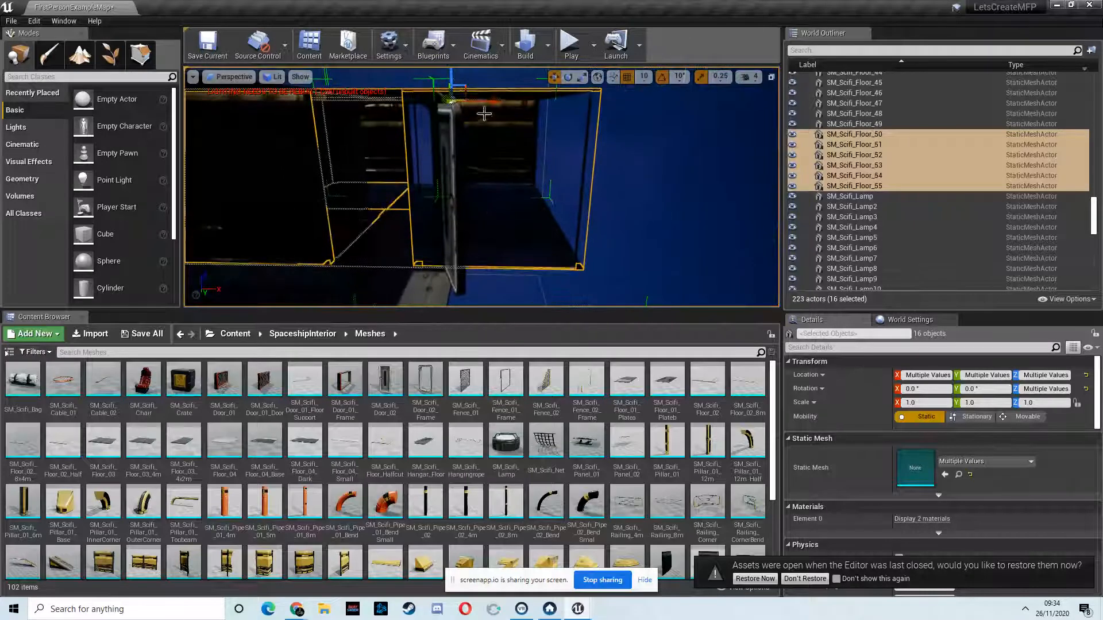
{"action": "mouse_move", "coordinate": [493, 103]}
{"action": "left_mouse_down"}
{"action": "mouse_move", "coordinate": [554, 104]}
{"action": "mouse_move", "coordinate": [498, 106]}
{"action": "left_mouse_up"}
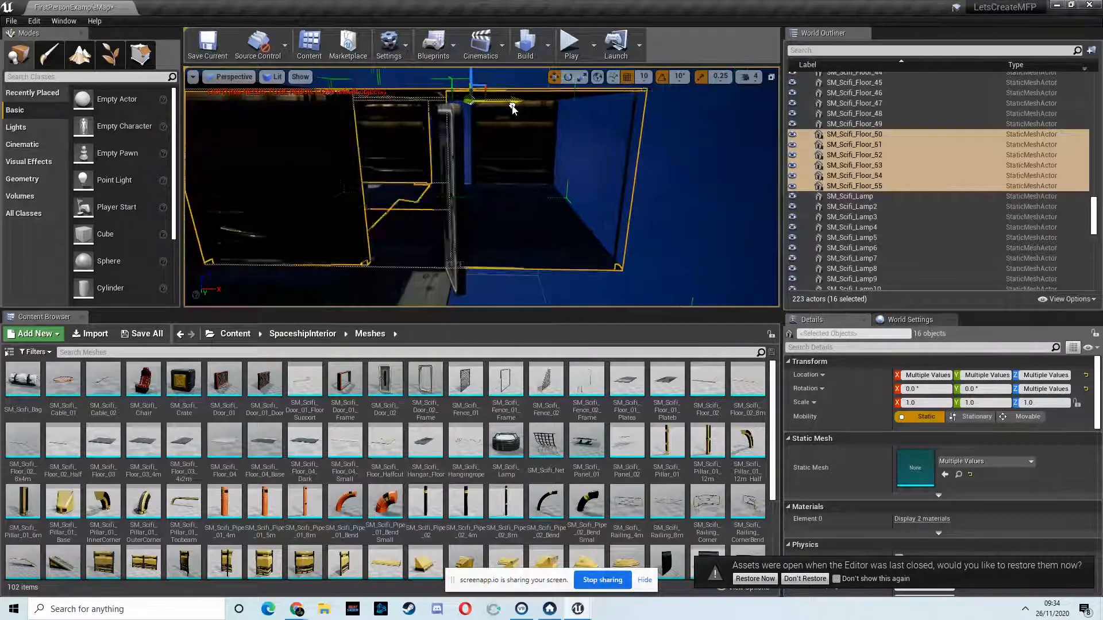
{"action": "mouse_move", "coordinate": [520, 109]}
{"action": "left_mouse_down"}
{"action": "mouse_move", "coordinate": [546, 107]}
{"action": "mouse_move", "coordinate": [516, 111]}
{"action": "left_mouse_up"}
{"action": "right_click_drag", "start_coordinate": [520, 165], "coordinate": [468, 174]}
{"action": "left_click_drag", "start_coordinate": [497, 175], "coordinate": [541, 166], "text": "alt"}
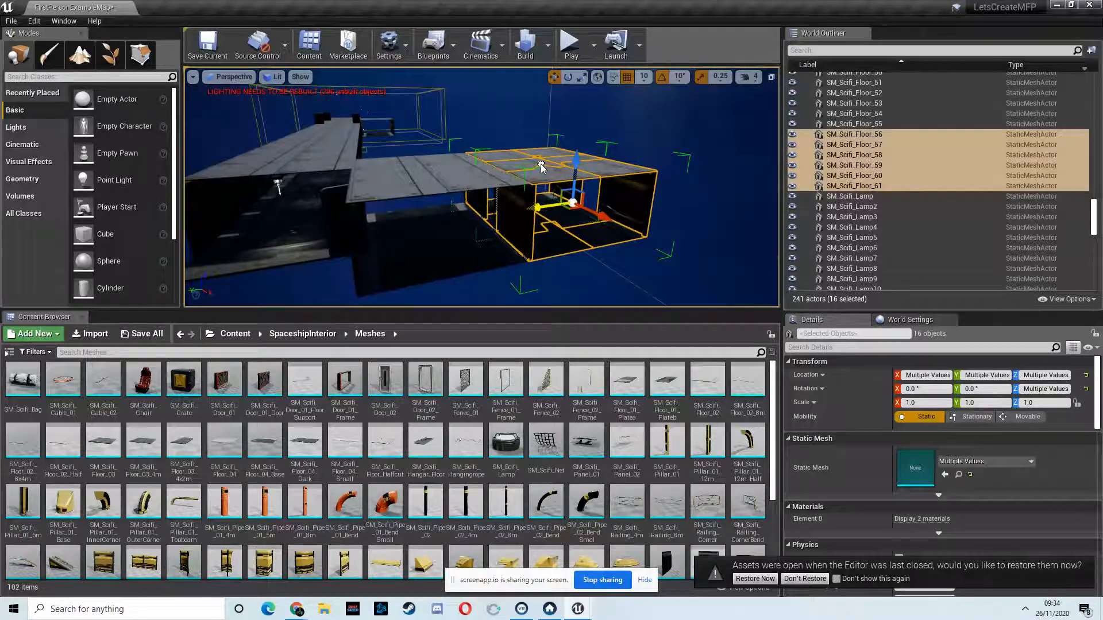
Step: Select the corridor's last section, including SM_Scifi_Floor_42 and SM_Scifi_Floor_43, and duplicate it beyond the doorway floor strip
{"action": "key", "text": "w"}
{"action": "right_click_drag", "start_coordinate": [514, 219], "coordinate": [477, 248]}
{"action": "key", "text": "d"}
{"action": "key", "text": "w"}
{"action": "key", "text": "s"}
{"action": "left_click", "coordinate": [518, 223]}
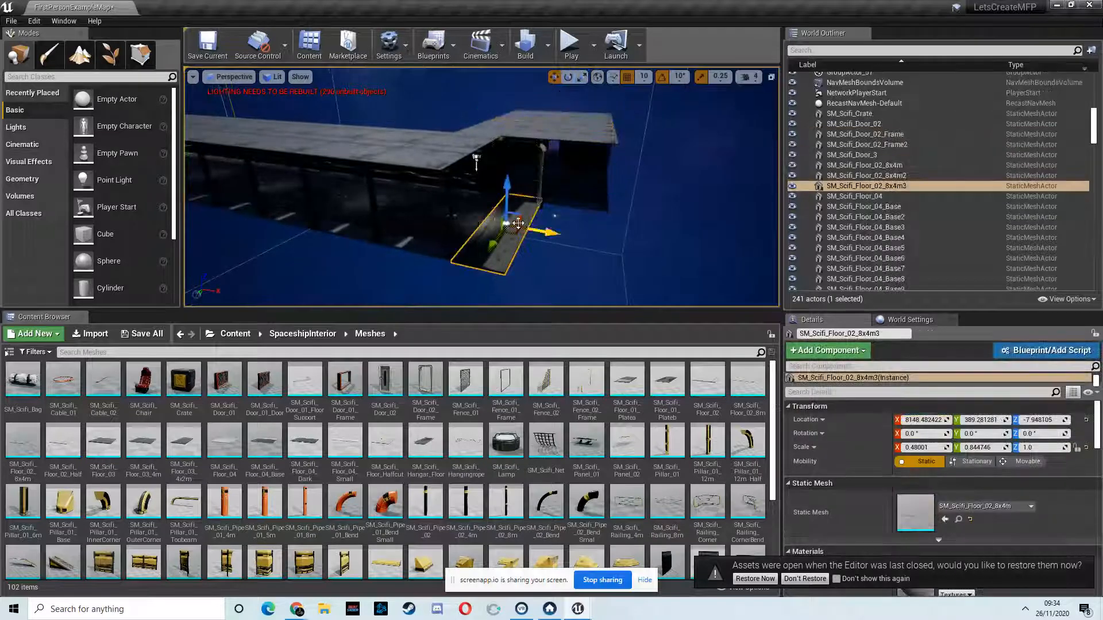
{"action": "left_click", "coordinate": [471, 214]}
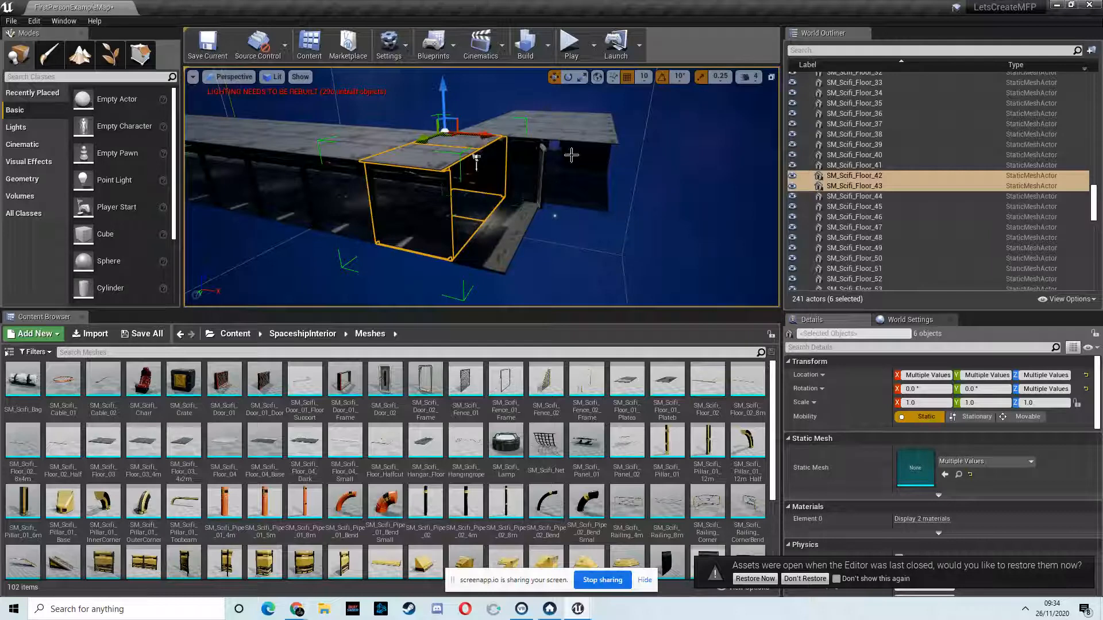
{"action": "right_click_drag", "start_coordinate": [500, 143], "coordinate": [503, 143]}
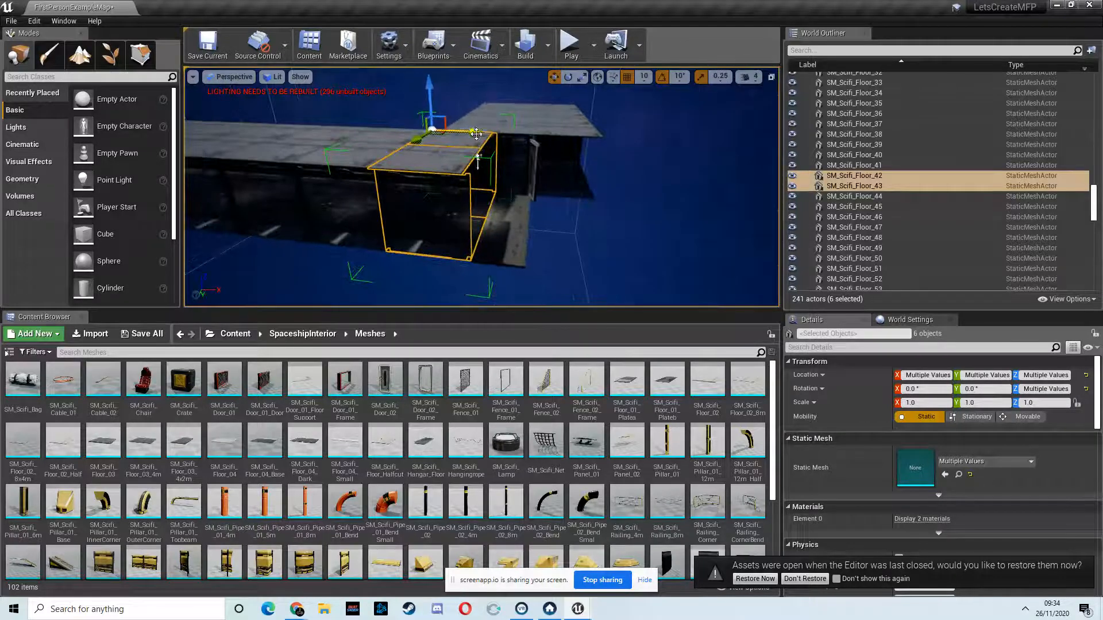
{"action": "left_click_drag", "start_coordinate": [507, 139], "coordinate": [645, 155], "text": "alt"}
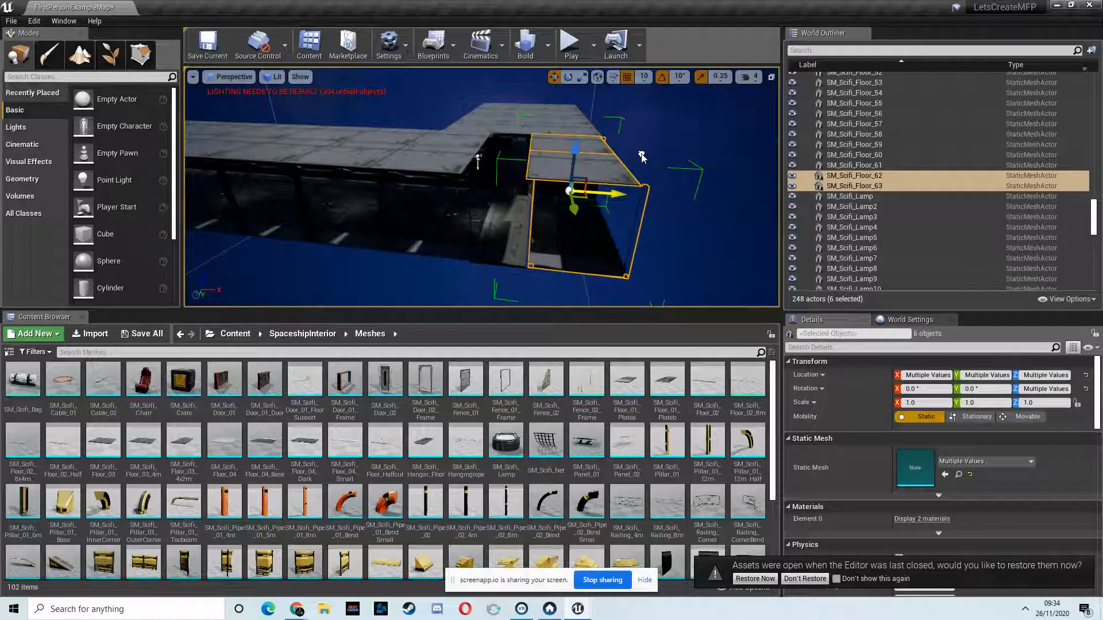
Step: Duplicate the doorway floor strip SM_Scifi_Floor_02_8x4m3 upwards to cover the ceiling gap, at about X 8118 and Z 392
{"action": "mouse_move", "coordinate": [497, 216]}
{"action": "right_mouse_down"}
{"action": "mouse_move", "coordinate": [544, 228]}
{"action": "mouse_move", "coordinate": [493, 213]}
{"action": "right_mouse_up"}
{"action": "left_click", "coordinate": [435, 182]}
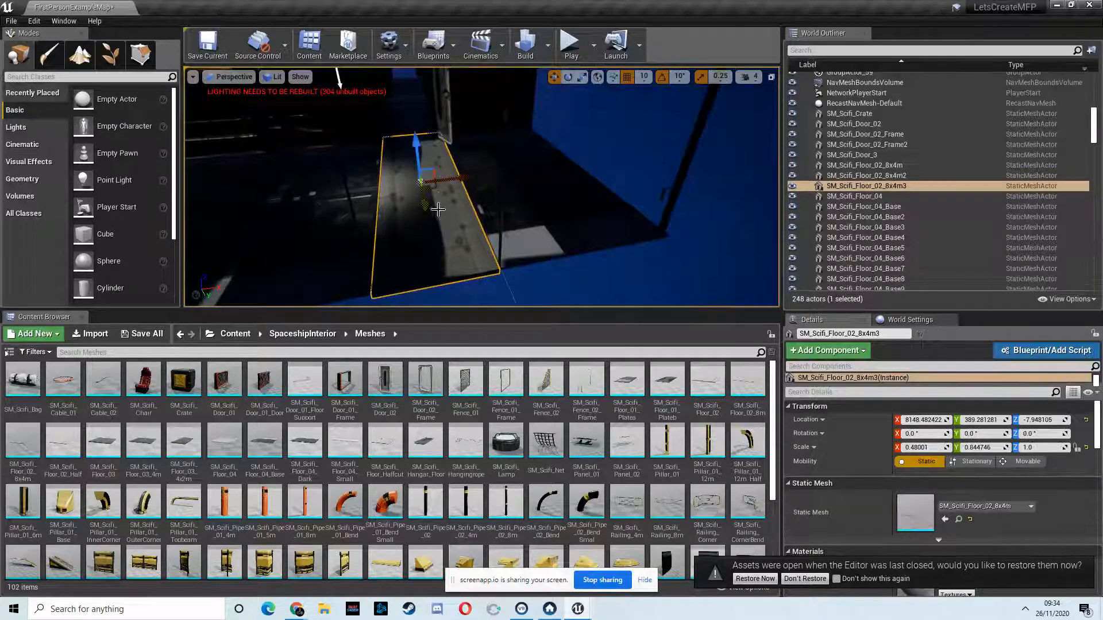
{"action": "scroll", "coordinate": [423, 159], "scroll_direction": "down", "scroll_amount": 3}
{"action": "left_click_drag", "start_coordinate": [433, 143], "coordinate": [419, 26], "text": "alt"}
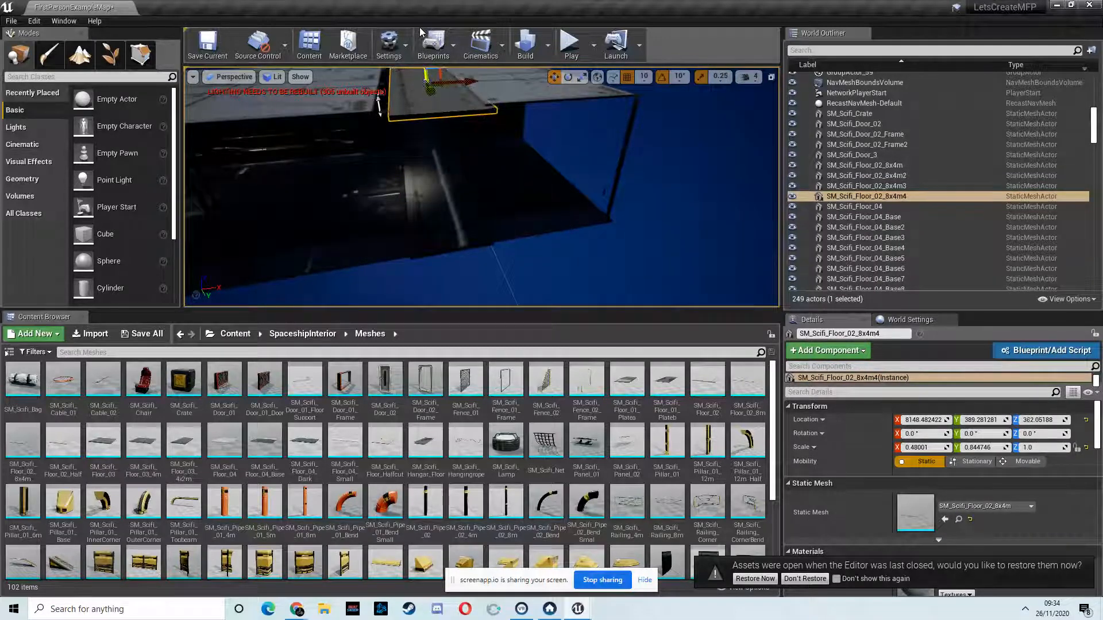
{"action": "right_click_drag", "start_coordinate": [436, 135], "coordinate": [400, 141]}
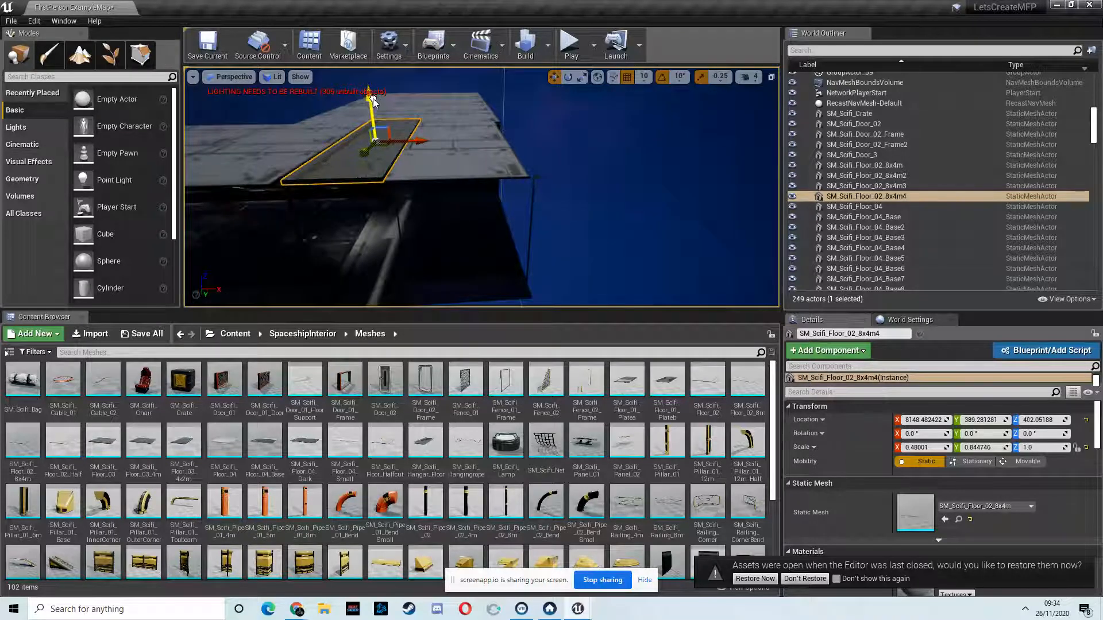
{"action": "right_click_drag", "start_coordinate": [414, 143], "coordinate": [432, 124]}
{"action": "left_click_drag", "start_coordinate": [432, 124], "coordinate": [430, 130]}
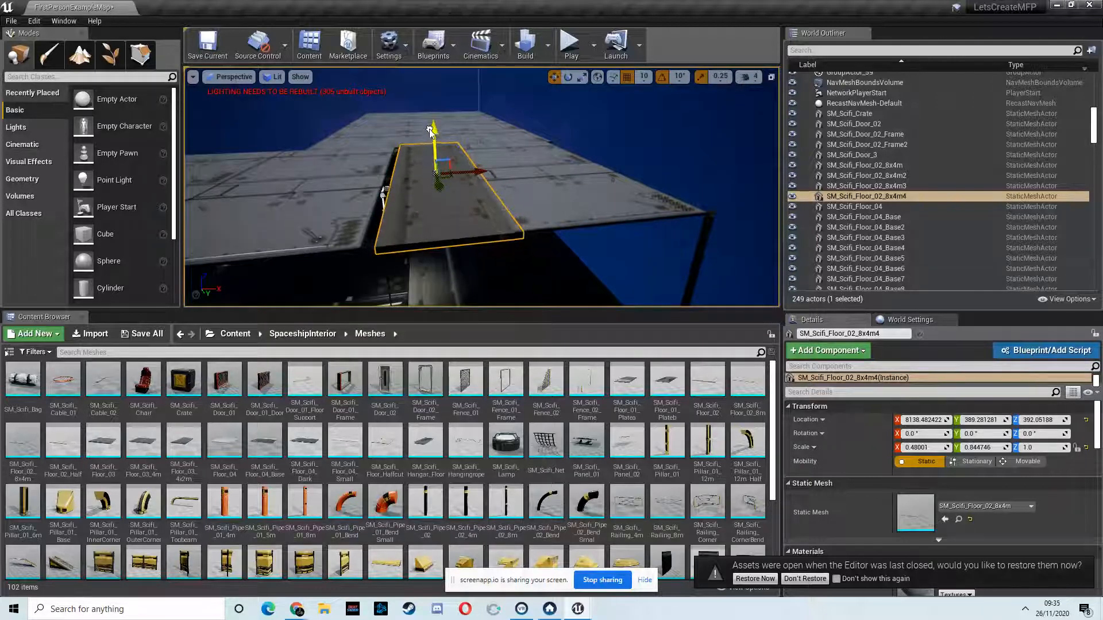
{"action": "left_click_drag", "start_coordinate": [475, 174], "coordinate": [468, 174]}
{"action": "right_click_drag", "start_coordinate": [475, 180], "coordinate": [397, 307]}
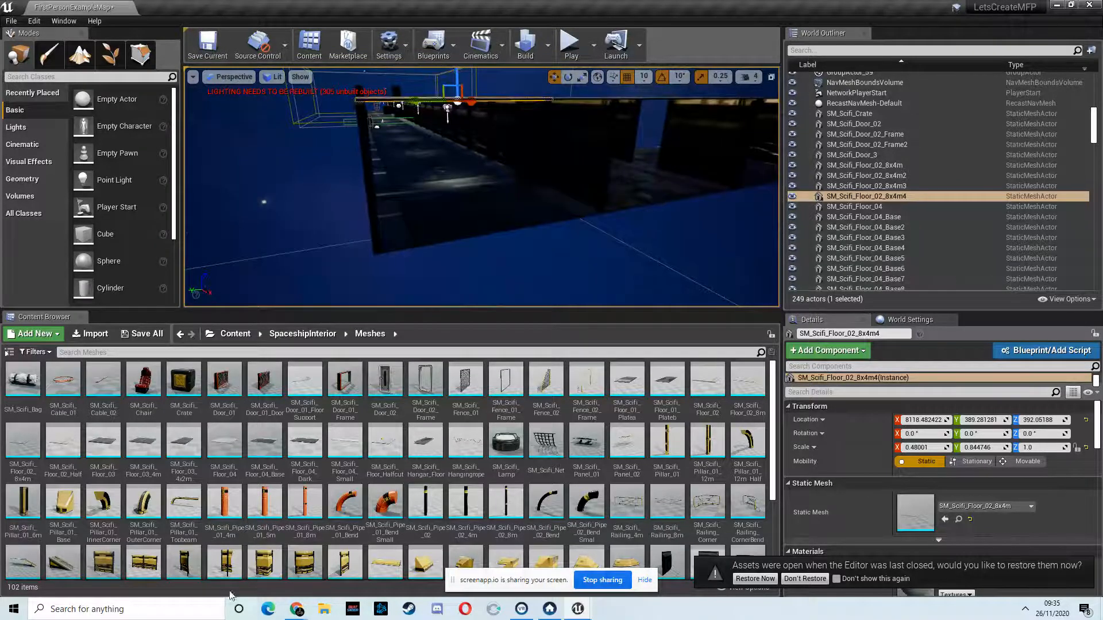
Step: Place an SM_Scifi_Door_01 mesh at the corridor's open end and lower it to Z -260
{"action": "right_click_drag", "start_coordinate": [448, 202], "coordinate": [480, 193]}
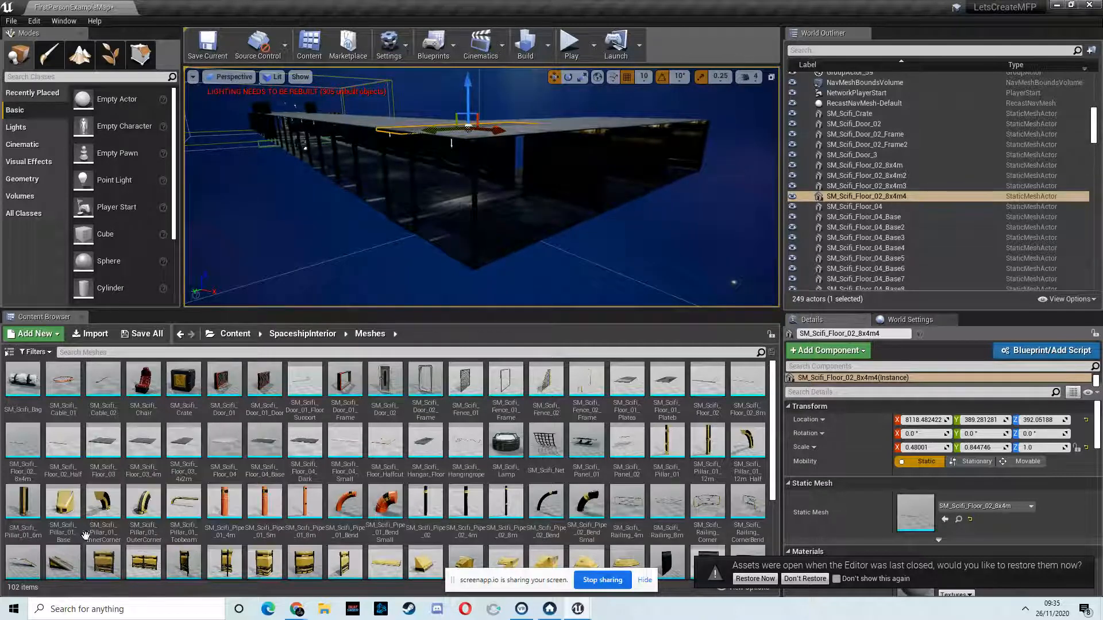
{"action": "right_click_drag", "start_coordinate": [527, 222], "coordinate": [569, 219]}
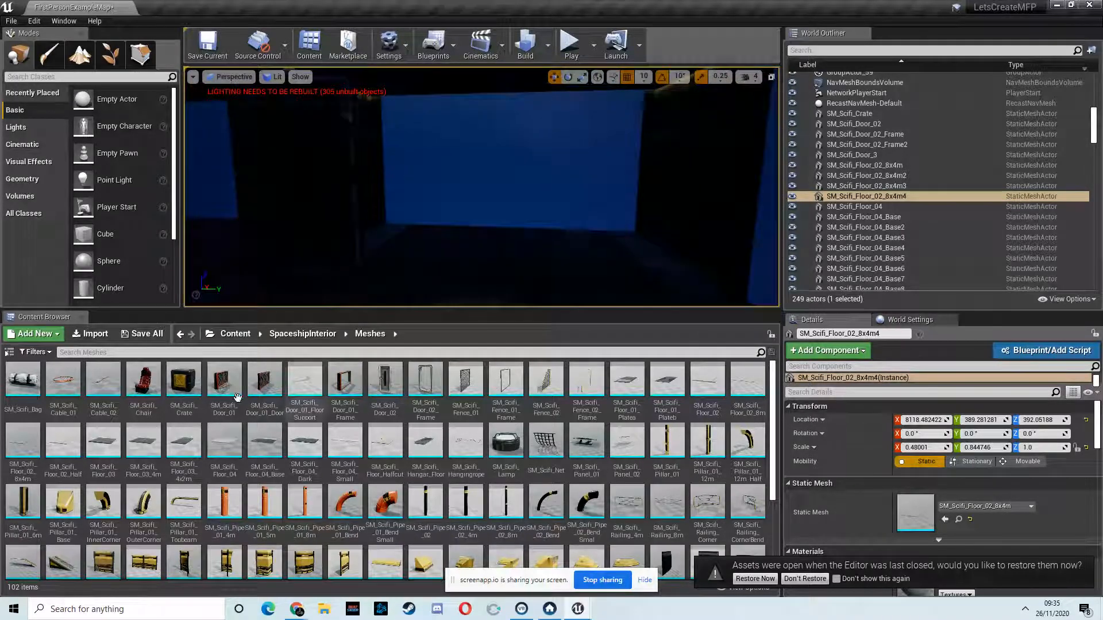
{"action": "left_click_drag", "start_coordinate": [558, 227], "coordinate": [536, 249]}
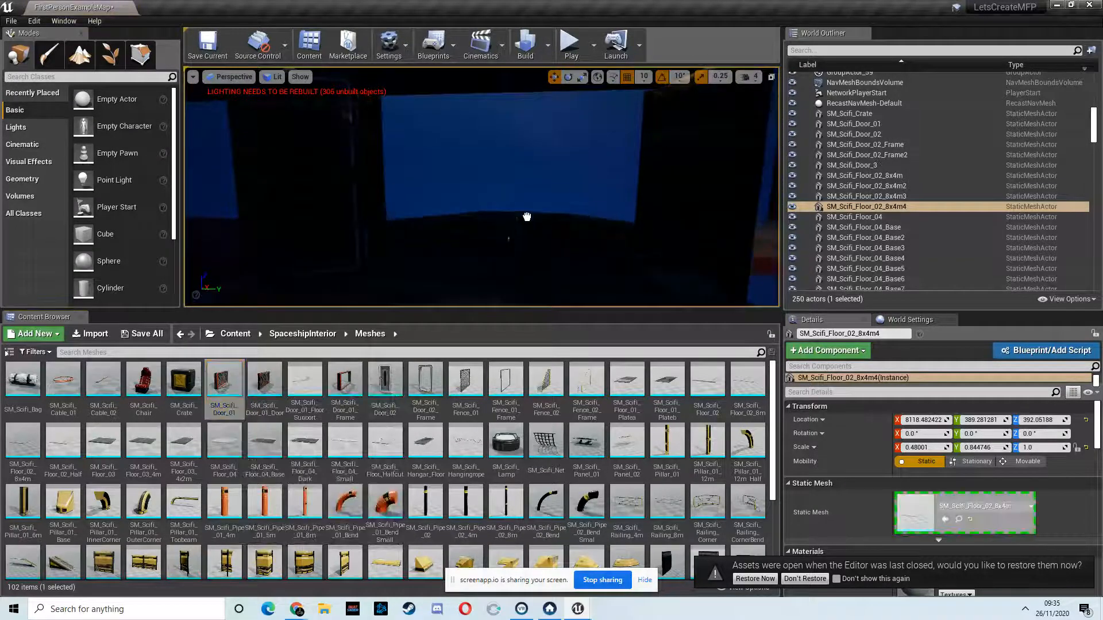
{"action": "right_click_drag", "start_coordinate": [527, 217], "coordinate": [550, 190]}
{"action": "left_click_drag", "start_coordinate": [540, 197], "coordinate": [541, 198]}
{"action": "right_click_drag", "start_coordinate": [541, 198], "coordinate": [279, 216]}
{"action": "key", "text": "w"}
{"action": "key", "text": "f"}
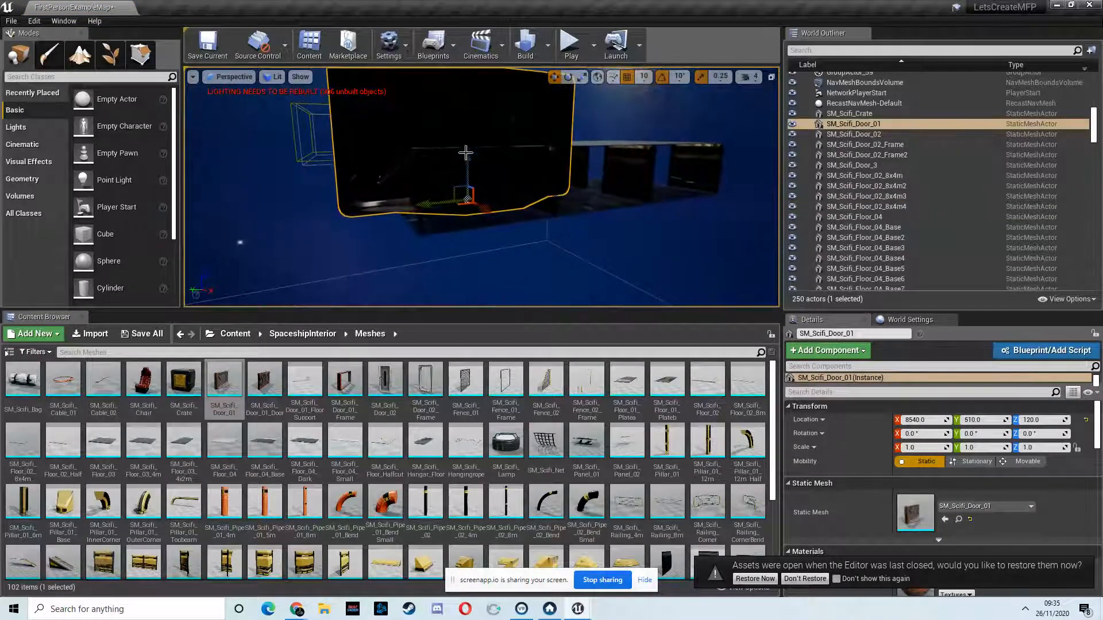
{"action": "left_click_drag", "start_coordinate": [470, 159], "coordinate": [481, 251]}
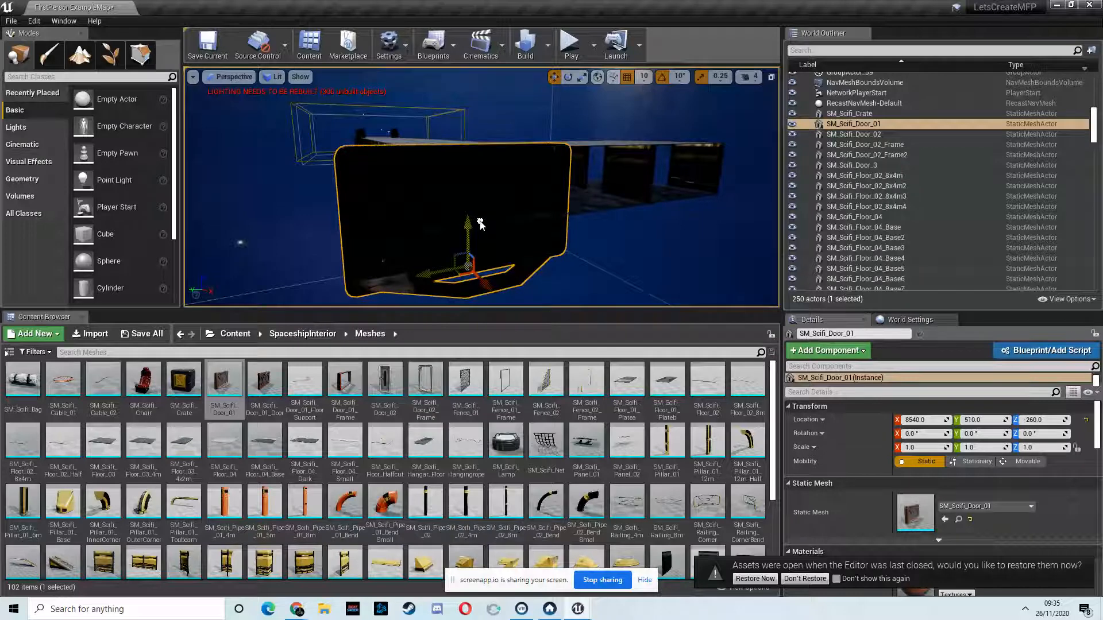
Step: Switch the viewport's view mode to Unlit
{"action": "key", "text": "a"}
{"action": "right_click_drag", "start_coordinate": [482, 241], "coordinate": [504, 245]}
{"action": "key", "text": "s"}
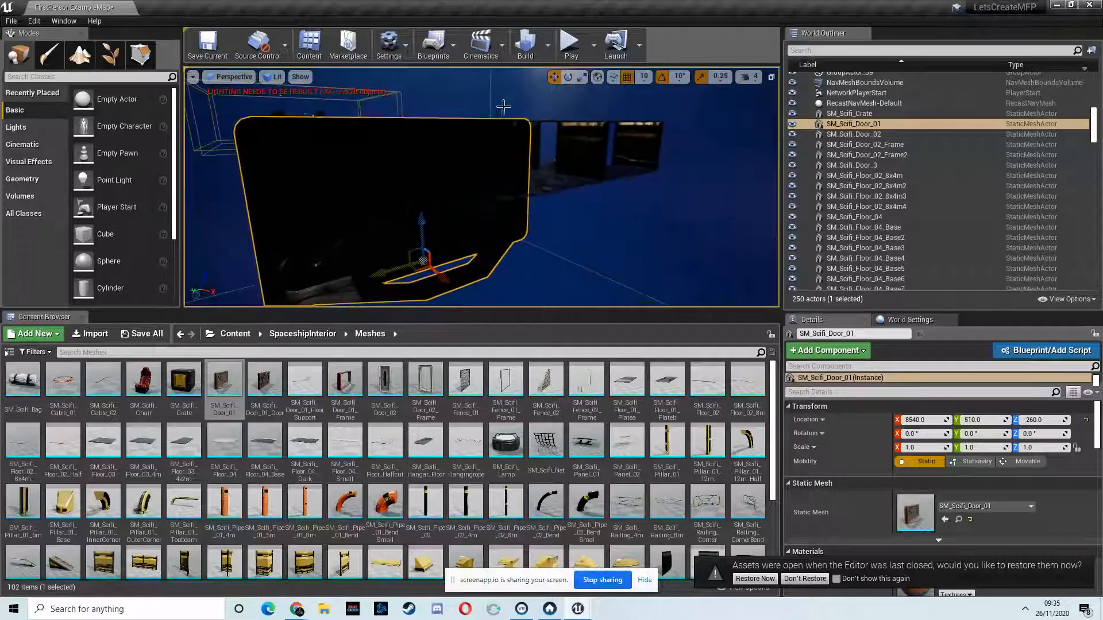
{"action": "left_click", "coordinate": [275, 81]}
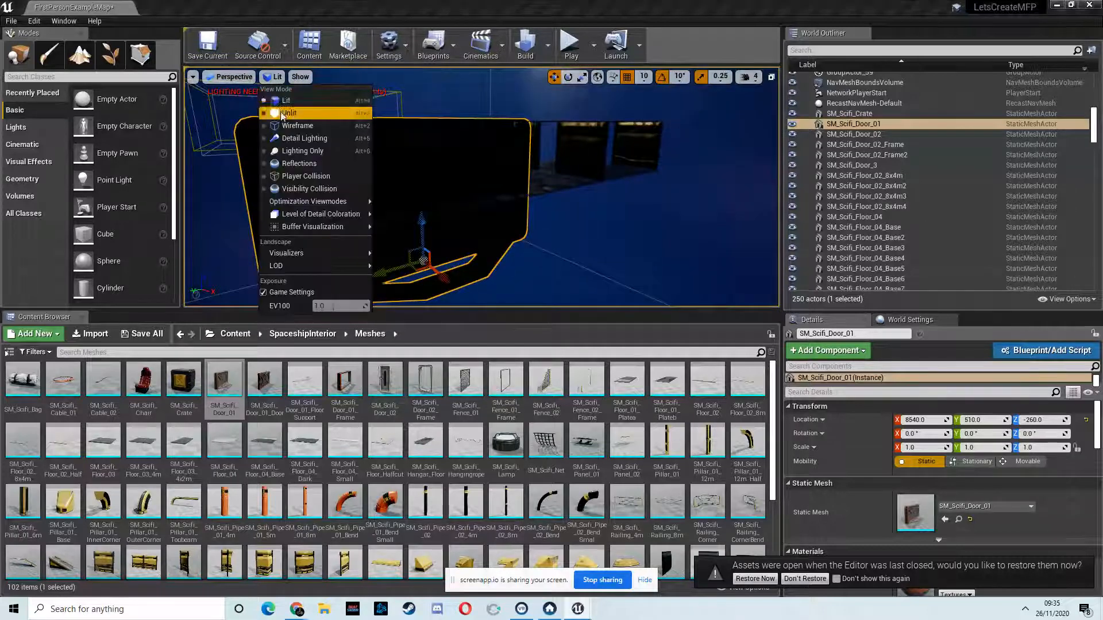
{"action": "left_click", "coordinate": [278, 112]}
Step: Rotate SM_Scifi_Door_01 180° about the Z axis
{"action": "right_click_drag", "start_coordinate": [414, 154], "coordinate": [416, 181]}
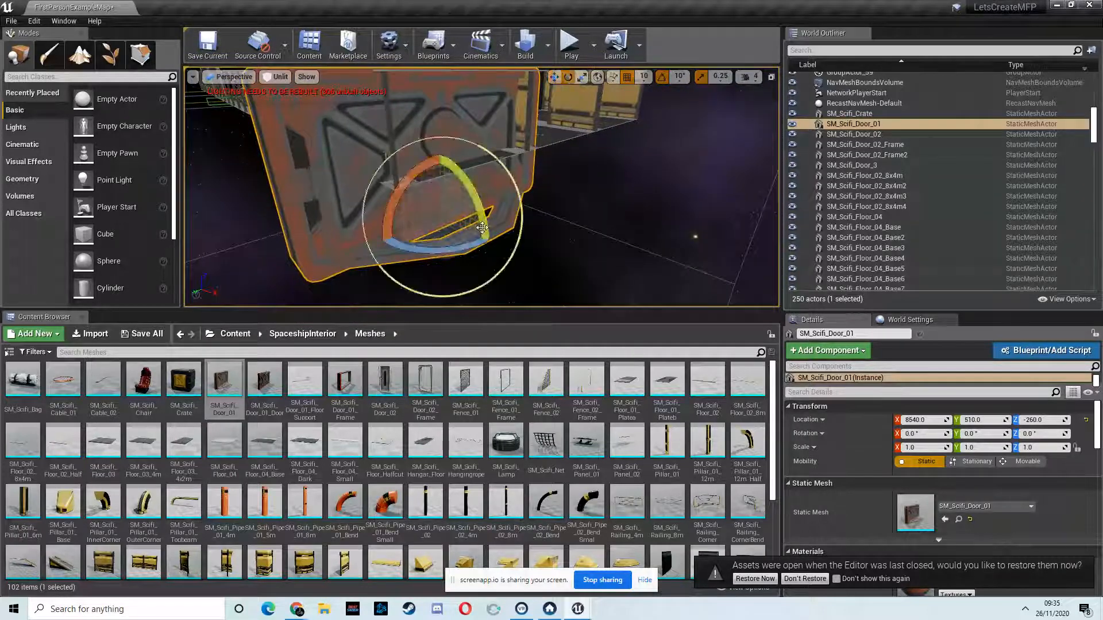
{"action": "left_click_drag", "start_coordinate": [472, 245], "coordinate": [240, 265]}
{"action": "left_click_drag", "start_coordinate": [187, 270], "coordinate": [96, 269]}
{"action": "right_click_drag", "start_coordinate": [501, 232], "coordinate": [749, 199]}
{"action": "right_click_drag", "start_coordinate": [477, 197], "coordinate": [478, 198]}
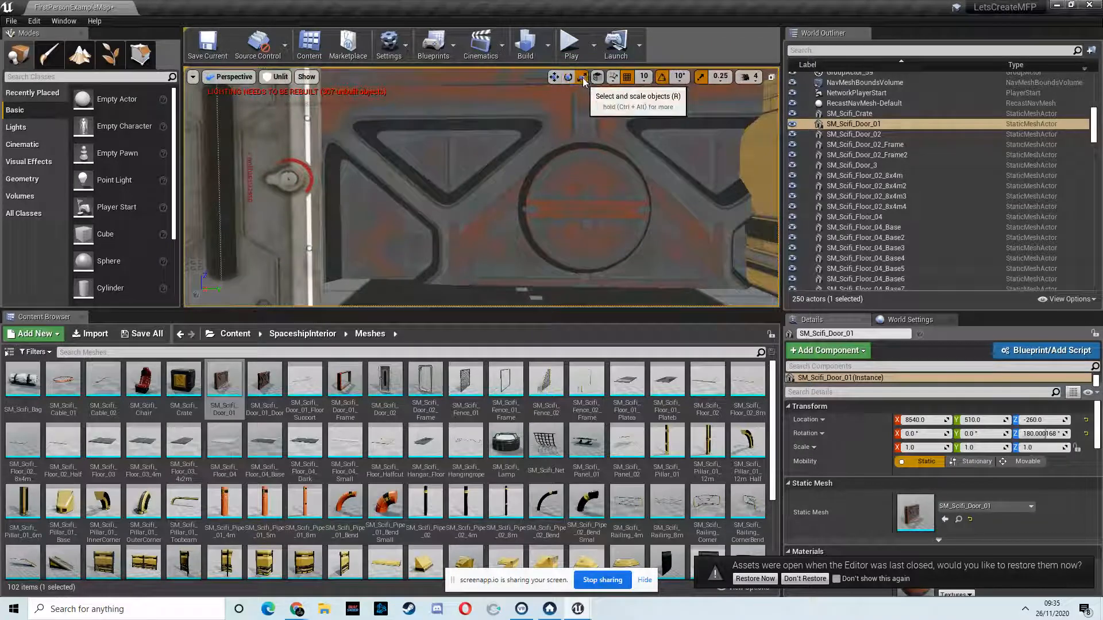
Step: Scale SM_Scifi_Door_01 uniformly to 0.75 and raise it to Z 10
{"action": "key", "text": "f"}
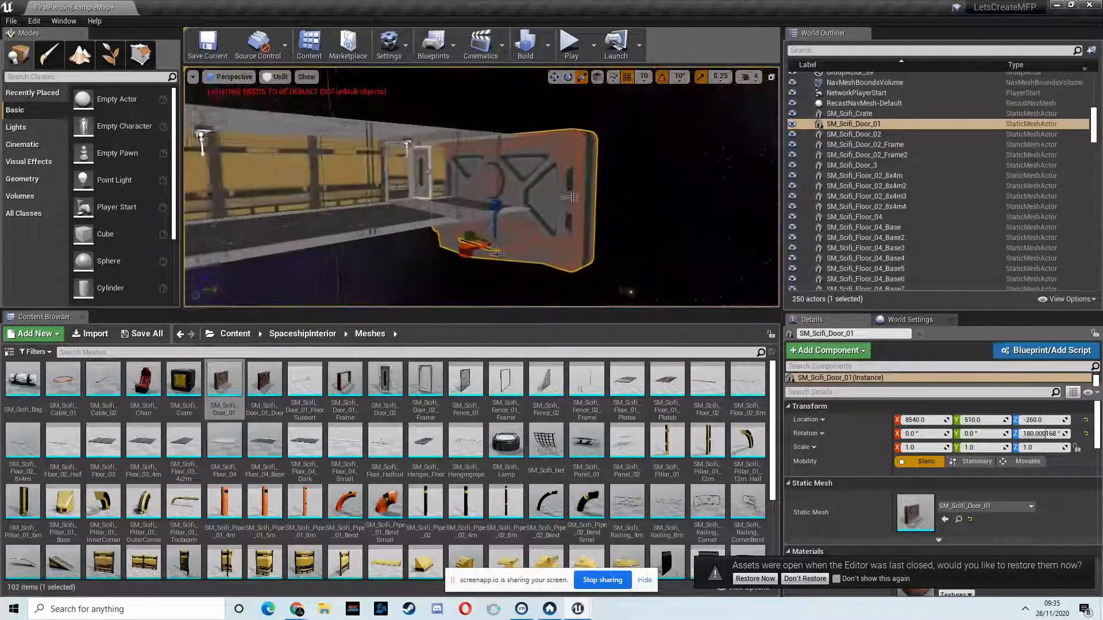
{"action": "mouse_move", "coordinate": [493, 245]}
{"action": "left_mouse_down"}
{"action": "mouse_move", "coordinate": [473, 256]}
{"action": "mouse_move", "coordinate": [500, 247]}
{"action": "left_mouse_up"}
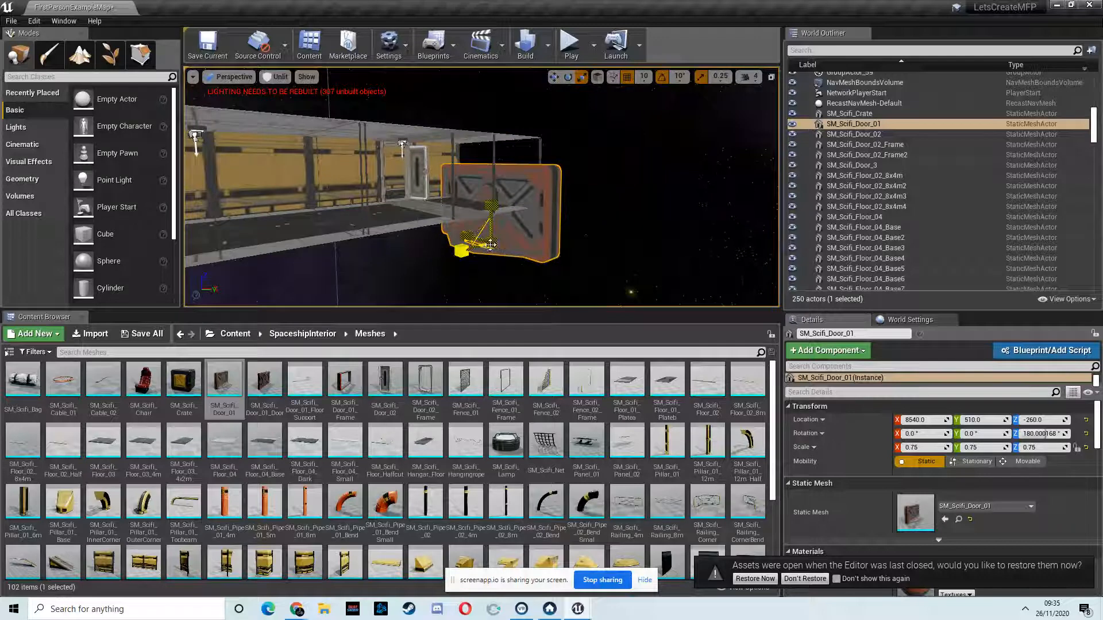
{"action": "left_click_drag", "start_coordinate": [491, 195], "coordinate": [494, 162]}
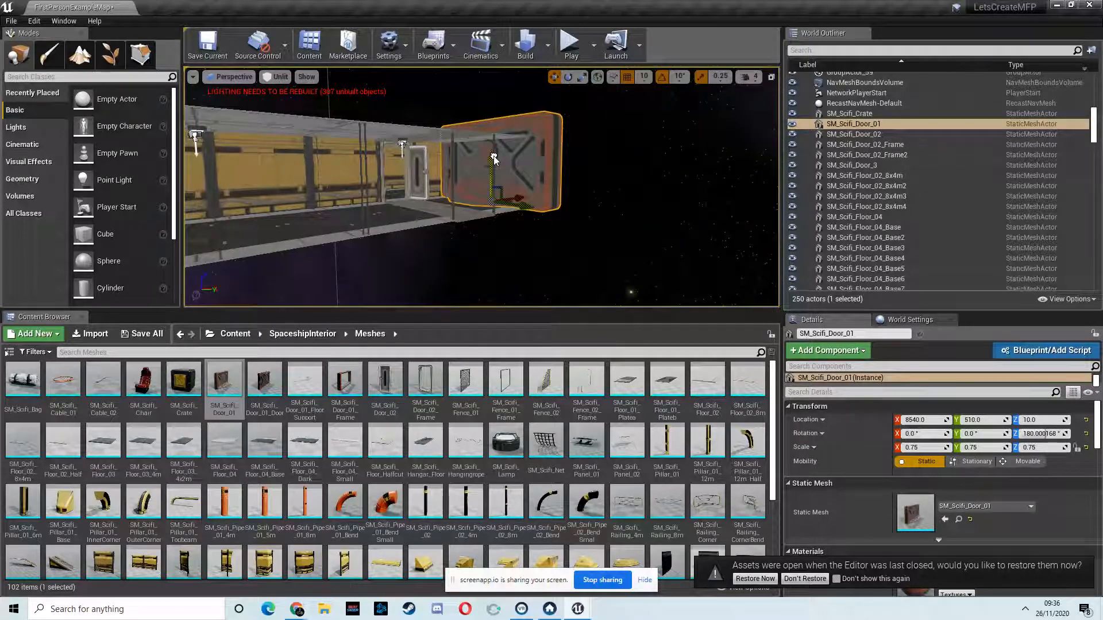
Step: Turn off snapping and scale SM_Scifi_Door_01 uniformly down to about 0.56
{"action": "scroll", "coordinate": [494, 159], "scroll_direction": "up", "scroll_amount": 10}
{"action": "right_click_drag", "start_coordinate": [546, 195], "coordinate": [581, 193]}
{"action": "key", "text": "s"}
{"action": "key", "text": "w"}
{"action": "key", "text": "d"}
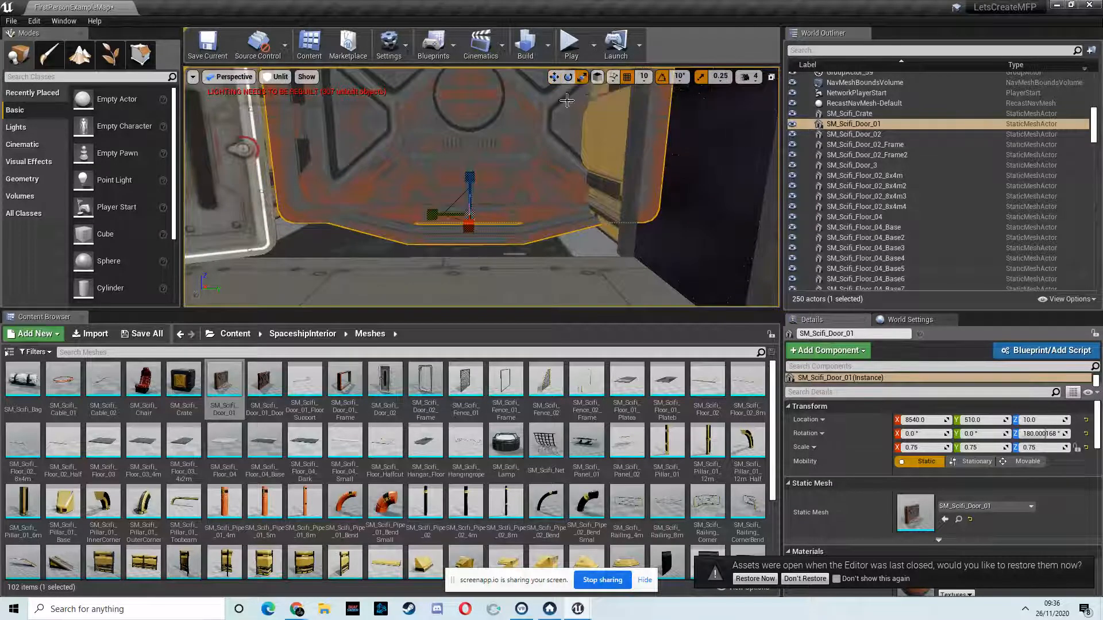
{"action": "left_click_drag", "start_coordinate": [470, 212], "coordinate": [477, 211]}
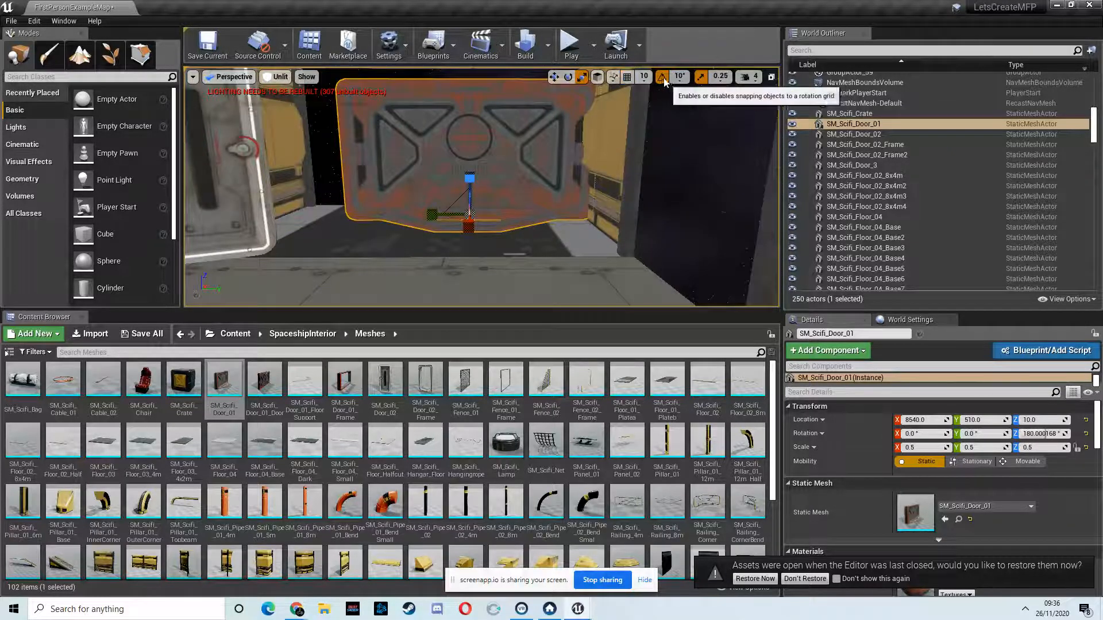
{"action": "left_click_drag", "start_coordinate": [469, 216], "coordinate": [473, 218]}
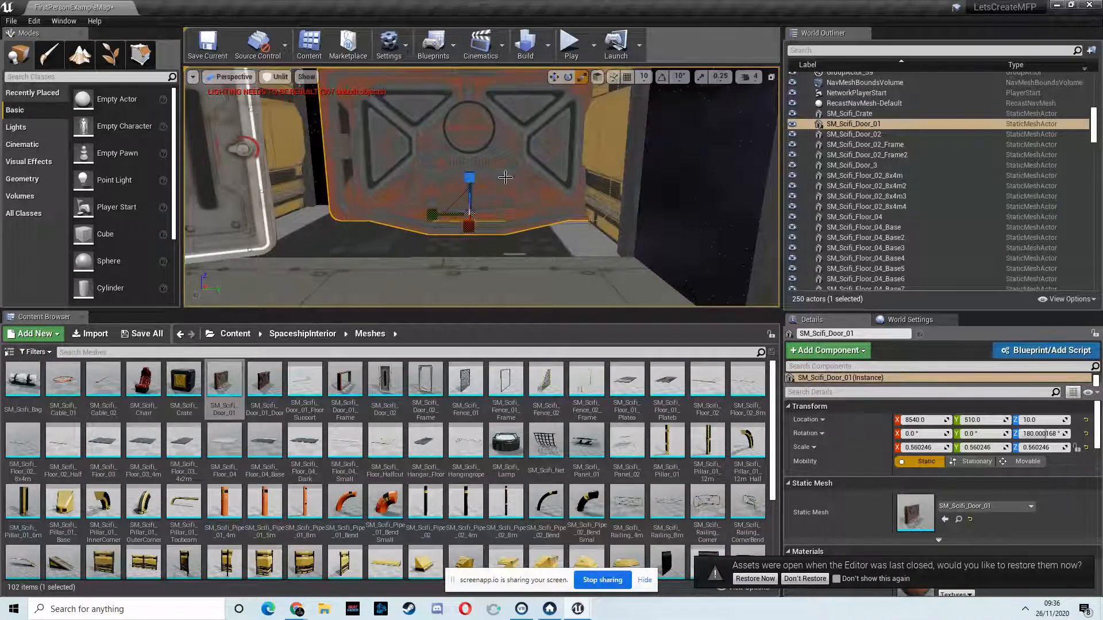
Step: Move SM_Scifi_Door_01 into the corridor's end opening at about X 8683, Y 415, and scale it to about 0.62
{"action": "left_click_drag", "start_coordinate": [513, 213], "coordinate": [480, 214]}
{"action": "right_click_drag", "start_coordinate": [481, 214], "coordinate": [481, 212]}
{"action": "left_click_drag", "start_coordinate": [481, 212], "coordinate": [518, 207]}
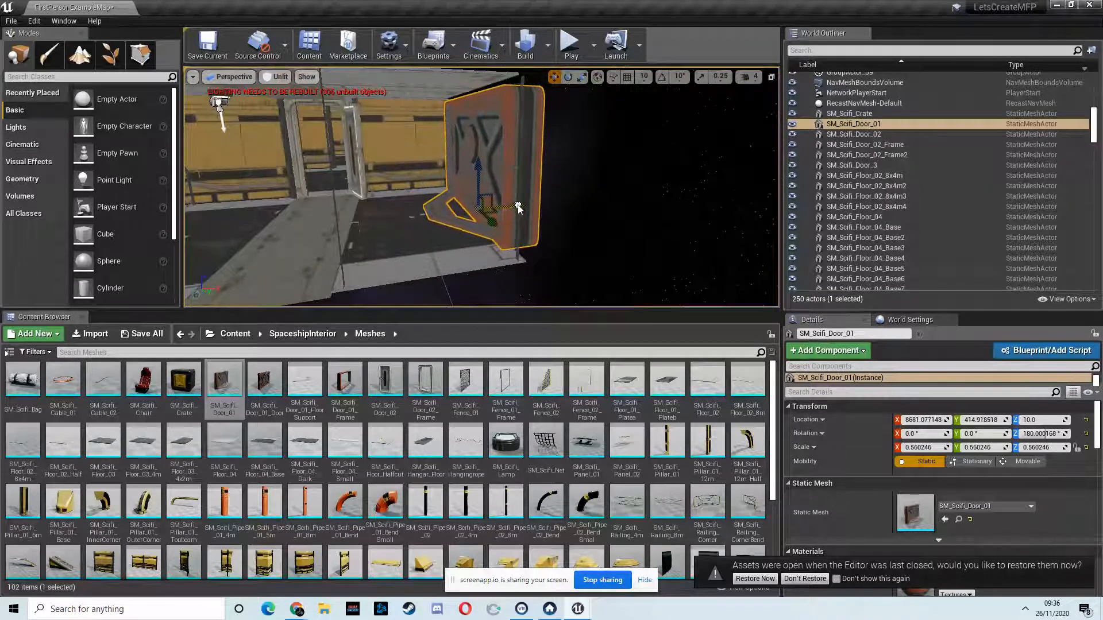
{"action": "right_click_drag", "start_coordinate": [505, 209], "coordinate": [622, 205]}
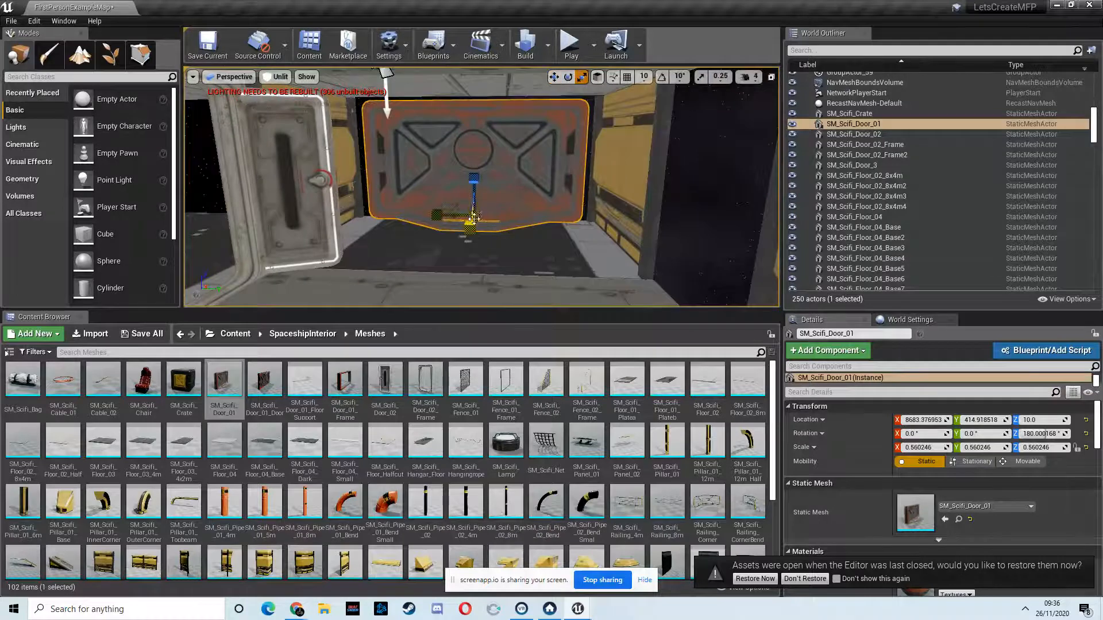
{"action": "left_click_drag", "start_coordinate": [476, 212], "coordinate": [476, 217]}
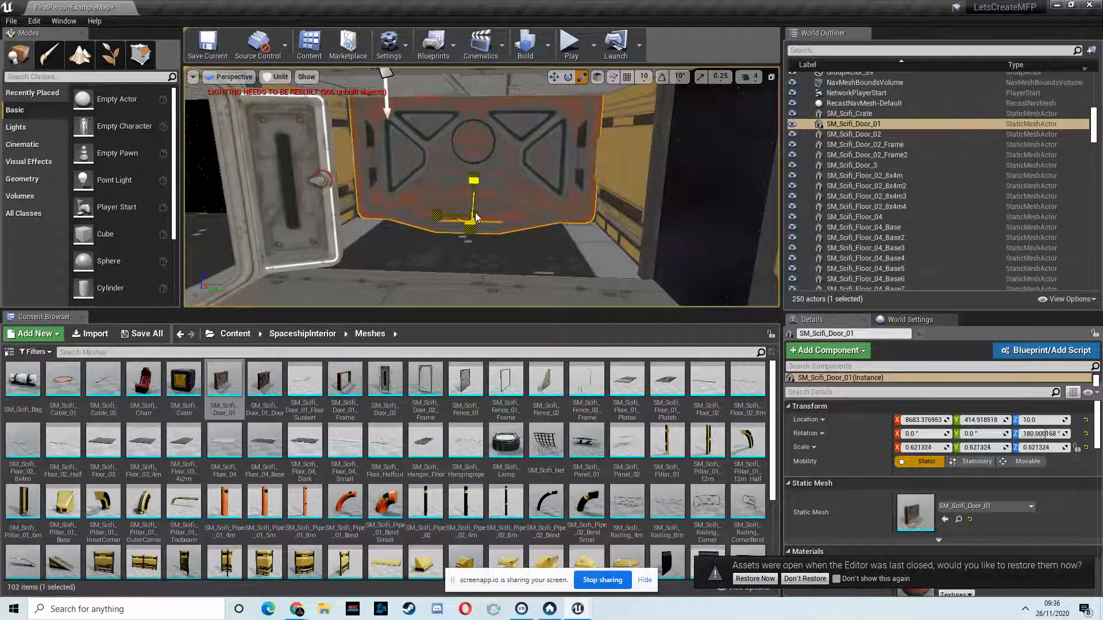
{"action": "right_click_drag", "start_coordinate": [476, 216], "coordinate": [367, 188]}
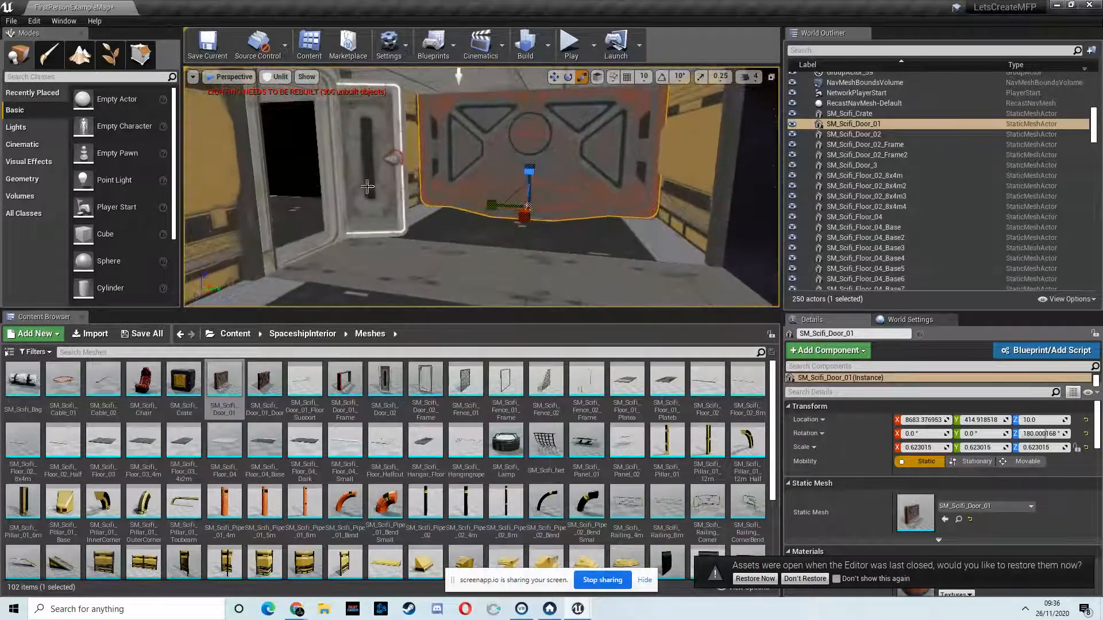
Step: Select the side door SM_Scifi_Door_3 with its frame SM_Scifi_Door_02_Frame2 and duplicate both across the corridor to about Y 584
{"action": "left_click", "coordinate": [333, 173]}
{"action": "left_click", "coordinate": [366, 173], "text": "ctrl"}
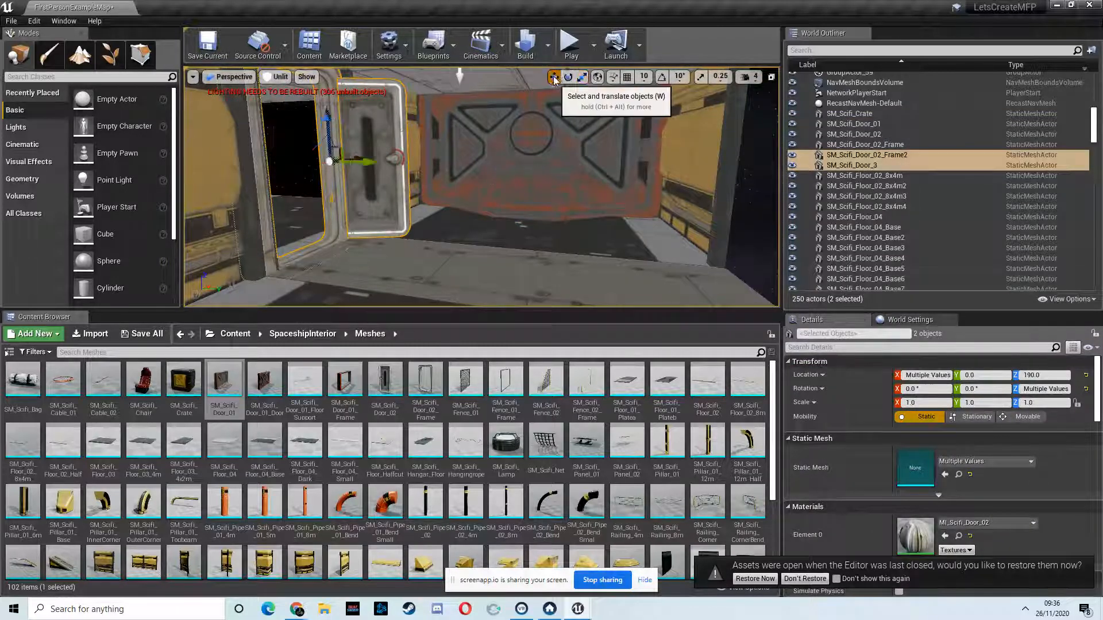
{"action": "left_click_drag", "start_coordinate": [367, 162], "coordinate": [764, 169], "text": "alt"}
{"action": "left_click_drag", "start_coordinate": [873, 201], "coordinate": [678, 204], "text": "alt"}
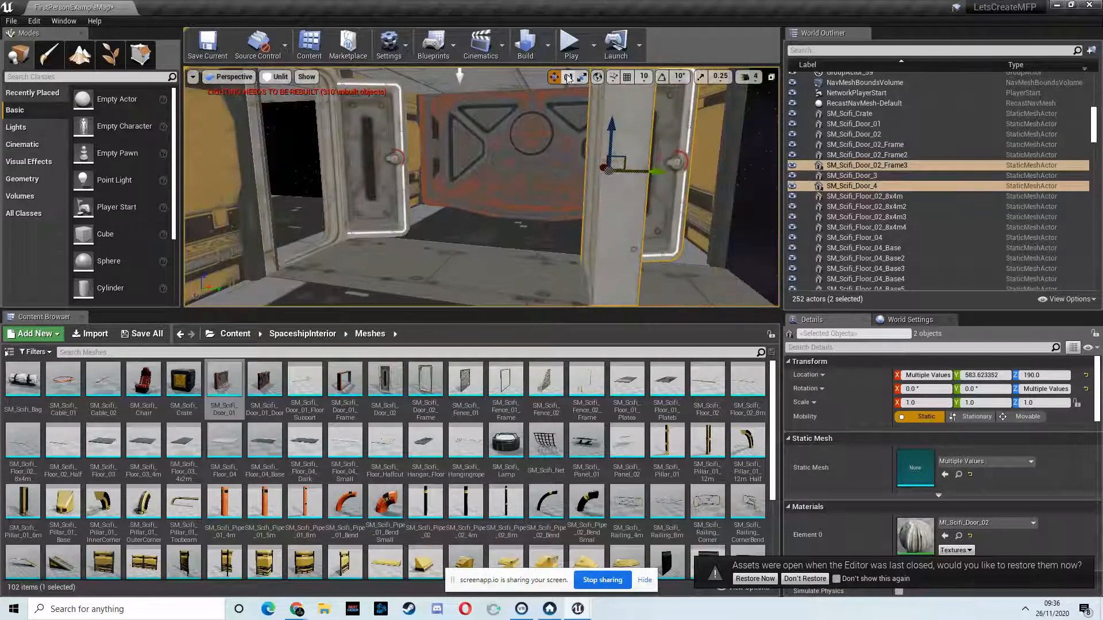
Step: Undo the first rotation of the copied door and frame, and rotate both with snapping on to face the opposite wall
{"action": "left_click_drag", "start_coordinate": [591, 177], "coordinate": [396, 199]}
{"action": "key", "text": "ctrl+z"}
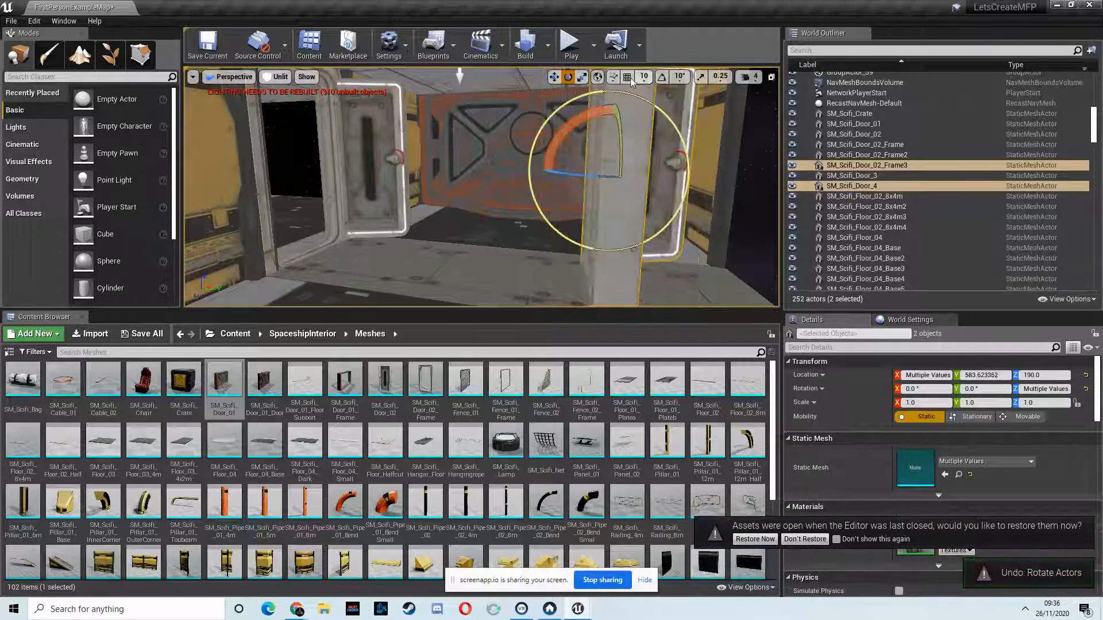
{"action": "left_click_drag", "start_coordinate": [596, 182], "coordinate": [256, 207]}
{"action": "right_click_drag", "start_coordinate": [606, 192], "coordinate": [578, 66]}
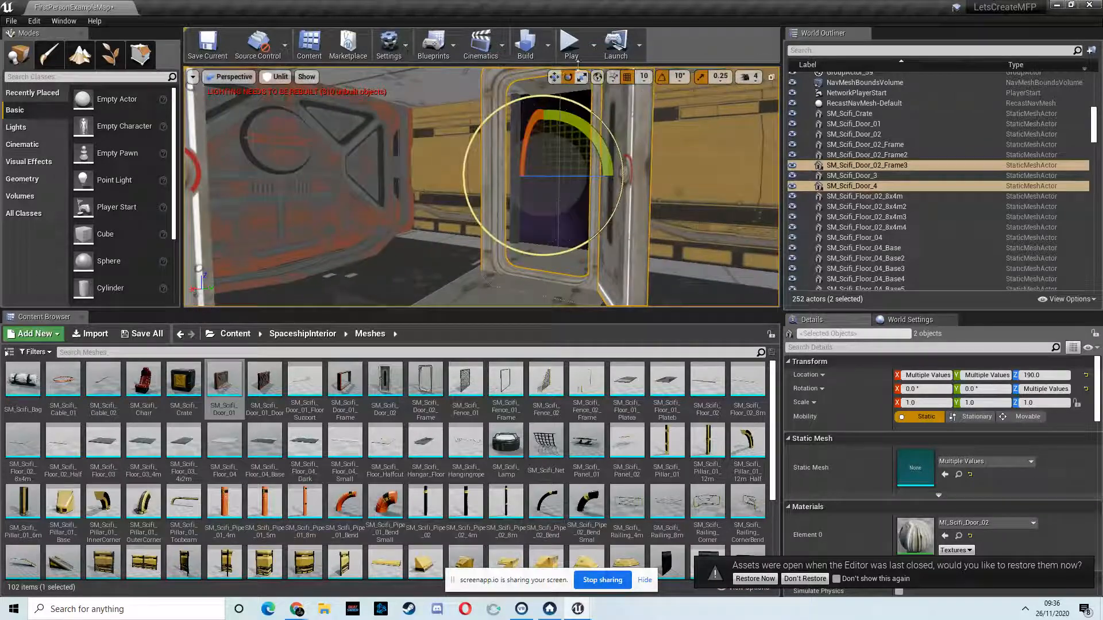
Step: Move the copied door and frame into the opposite corridor wall, in line with the doorway floor strip
{"action": "left_click", "coordinate": [554, 78]}
{"action": "right_click_drag", "start_coordinate": [502, 183], "coordinate": [457, 193]}
{"action": "left_click_drag", "start_coordinate": [573, 162], "coordinate": [684, 159]}
{"action": "right_click_drag", "start_coordinate": [684, 159], "coordinate": [768, 185]}
{"action": "left_click_drag", "start_coordinate": [419, 177], "coordinate": [405, 177]}
Step: Rotate the copied door panel SM_Scifi_Door_4 to 180° about the Z axis
{"action": "left_click", "coordinate": [520, 165]}
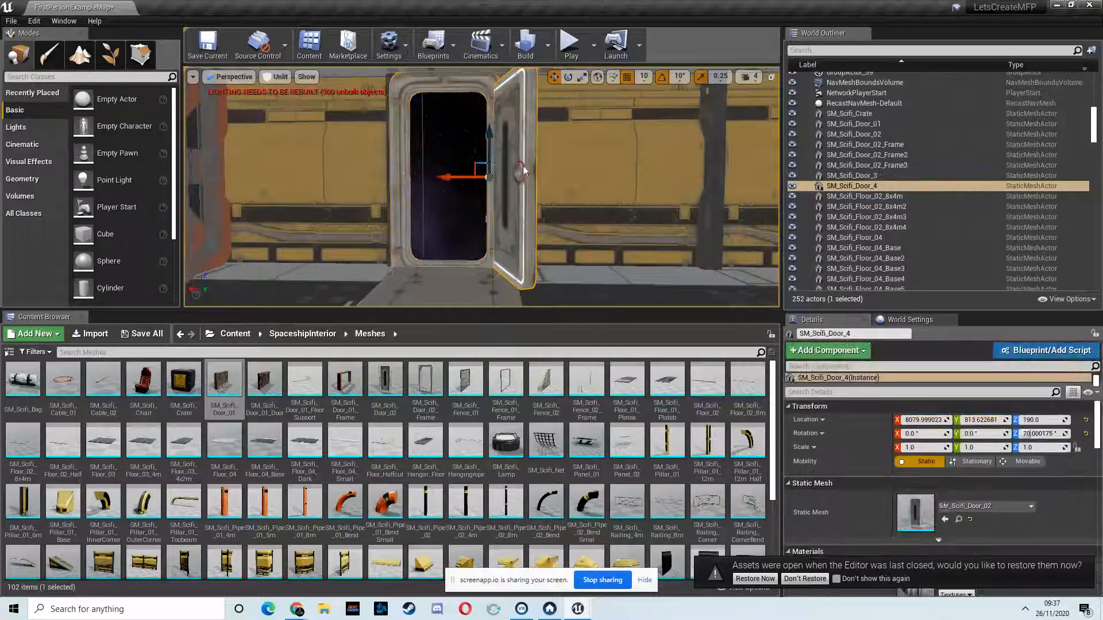
{"action": "left_click", "coordinate": [569, 77]}
{"action": "left_click_drag", "start_coordinate": [520, 172], "coordinate": [331, 195]}
{"action": "right_click_drag", "start_coordinate": [579, 183], "coordinate": [1035, 190]}
Step: Place an SM_Scifi_Wall_01_4m piece on the side room's open side at X 800, Y -360, rotated -90° about Z, and duplicate it along Y
{"action": "key", "text": "w"}
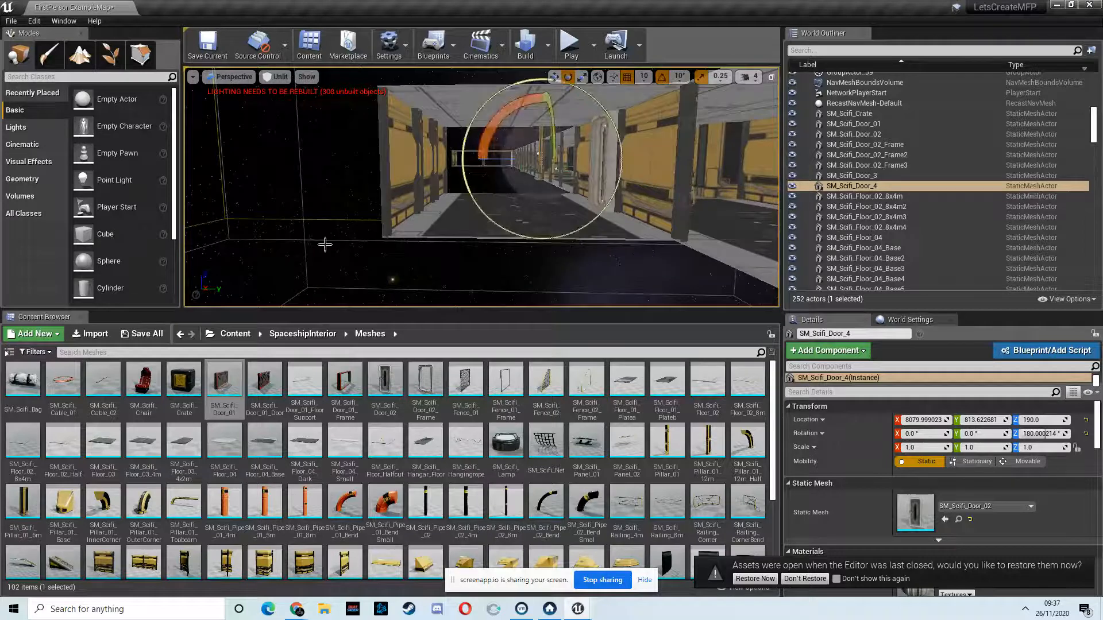
{"action": "left_click_drag", "start_coordinate": [119, 572], "coordinate": [449, 239]}
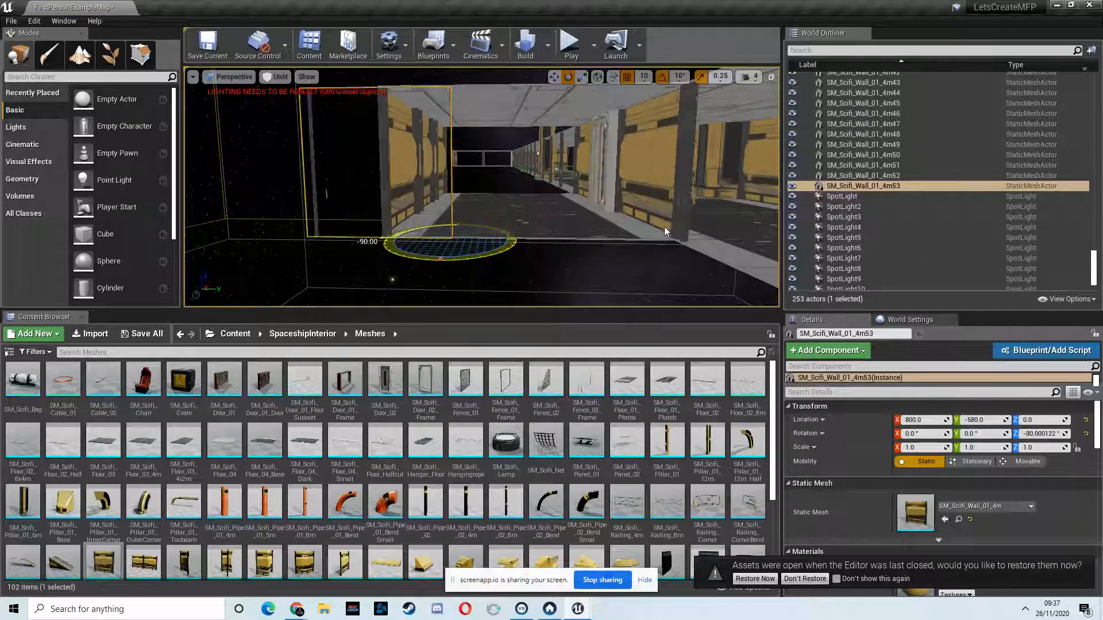
{"action": "left_click_drag", "start_coordinate": [664, 226], "coordinate": [667, 225]}
{"action": "left_click", "coordinate": [555, 78]}
{"action": "right_click_drag", "start_coordinate": [508, 153], "coordinate": [561, 189]}
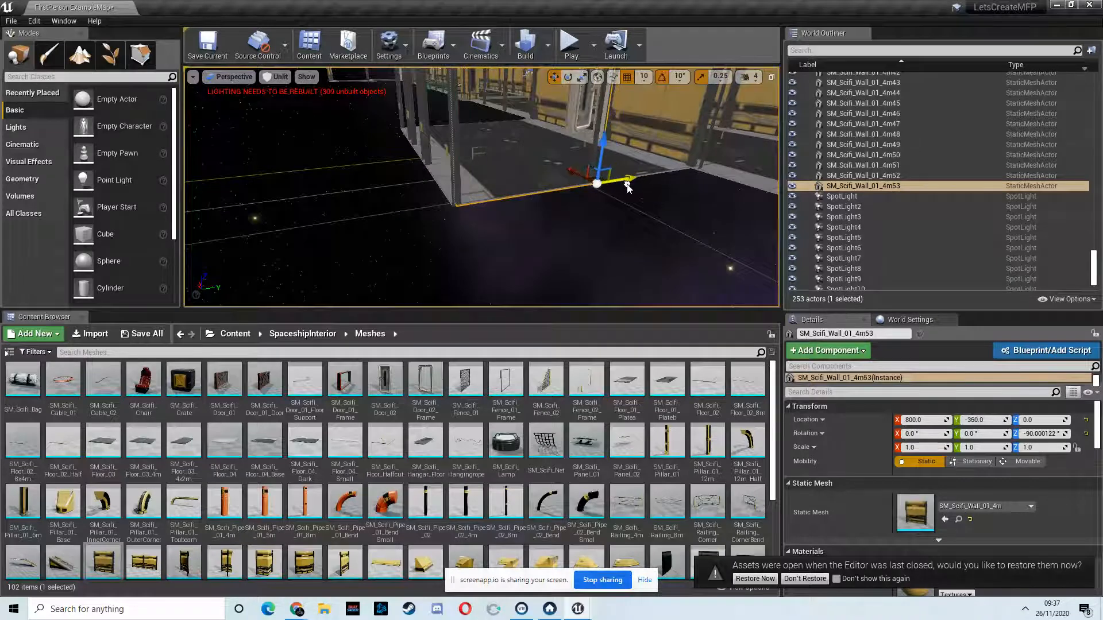
{"action": "left_click_drag", "start_coordinate": [631, 177], "coordinate": [640, 183], "text": "alt"}
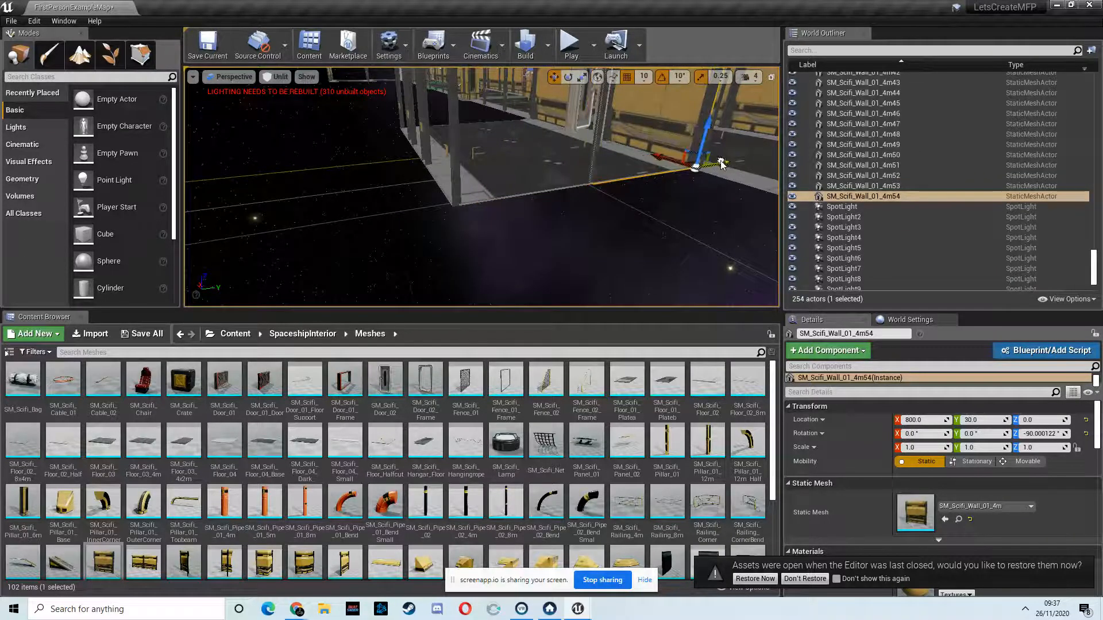
{"action": "right_click_drag", "start_coordinate": [611, 175], "coordinate": [854, 151]}
Step: Select both new wall pieces and duplicate them into the side room at X 1220
{"action": "left_click", "coordinate": [592, 173]}
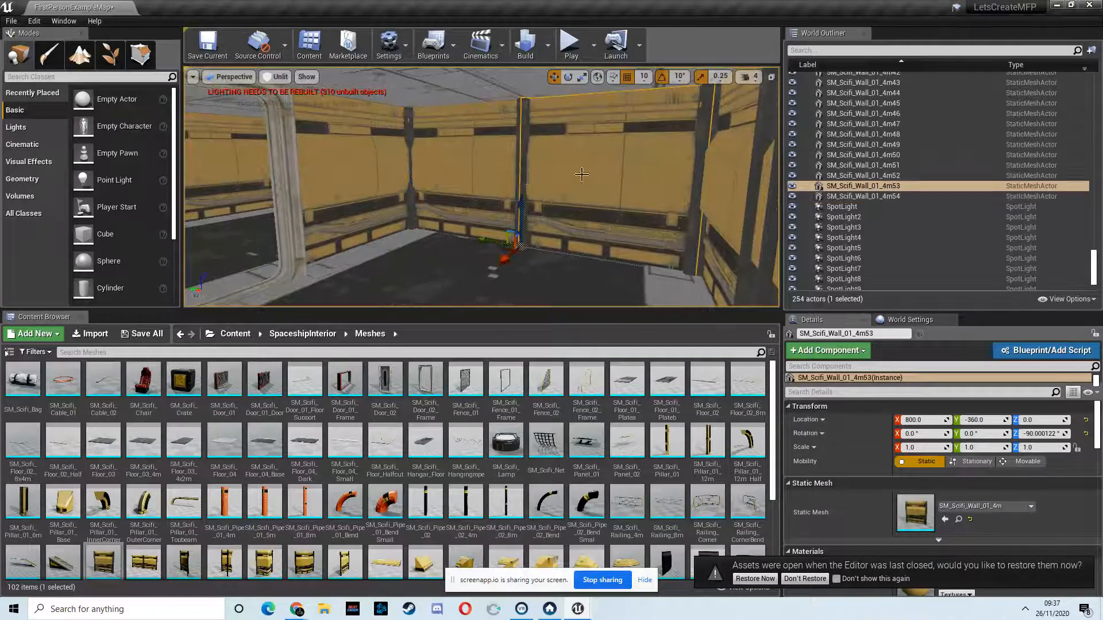
{"action": "left_click", "coordinate": [489, 172], "text": "ctrl"}
{"action": "left_click_drag", "start_coordinate": [374, 242], "coordinate": [232, 298], "text": "alt"}
{"action": "right_click_drag", "start_coordinate": [317, 262], "coordinate": [301, 253]}
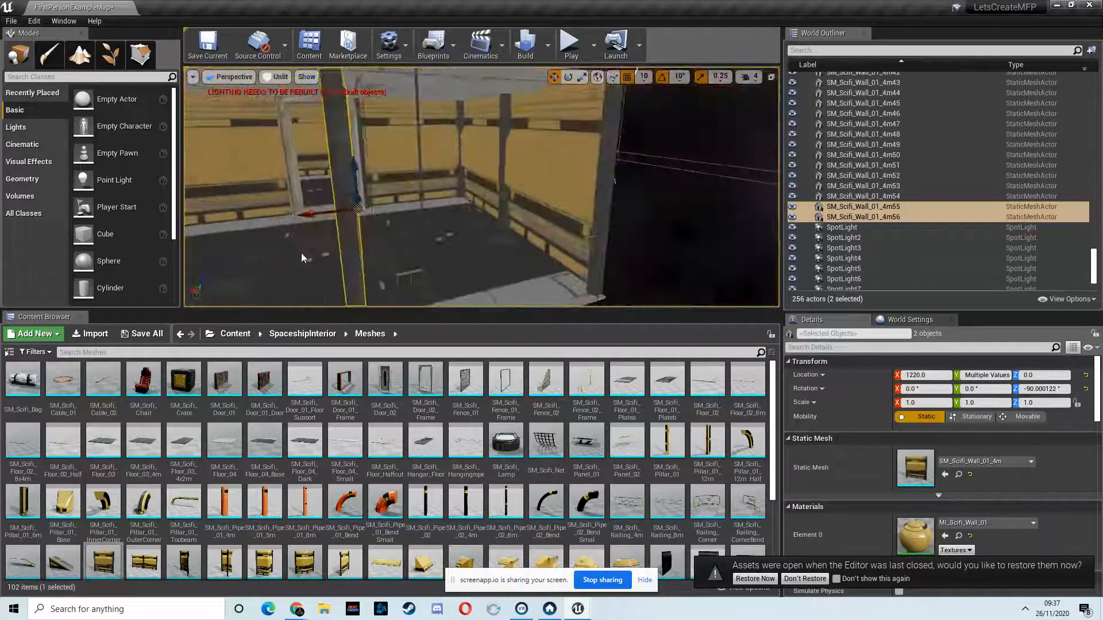
Step: Rotate the two copied wall pieces to 90° about the Z axis so they face the opposite way
{"action": "left_click", "coordinate": [563, 82]}
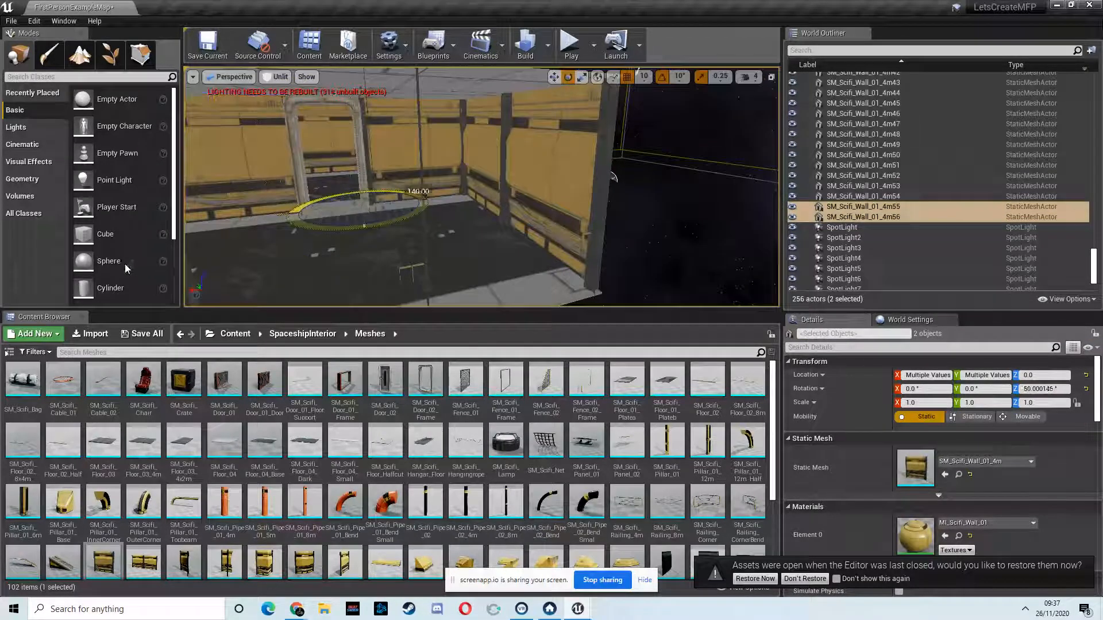
{"action": "left_click_drag", "start_coordinate": [71, 272], "coordinate": [67, 273]}
{"action": "left_click", "coordinate": [553, 80]}
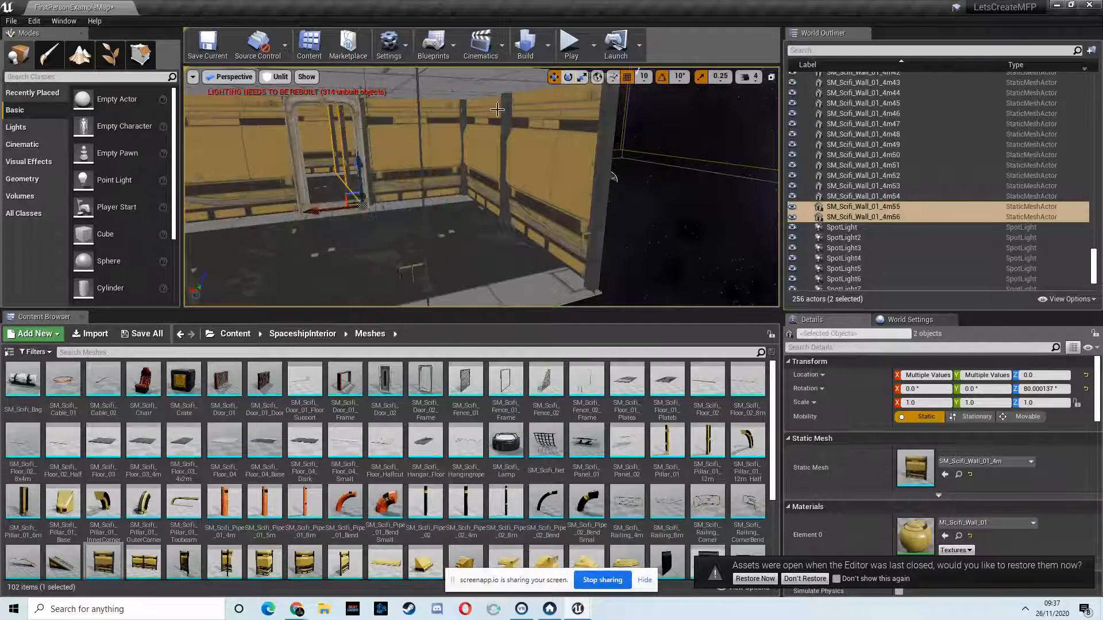
{"action": "right_click_drag", "start_coordinate": [339, 227], "coordinate": [561, 71]}
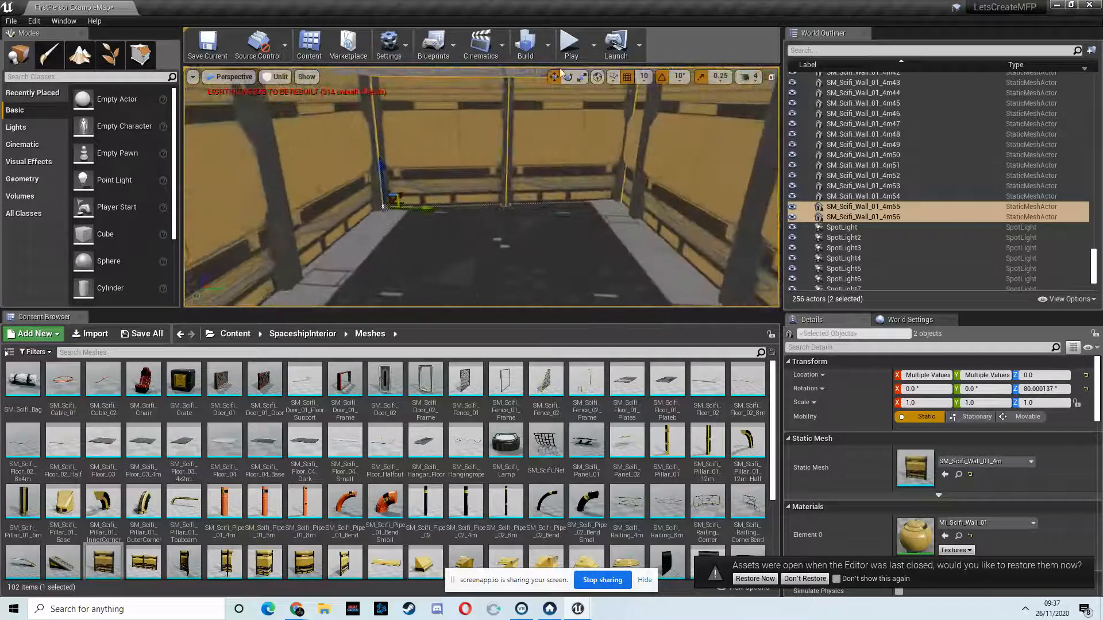
{"action": "left_click", "coordinate": [568, 77]}
{"action": "left_click_drag", "start_coordinate": [432, 229], "coordinate": [419, 233]}
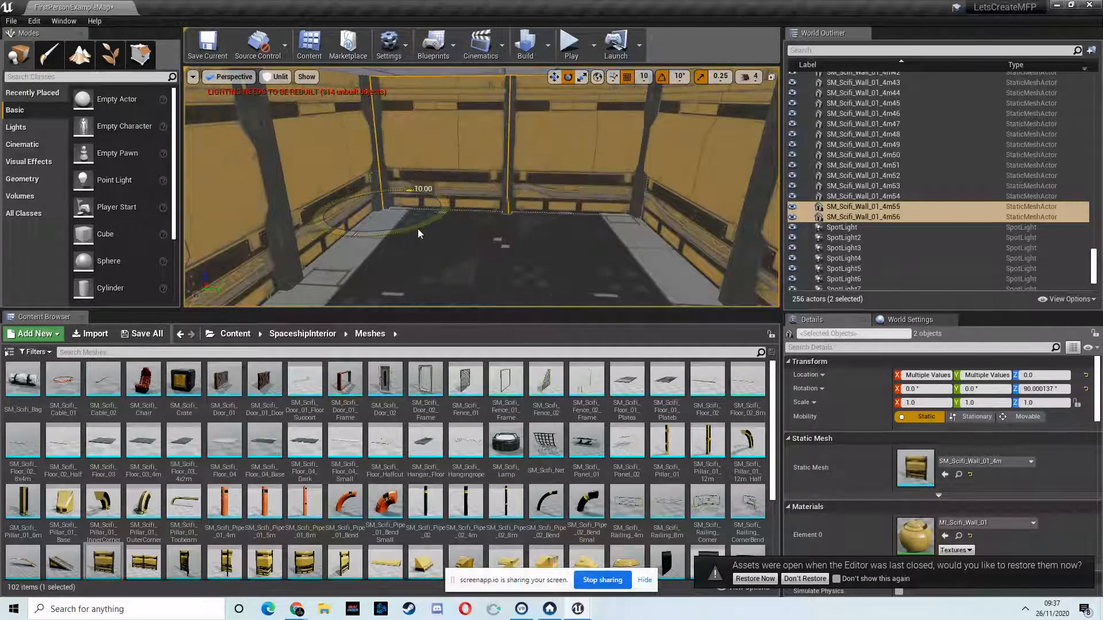
Step: Move the two rotated wall pieces onto the floor edge at the side room's opposite open side
{"action": "left_click", "coordinate": [553, 77]}
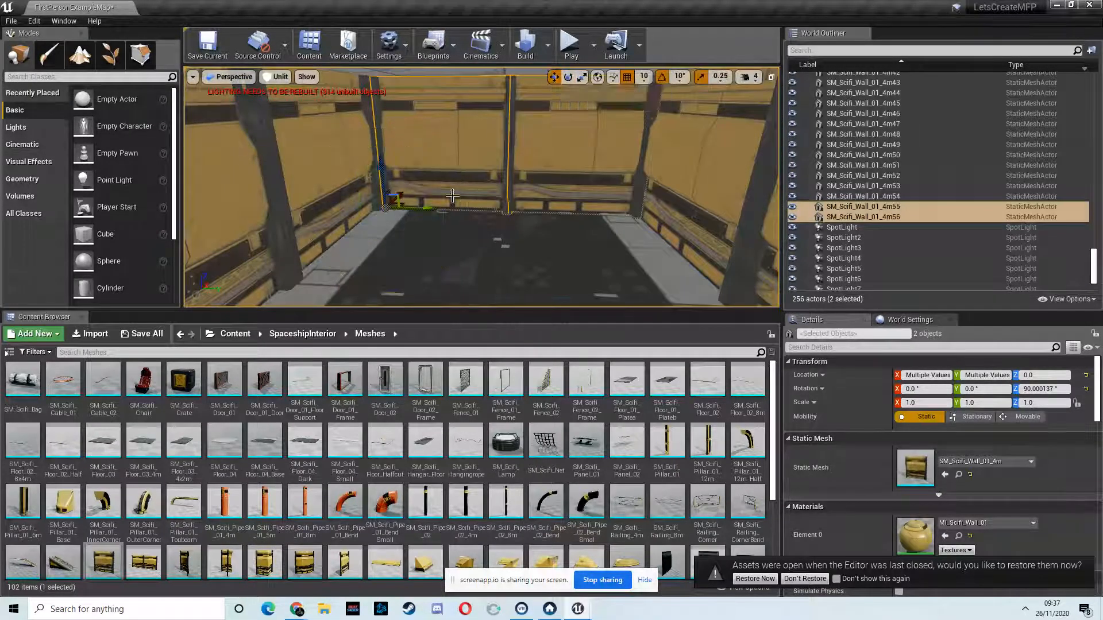
{"action": "left_click_drag", "start_coordinate": [406, 208], "coordinate": [231, 208]}
{"action": "mouse_move", "coordinate": [230, 197]}
{"action": "right_mouse_down"}
{"action": "mouse_move", "coordinate": [333, 213]}
{"action": "mouse_move", "coordinate": [230, 197]}
{"action": "right_mouse_up"}
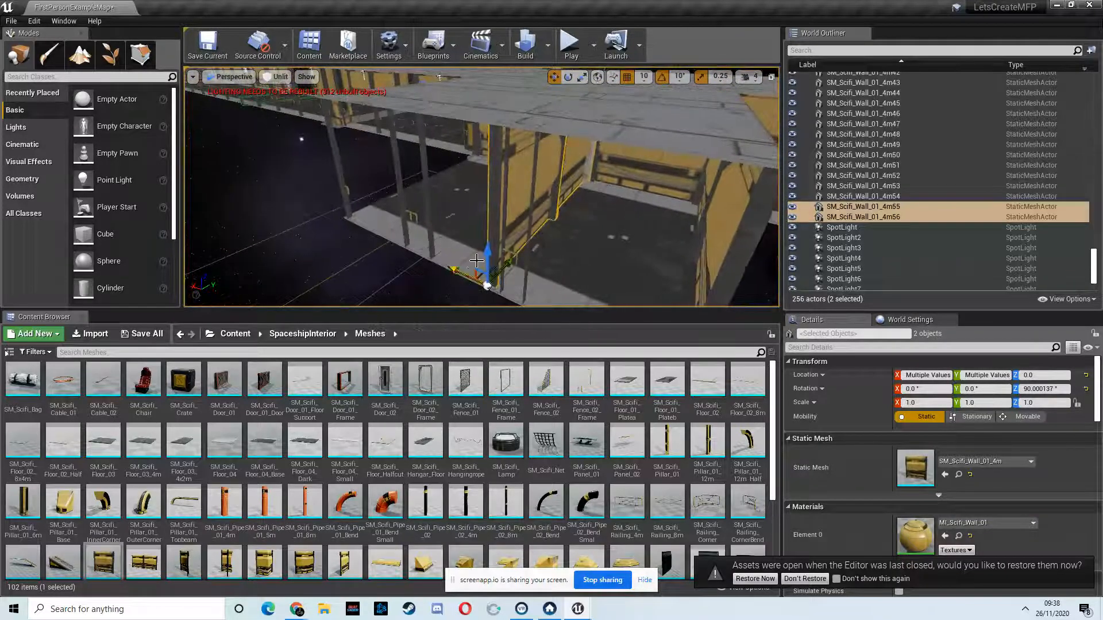
{"action": "left_click_drag", "start_coordinate": [513, 263], "coordinate": [321, 230]}
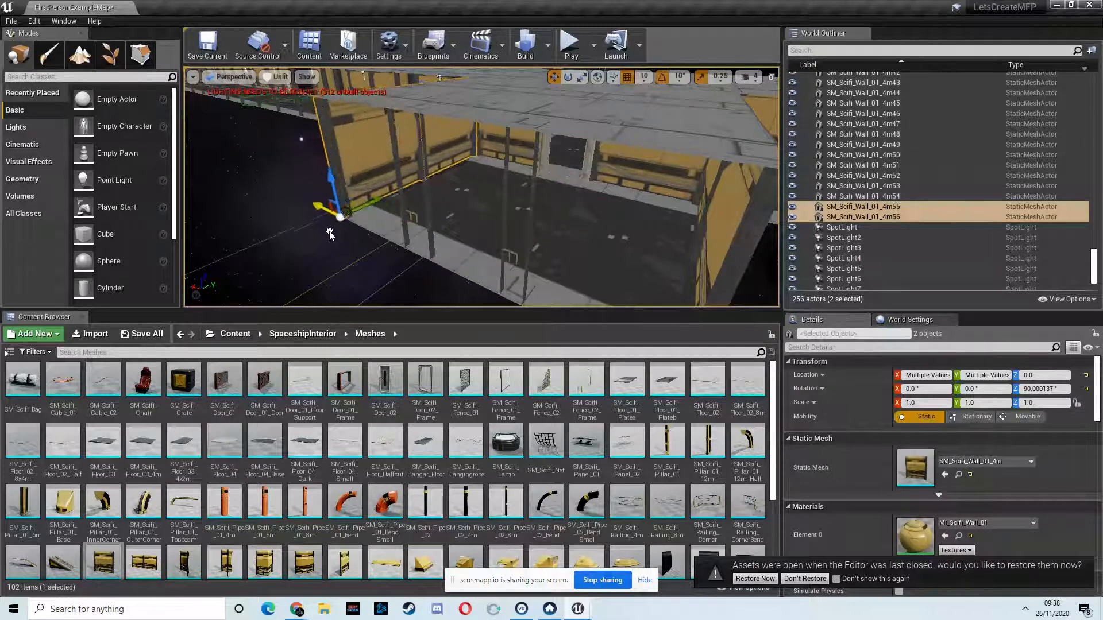
Step: Play-test the level, walk down the corridor to inspect the side room, and end the session
{"action": "key", "text": "w"}
{"action": "right_click_drag", "start_coordinate": [471, 228], "coordinate": [546, 188]}
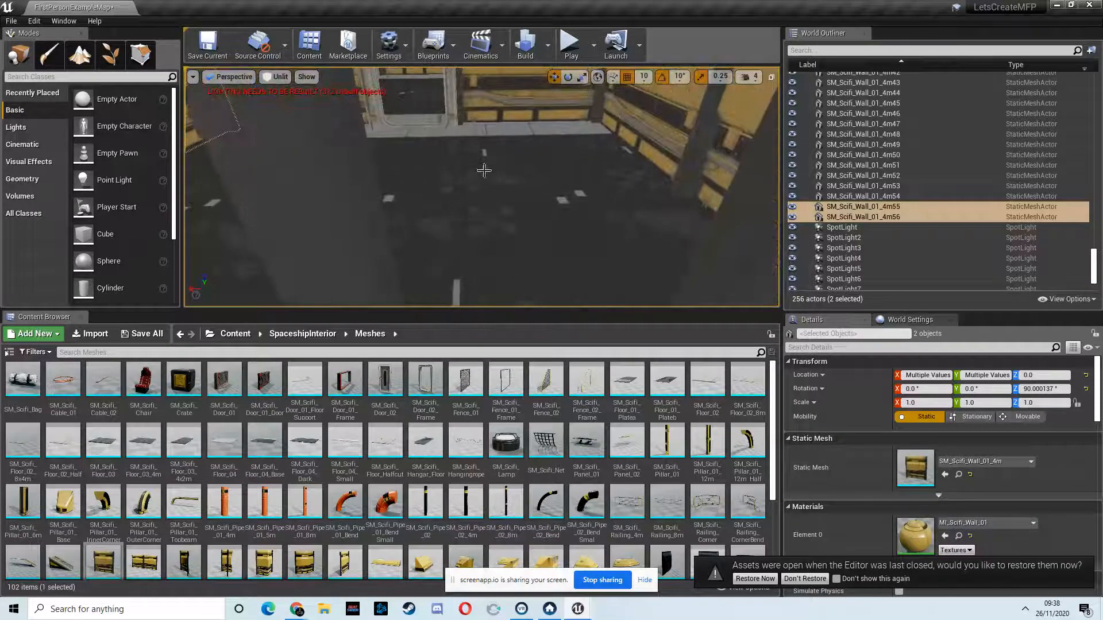
{"action": "left_click", "coordinate": [476, 169], "text": "ctrl"}
{"action": "left_click", "coordinate": [568, 46]}
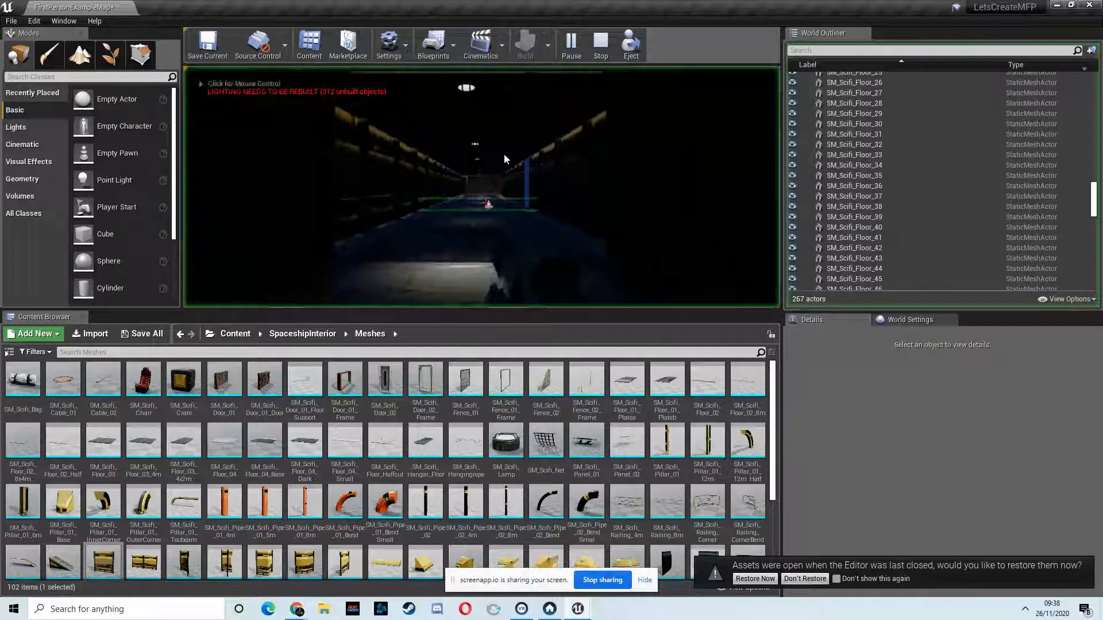
{"action": "key", "text": "w"}
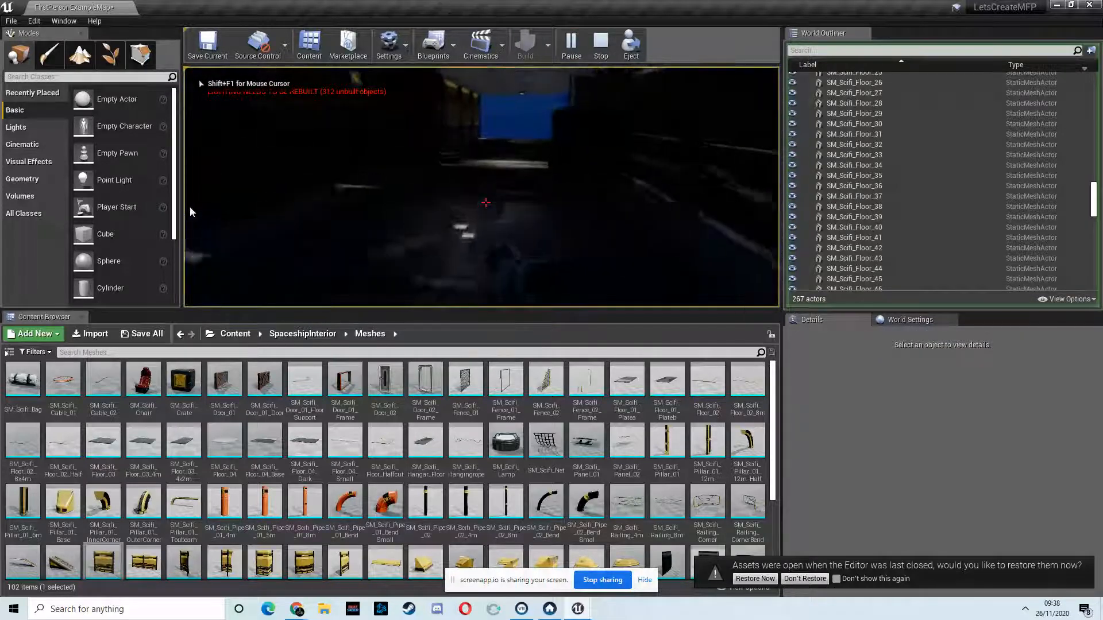
{"action": "key", "text": "w"}
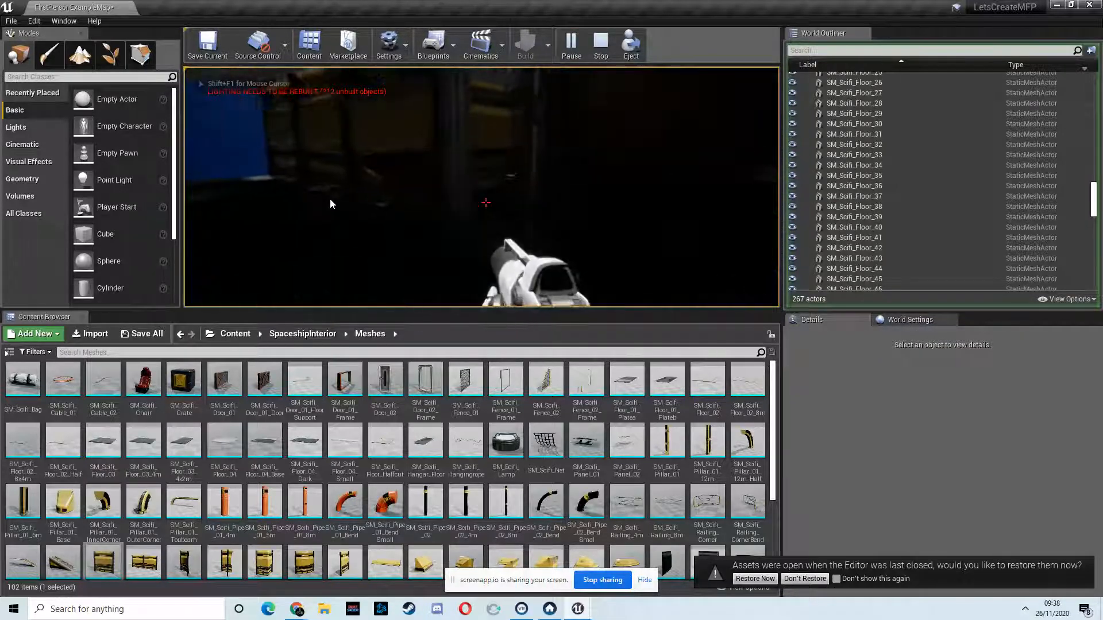
{"action": "key", "text": "w"}
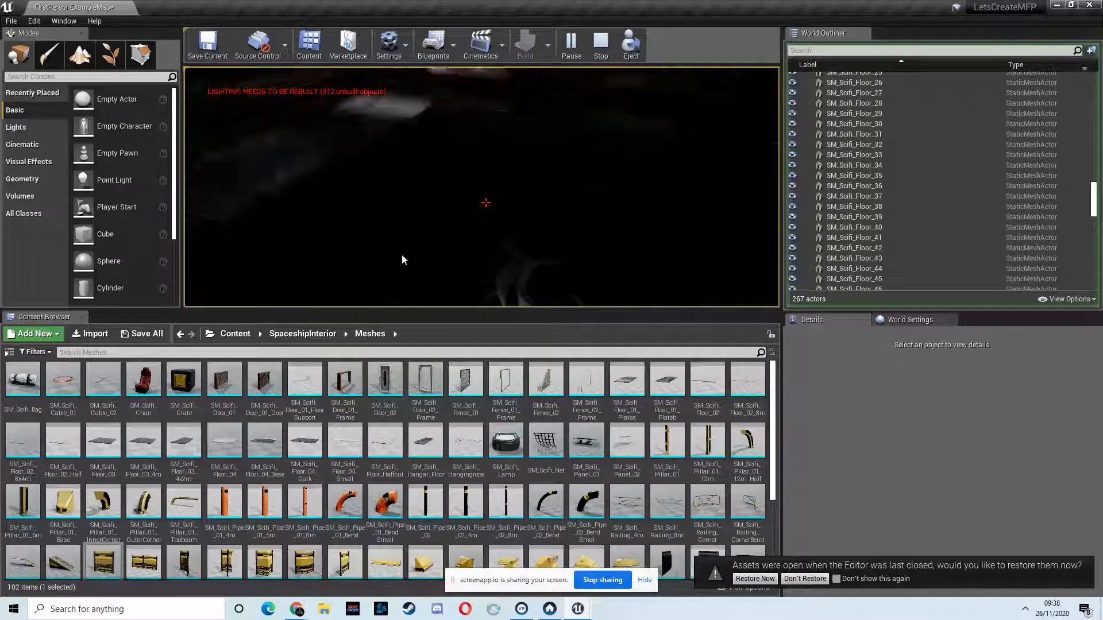
{"action": "key", "text": "Escape"}
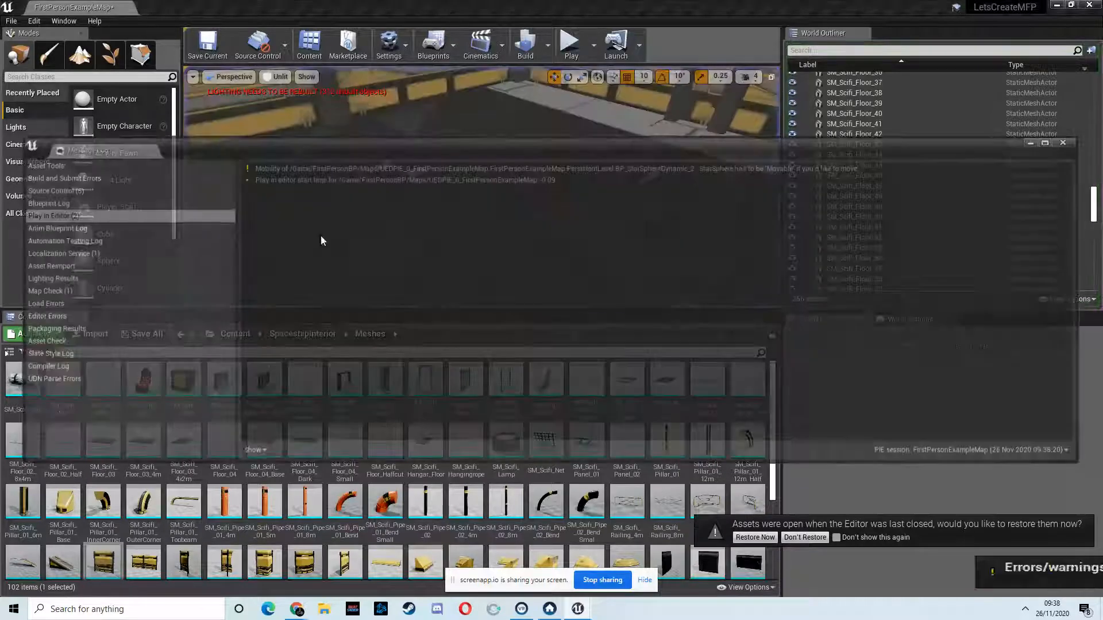
{"action": "left_click", "coordinate": [1067, 142]}
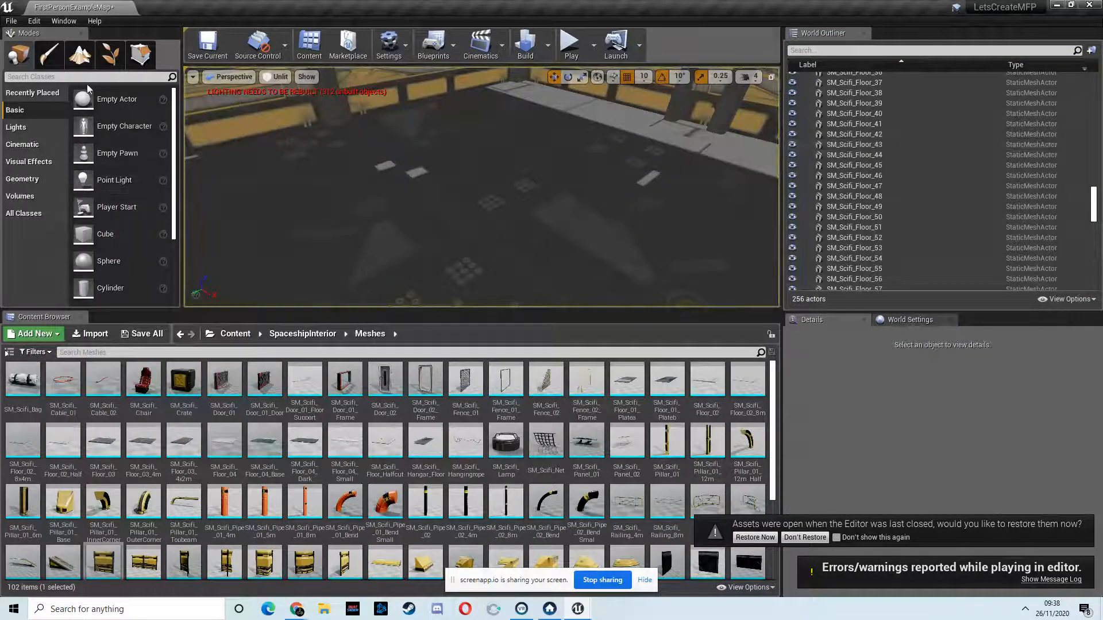
Step: Add a Point Light to the side room, raise it to Z 120, and set its intensity to 50 cd
{"action": "type", "text": "light"}
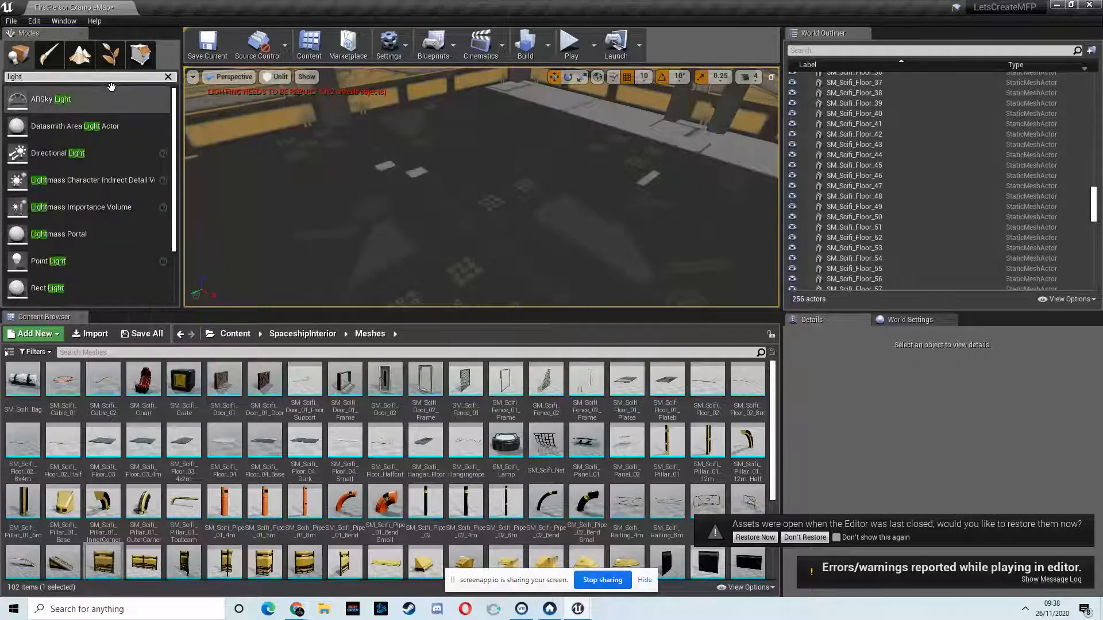
{"action": "left_click_drag", "start_coordinate": [49, 260], "coordinate": [440, 170]}
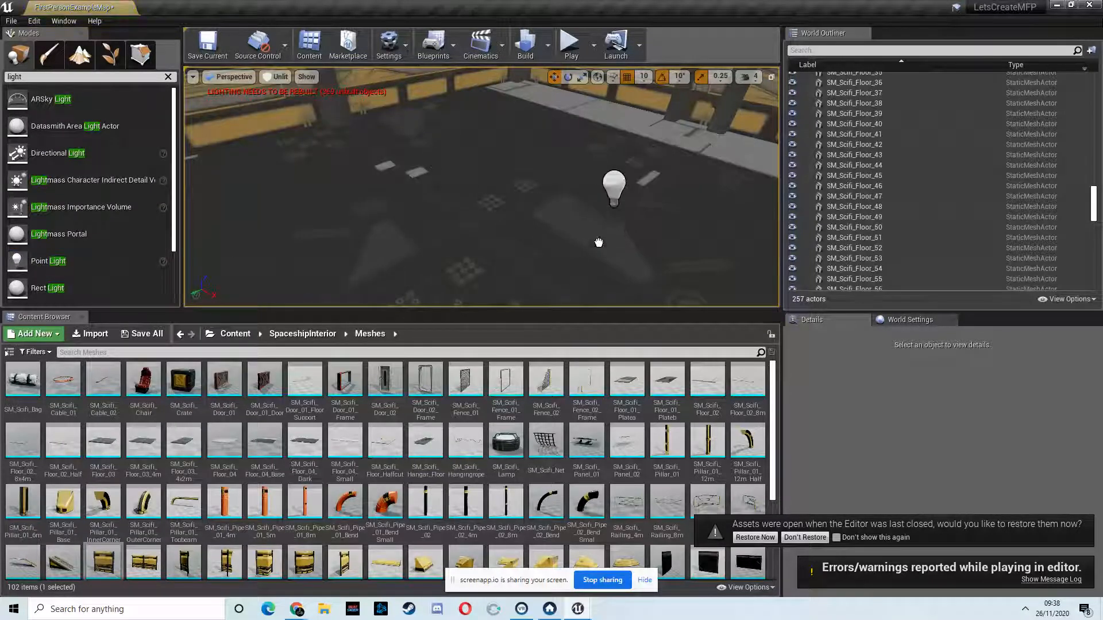
{"action": "left_click_drag", "start_coordinate": [598, 243], "coordinate": [600, 244]}
{"action": "right_click_drag", "start_coordinate": [620, 160], "coordinate": [672, 199]}
{"action": "left_click_drag", "start_coordinate": [528, 85], "coordinate": [473, 192]}
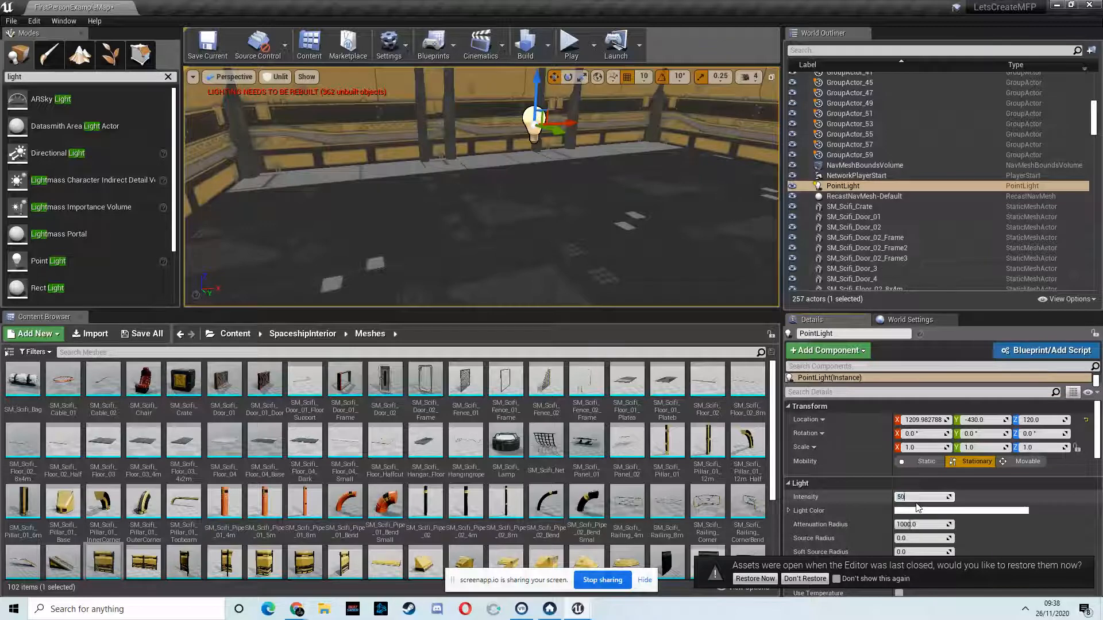
Step: Examine the side room's lighting in Lit view and in a play-test, and return the viewport to Unlit
{"action": "left_click", "coordinate": [277, 77]}
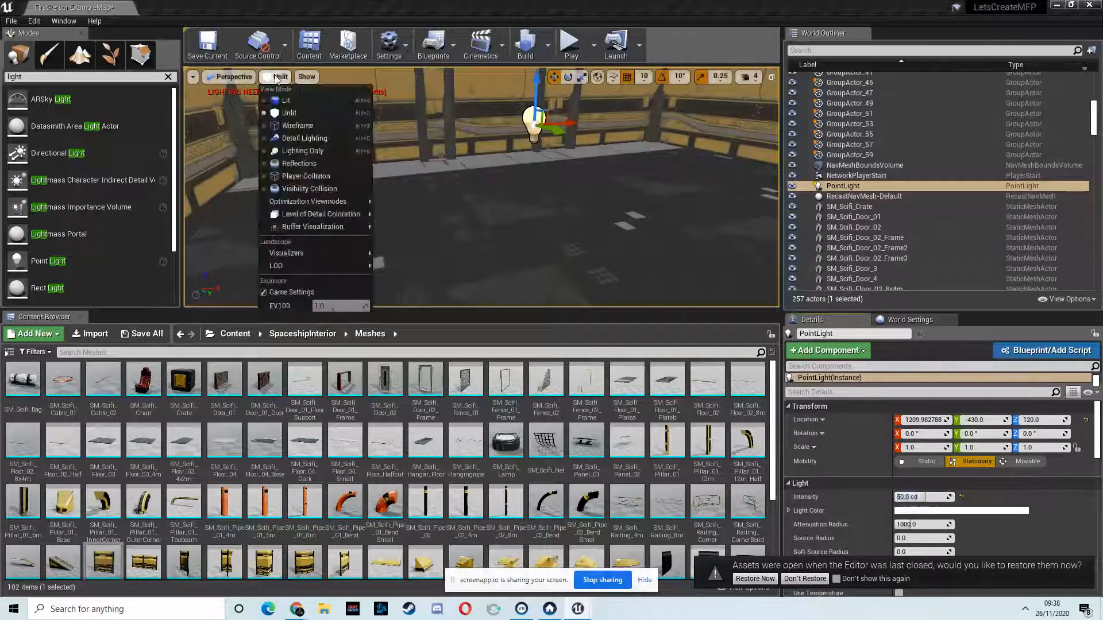
{"action": "left_click", "coordinate": [278, 100]}
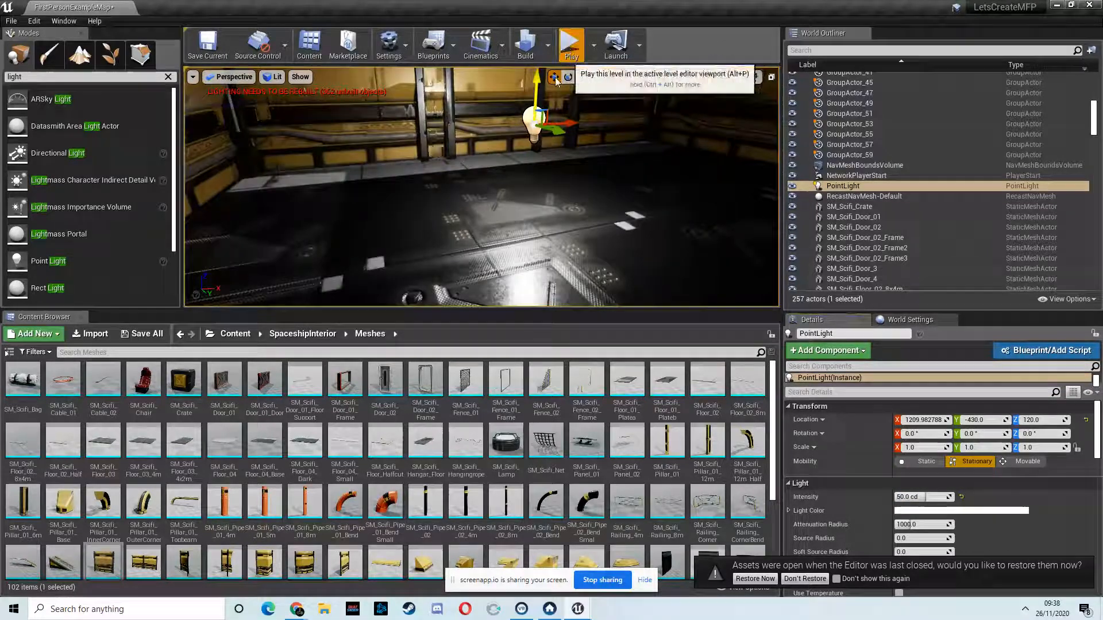
{"action": "left_click", "coordinate": [570, 44]}
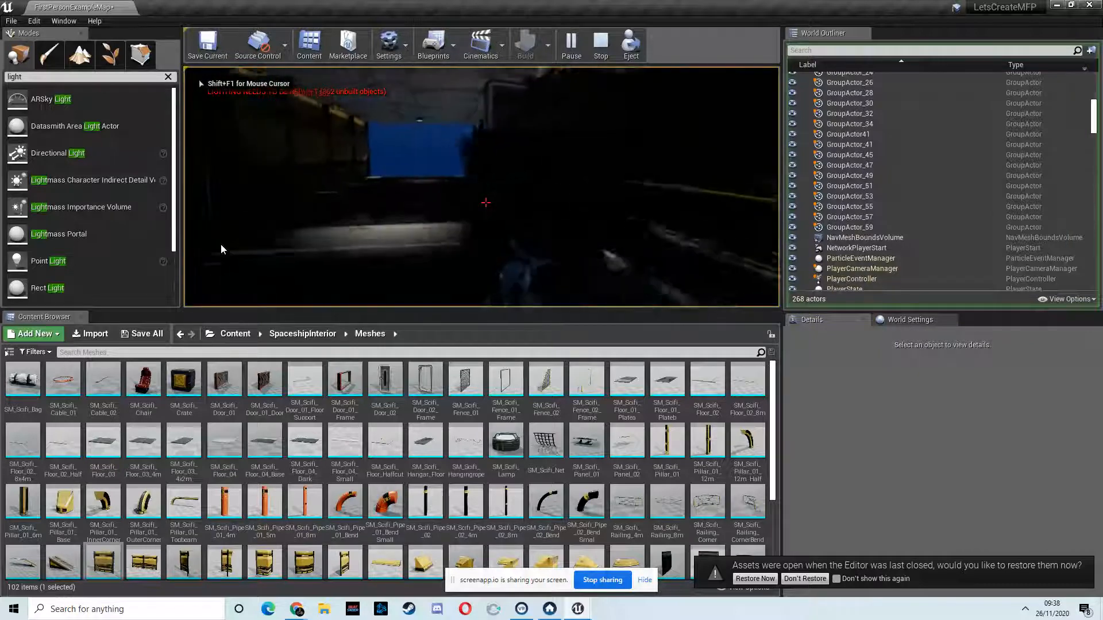
{"action": "key", "text": "w"}
{"action": "key", "text": "w"}
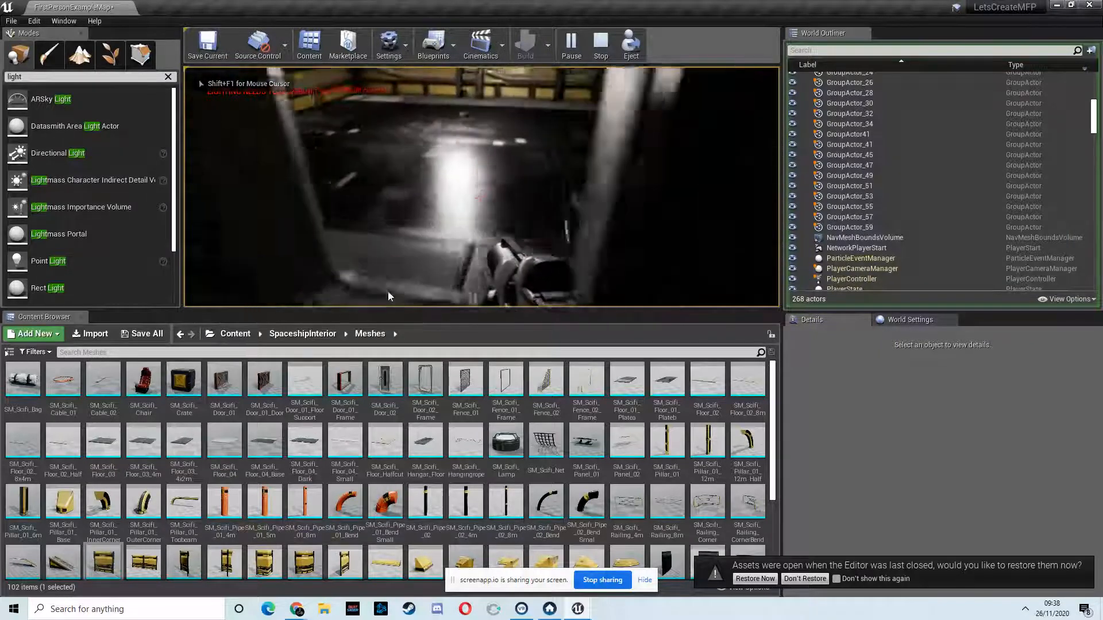
{"action": "key", "text": "w"}
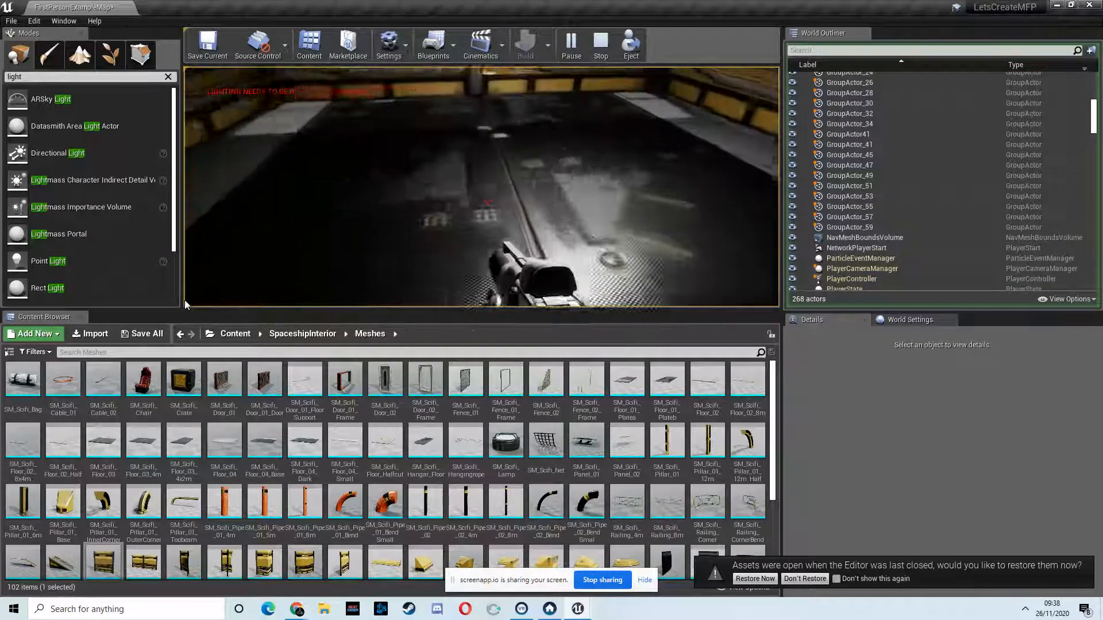
{"action": "key", "text": "Escape"}
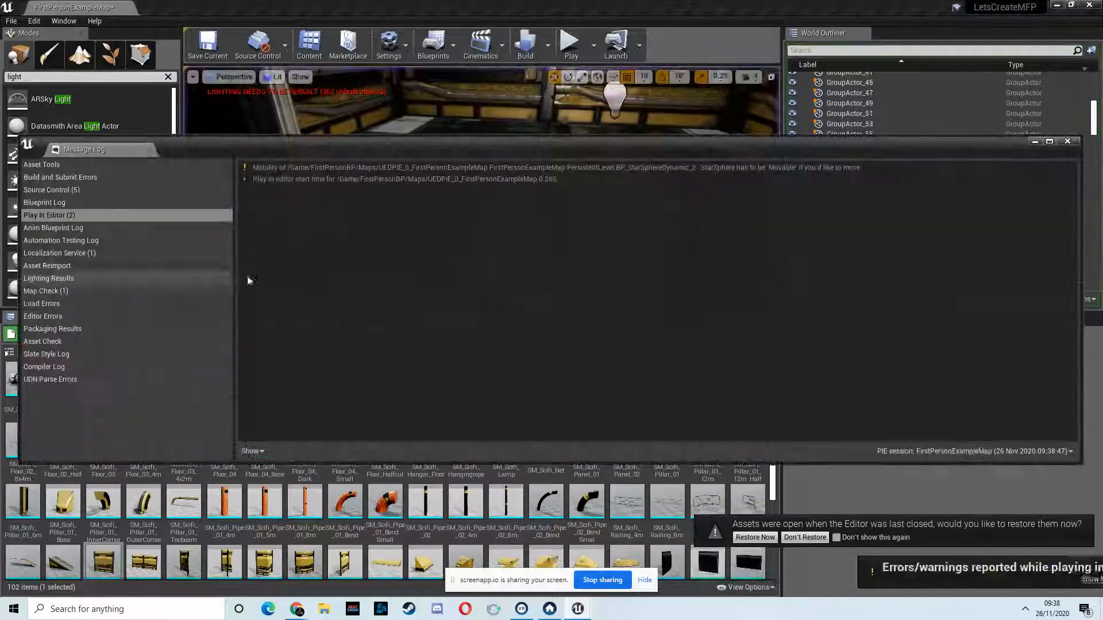
{"action": "left_click", "coordinate": [1067, 142]}
{"action": "left_click", "coordinate": [274, 77]}
{"action": "left_click", "coordinate": [284, 113]}
Step: Try to move the grouped ceiling and floor pieces of the side room, undo the move, and clear the selection
{"action": "right_click_drag", "start_coordinate": [514, 186], "coordinate": [380, 184]}
{"action": "key", "text": "s"}
{"action": "key", "text": "w"}
{"action": "key", "text": "s"}
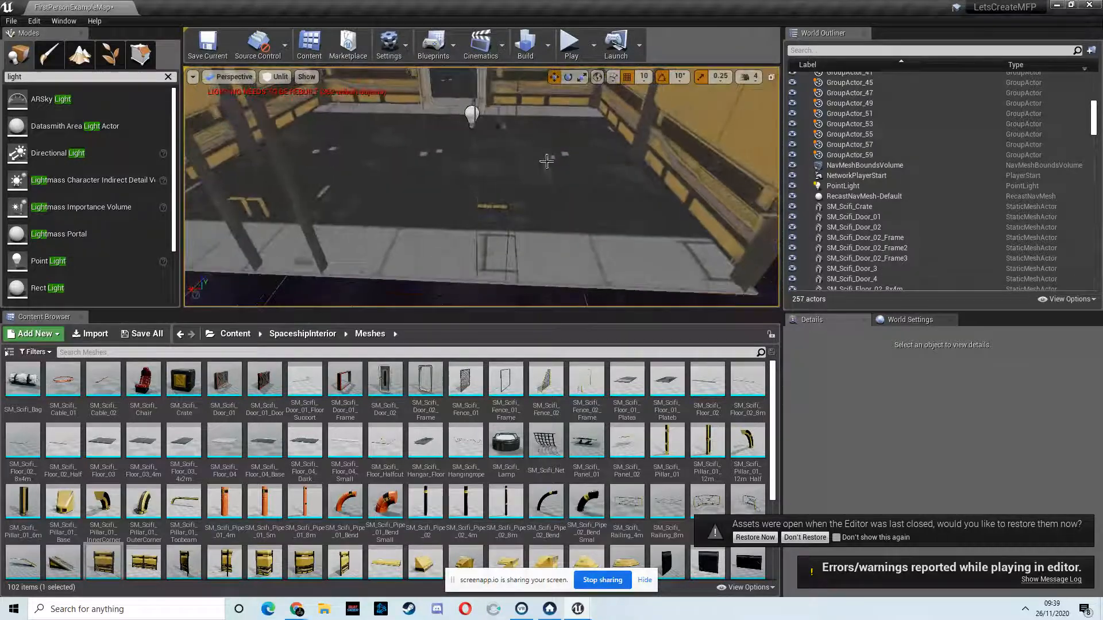
{"action": "left_click", "coordinate": [547, 163]}
{"action": "key", "text": "w"}
{"action": "right_click_drag", "start_coordinate": [418, 194], "coordinate": [439, 167]}
{"action": "left_click", "coordinate": [319, 211]}
{"action": "right_click_drag", "start_coordinate": [332, 205], "coordinate": [202, 221]}
{"action": "key", "text": "w"}
{"action": "key", "text": "s"}
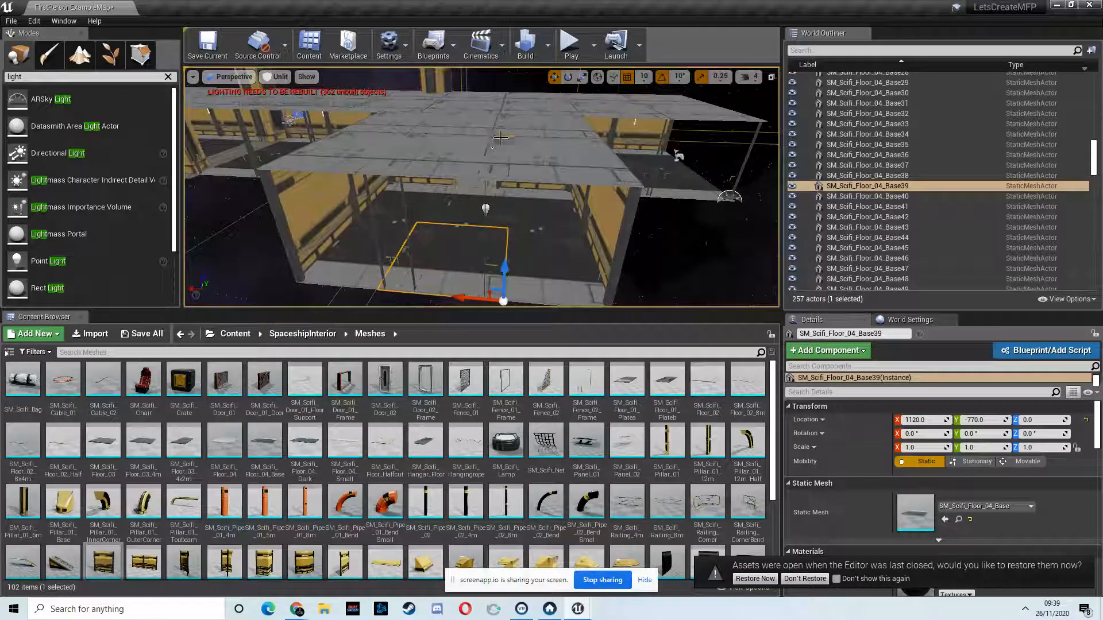
{"action": "left_click", "coordinate": [500, 137]}
{"action": "right_click_drag", "start_coordinate": [598, 184], "coordinate": [612, 184]}
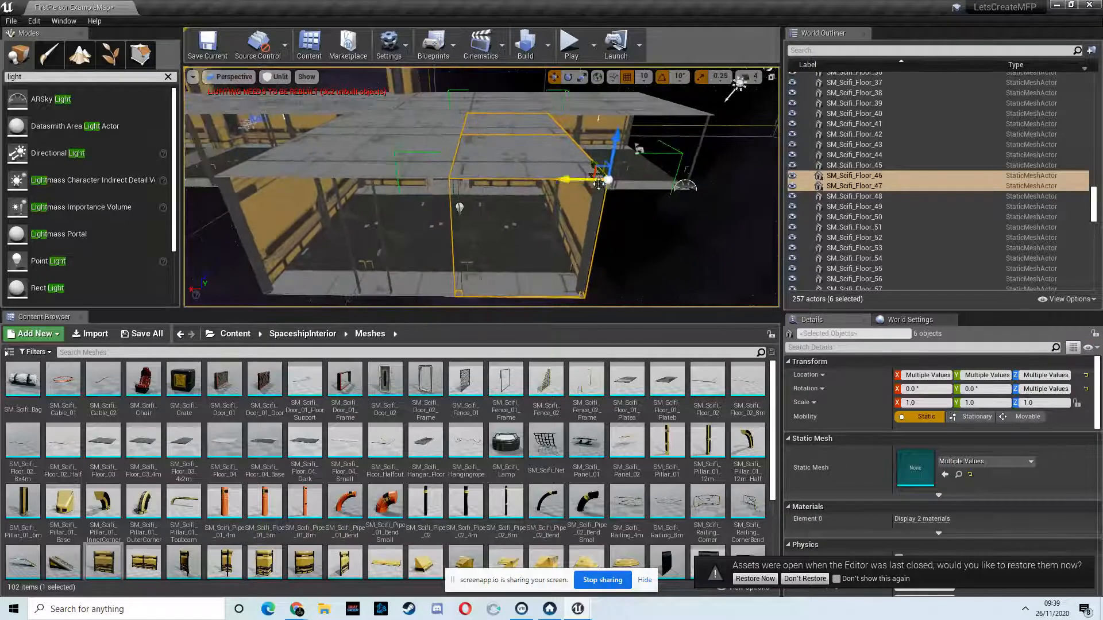
{"action": "key", "text": "ctrl+z"}
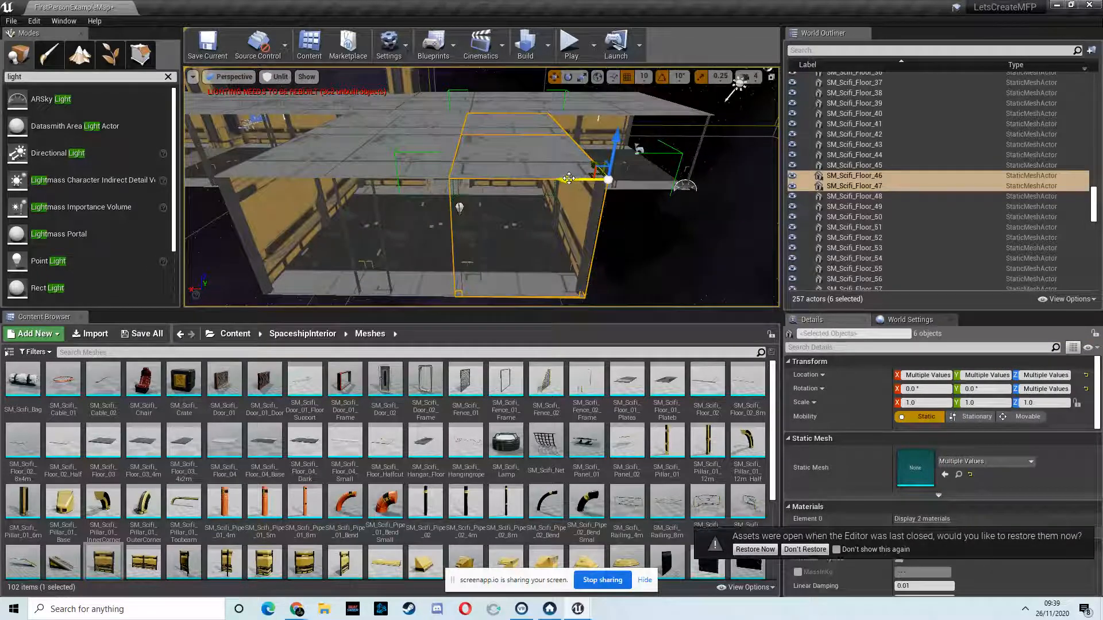
{"action": "right_click_drag", "start_coordinate": [639, 239], "coordinate": [517, 217]}
{"action": "key", "text": "Escape"}
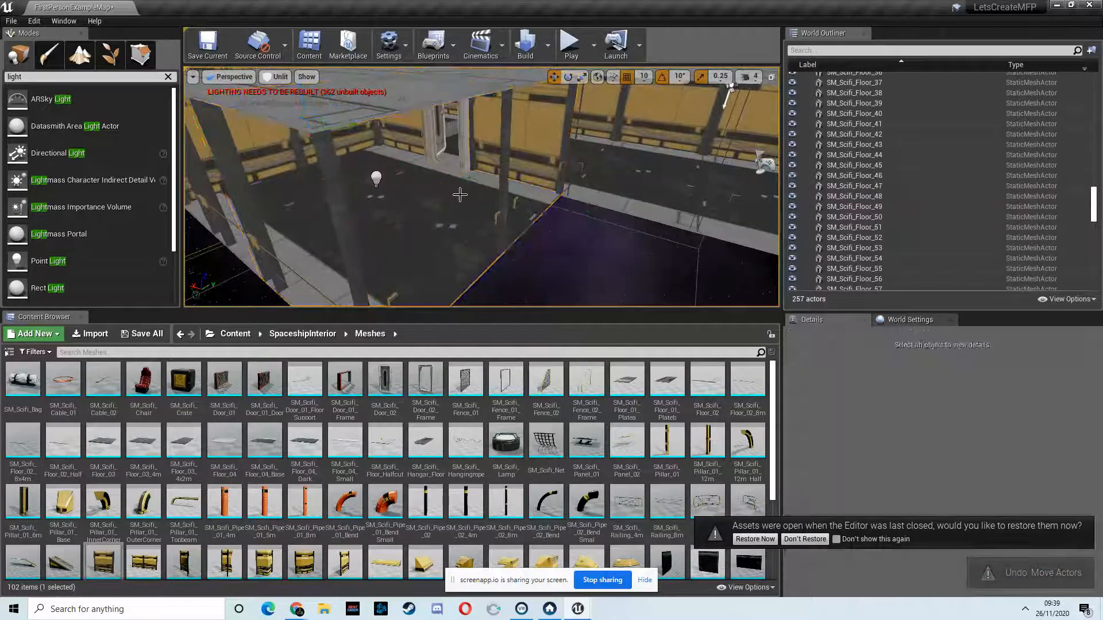
Step: Select the wall, floor and ceiling pieces on one side of the side room and shift them outward from the door frame
{"action": "left_click", "coordinate": [434, 203]}
{"action": "right_click_drag", "start_coordinate": [432, 220], "coordinate": [498, 212]}
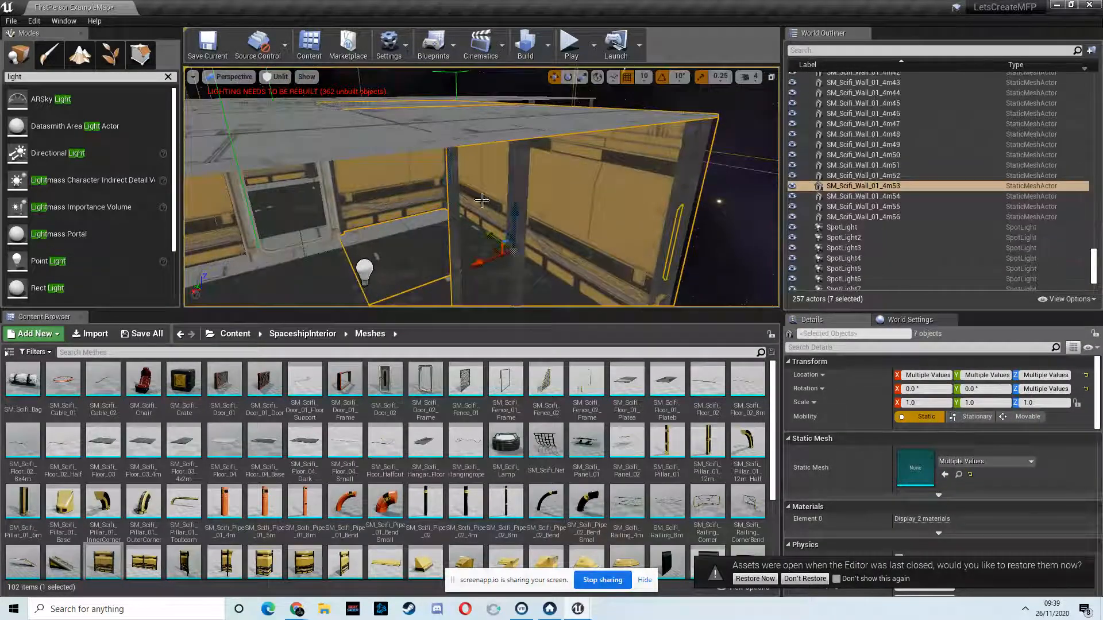
{"action": "mouse_move", "coordinate": [409, 217]}
{"action": "left_mouse_down"}
{"action": "mouse_move", "coordinate": [436, 210]}
{"action": "mouse_move", "coordinate": [425, 214]}
{"action": "left_mouse_up"}
{"action": "right_click_drag", "start_coordinate": [425, 213], "coordinate": [342, 144]}
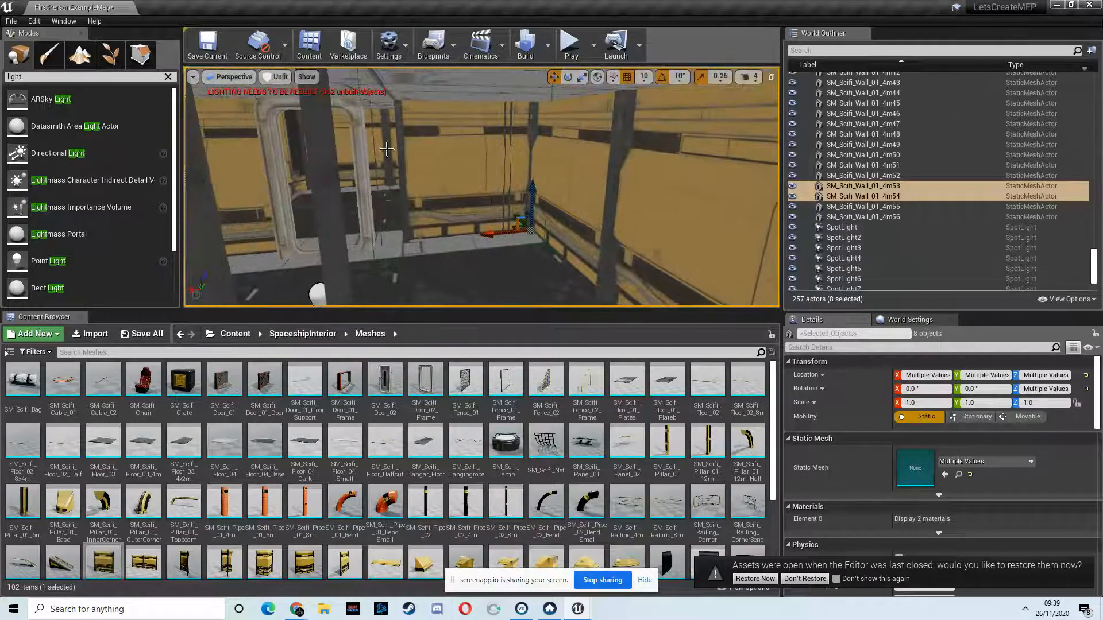
{"action": "right_click_drag", "start_coordinate": [396, 229], "coordinate": [434, 195]}
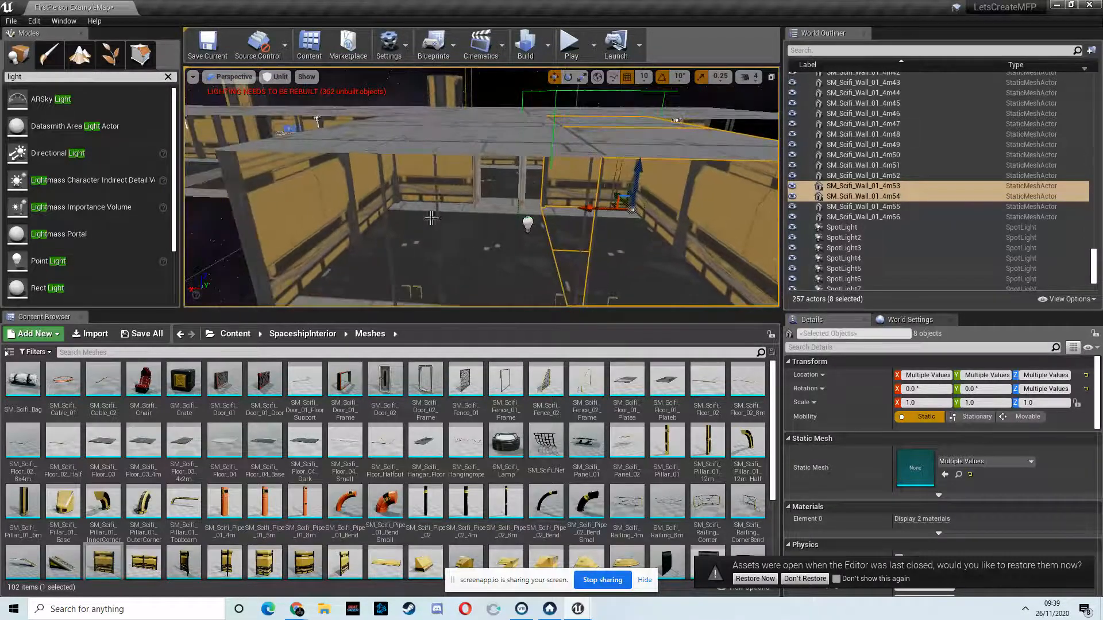
Step: Select the wall, floor and ceiling pieces on the side room's opposite half and shift them away from the door frame
{"action": "left_click", "coordinate": [462, 229], "text": "ctrl"}
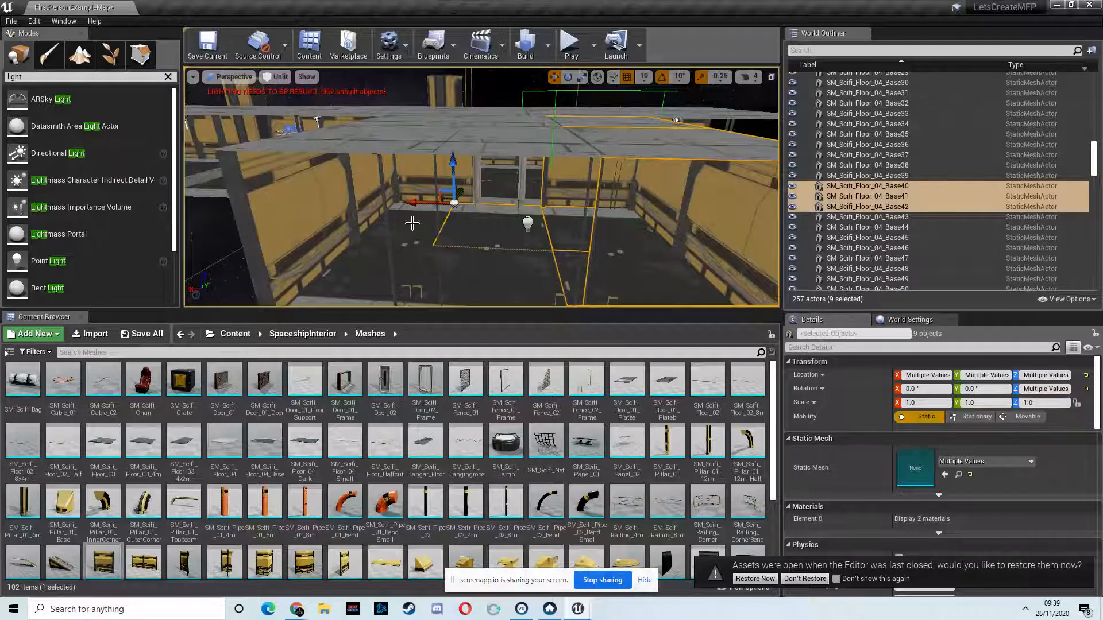
{"action": "left_click", "coordinate": [407, 243]}
{"action": "key", "text": "w"}
{"action": "right_click_drag", "start_coordinate": [423, 232], "coordinate": [452, 223]}
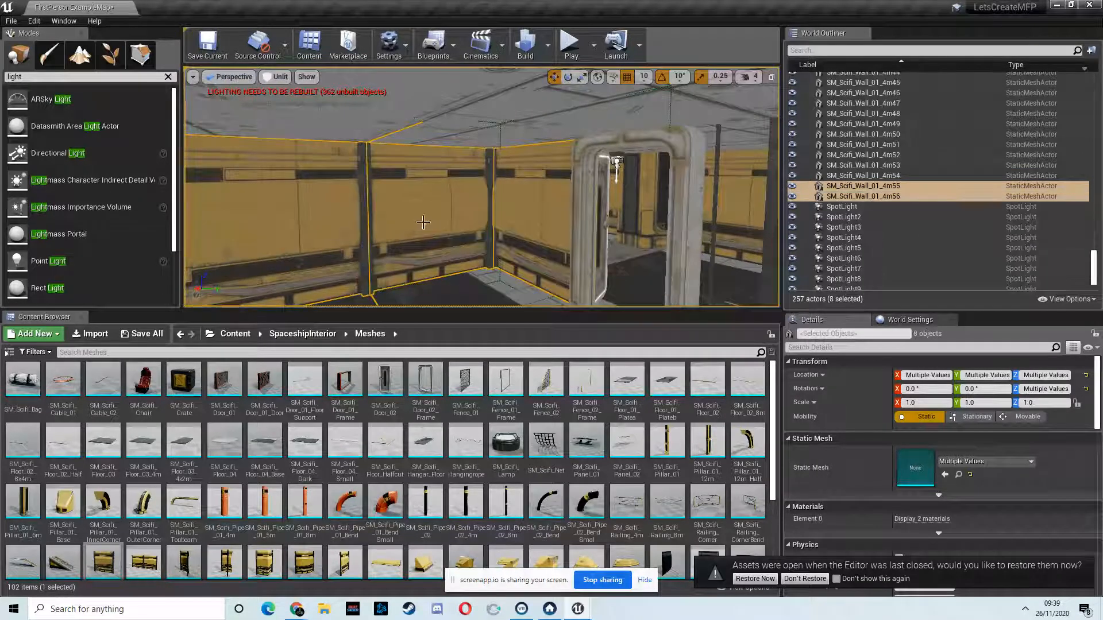
{"action": "key", "text": "s"}
{"action": "right_click_drag", "start_coordinate": [415, 234], "coordinate": [481, 257]}
{"action": "left_click_drag", "start_coordinate": [314, 270], "coordinate": [290, 270]}
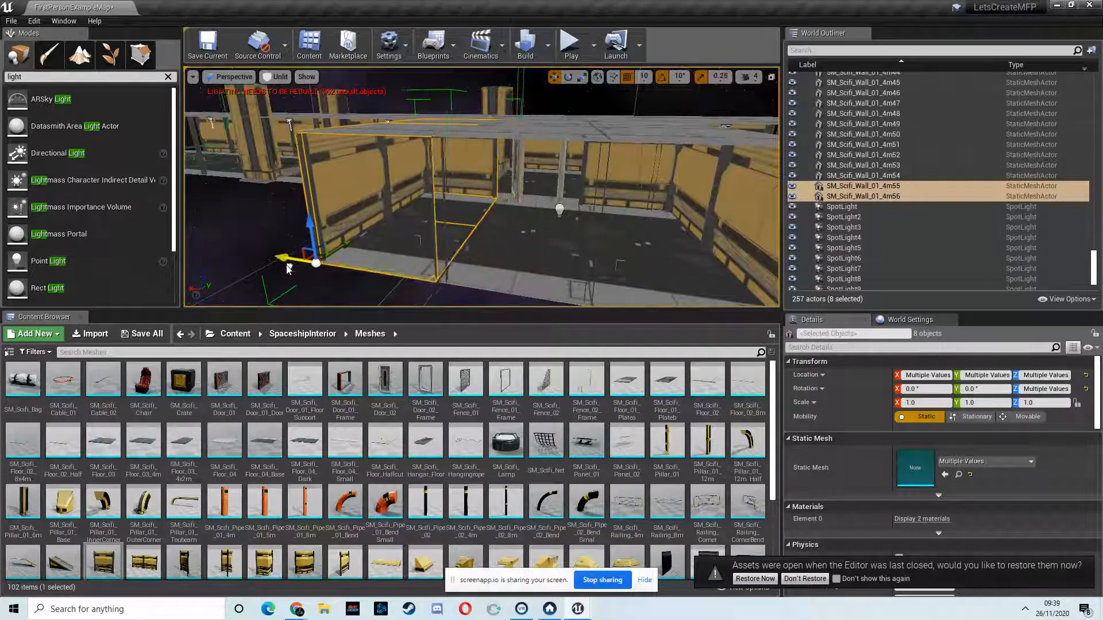
Step: Place an SM_Scifi_Pillar_01_6m beside the side room's door frame and rotate it 180° about Z
{"action": "key", "text": "w"}
{"action": "right_click_drag", "start_coordinate": [538, 216], "coordinate": [466, 238]}
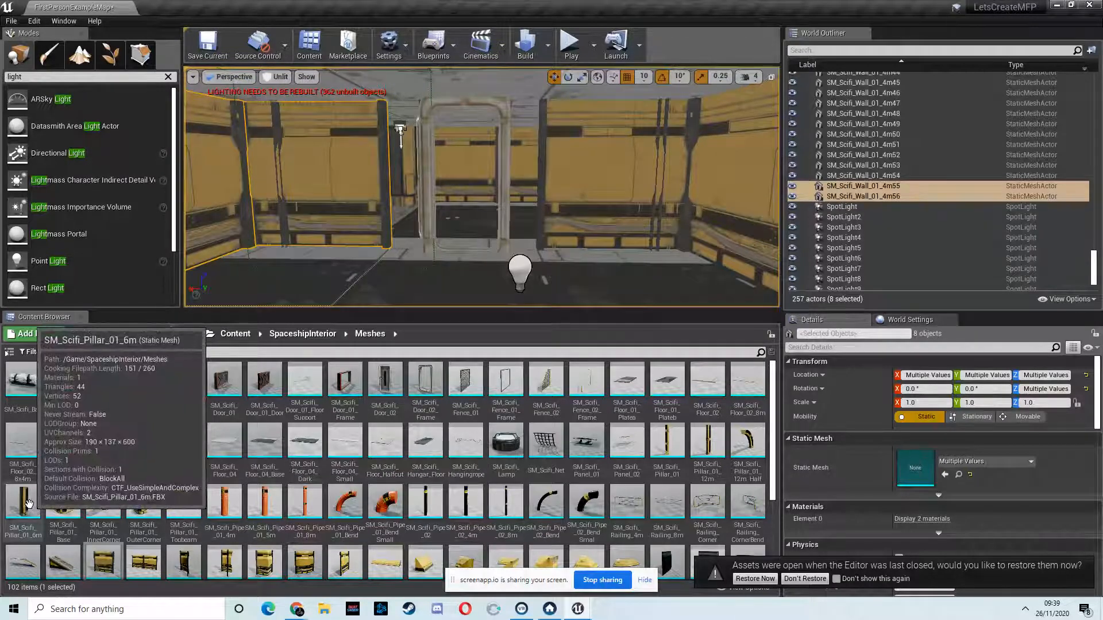
{"action": "left_click_drag", "start_coordinate": [28, 504], "coordinate": [540, 258]}
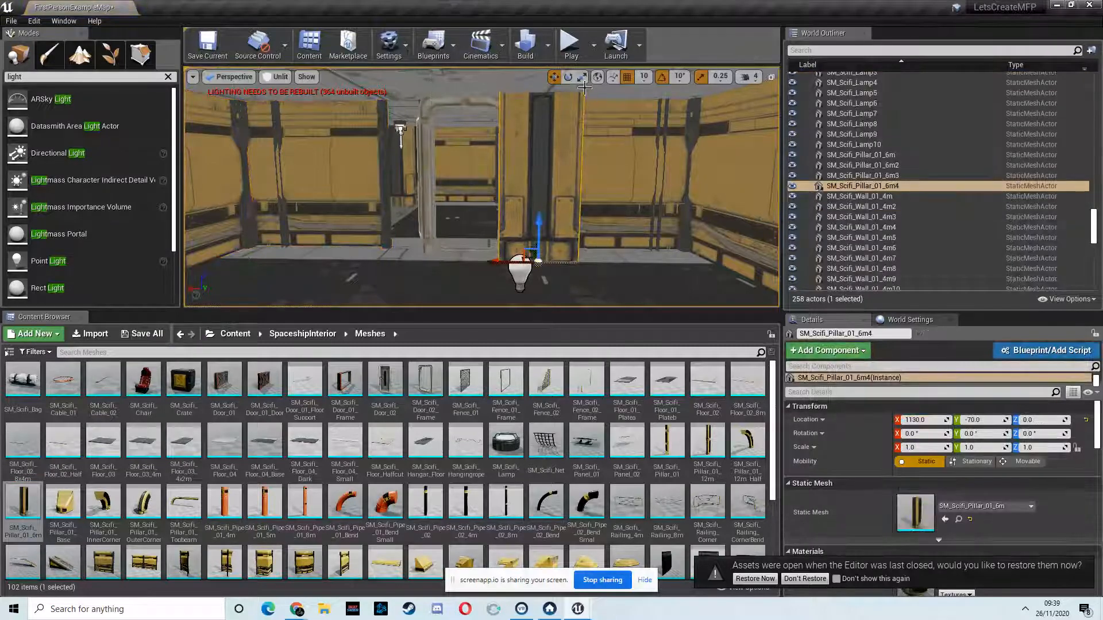
{"action": "left_click_drag", "start_coordinate": [413, 299], "coordinate": [158, 303]}
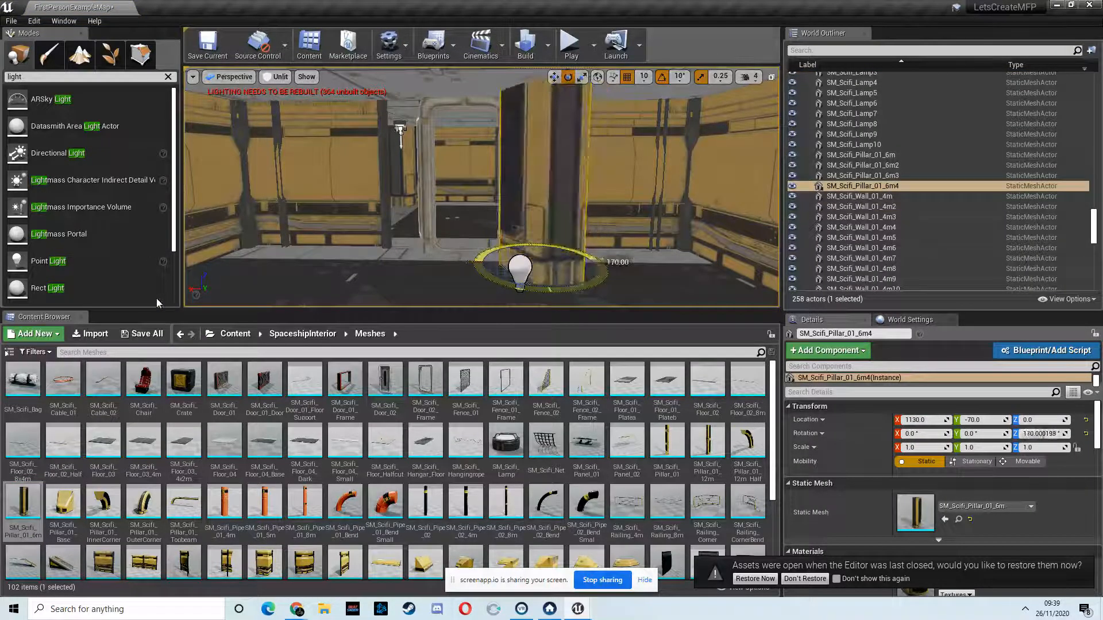
{"action": "key", "text": "a"}
{"action": "right_click_drag", "start_coordinate": [574, 252], "coordinate": [689, 267]}
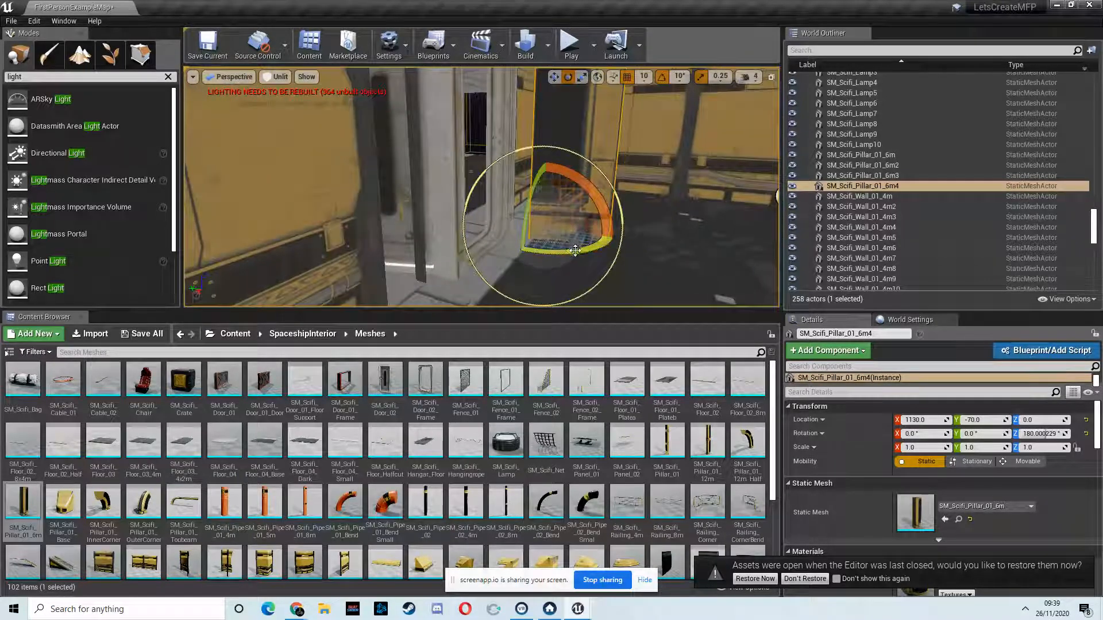
{"action": "left_click_drag", "start_coordinate": [560, 253], "coordinate": [557, 252]}
Step: Move the pillar against the gap between the door frame and the wall, at Y -10
{"action": "right_click_drag", "start_coordinate": [551, 241], "coordinate": [536, 230]}
{"action": "key", "text": "d"}
{"action": "left_click_drag", "start_coordinate": [425, 247], "coordinate": [436, 246]}
{"action": "key", "text": "a"}
{"action": "right_click_drag", "start_coordinate": [520, 120], "coordinate": [571, 154]}
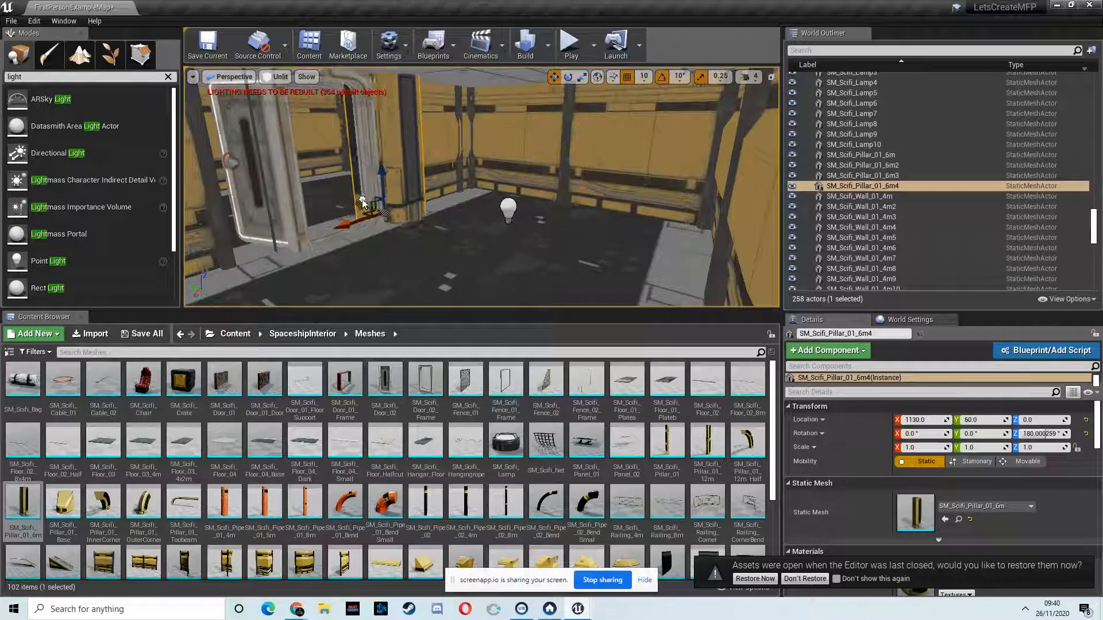
{"action": "key", "text": "d"}
{"action": "mouse_move", "coordinate": [295, 195]}
{"action": "right_mouse_down"}
{"action": "mouse_move", "coordinate": [276, 196]}
{"action": "mouse_move", "coordinate": [294, 196]}
{"action": "right_mouse_up"}
{"action": "key", "text": "w"}
{"action": "key", "text": "s"}
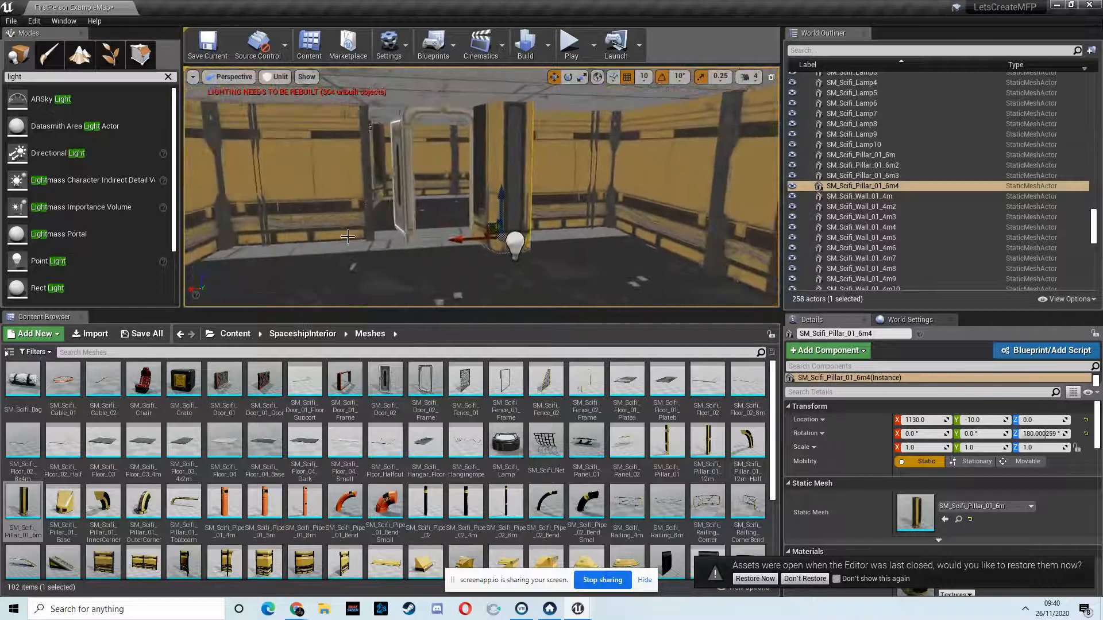
Step: Duplicate the pillar to the other side of the door frame at X 1520, and move both pillars to Y 20
{"action": "left_click_drag", "start_coordinate": [464, 239], "coordinate": [369, 245], "text": "alt"}
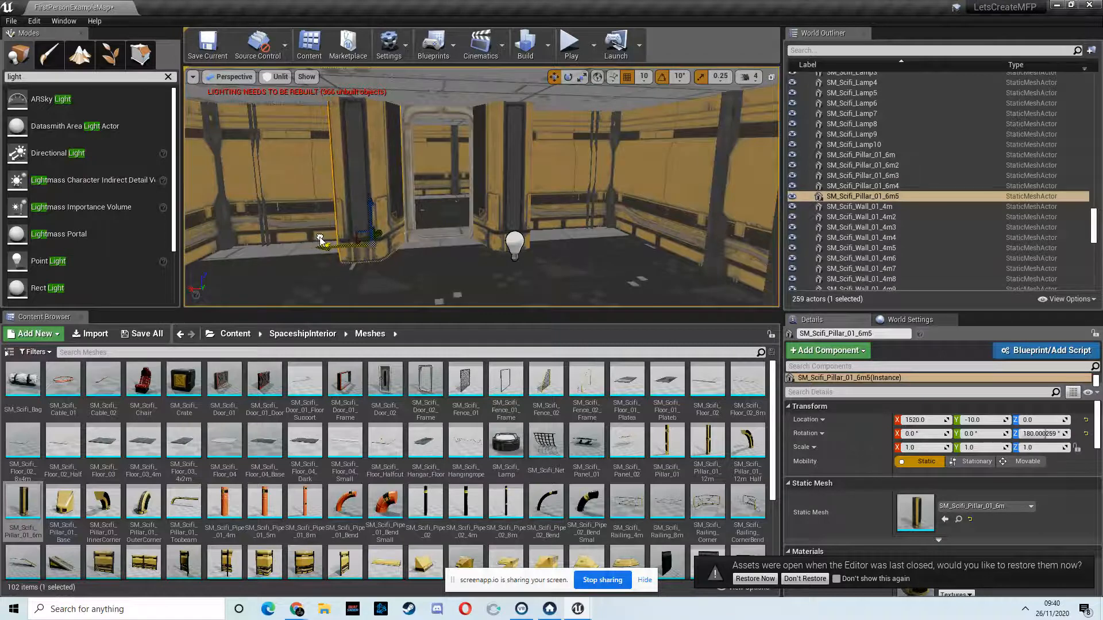
{"action": "left_click_drag", "start_coordinate": [394, 205], "coordinate": [518, 209], "text": "alt"}
{"action": "right_click_drag", "start_coordinate": [516, 210], "coordinate": [513, 188]}
{"action": "key", "text": "d"}
{"action": "left_click", "coordinate": [493, 219], "text": "ctrl"}
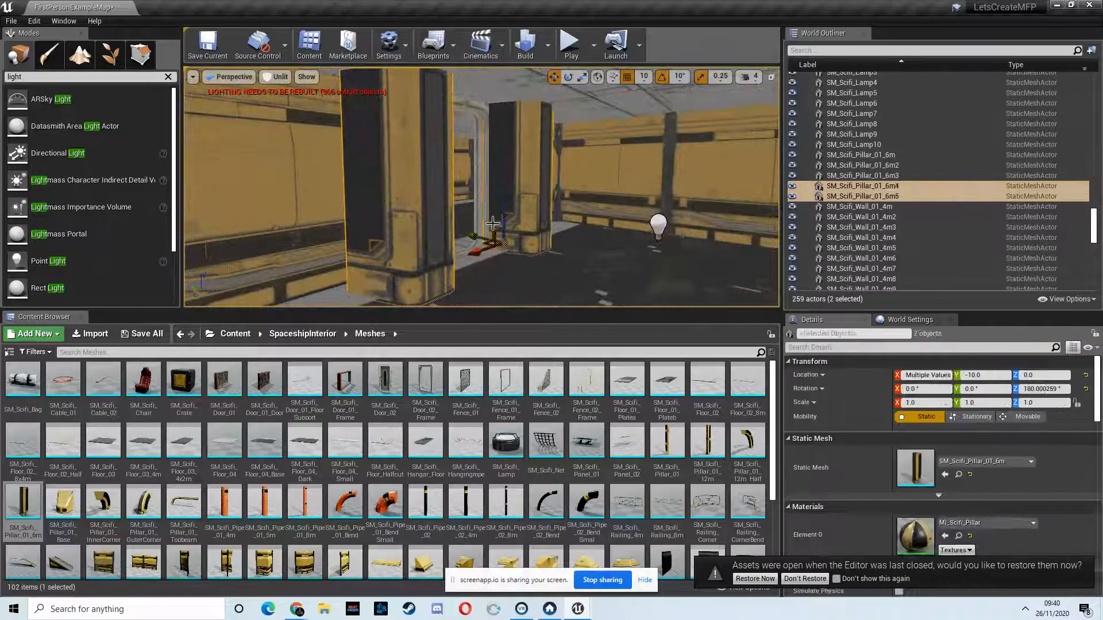
{"action": "key", "text": "a"}
{"action": "right_click_drag", "start_coordinate": [508, 240], "coordinate": [494, 257]}
{"action": "left_click_drag", "start_coordinate": [512, 201], "coordinate": [501, 200]}
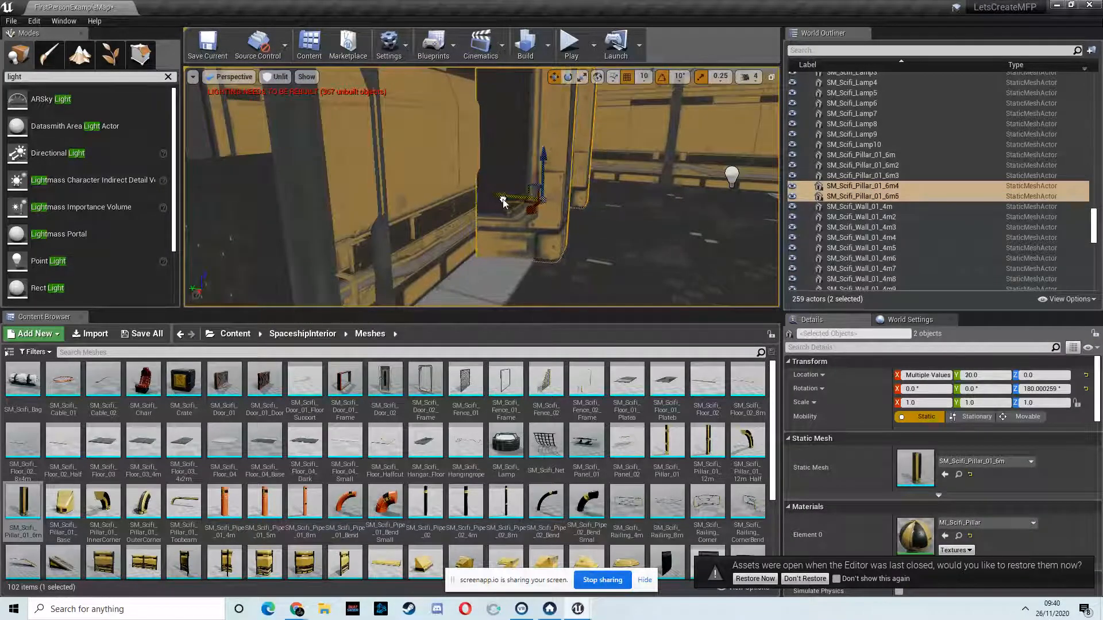
{"action": "key", "text": "d"}
{"action": "right_click_drag", "start_coordinate": [523, 210], "coordinate": [422, 186]}
Step: Play-test the level, walk through the side room and corridor to inspect the doorway pillars, and end the session
{"action": "left_click", "coordinate": [567, 56]}
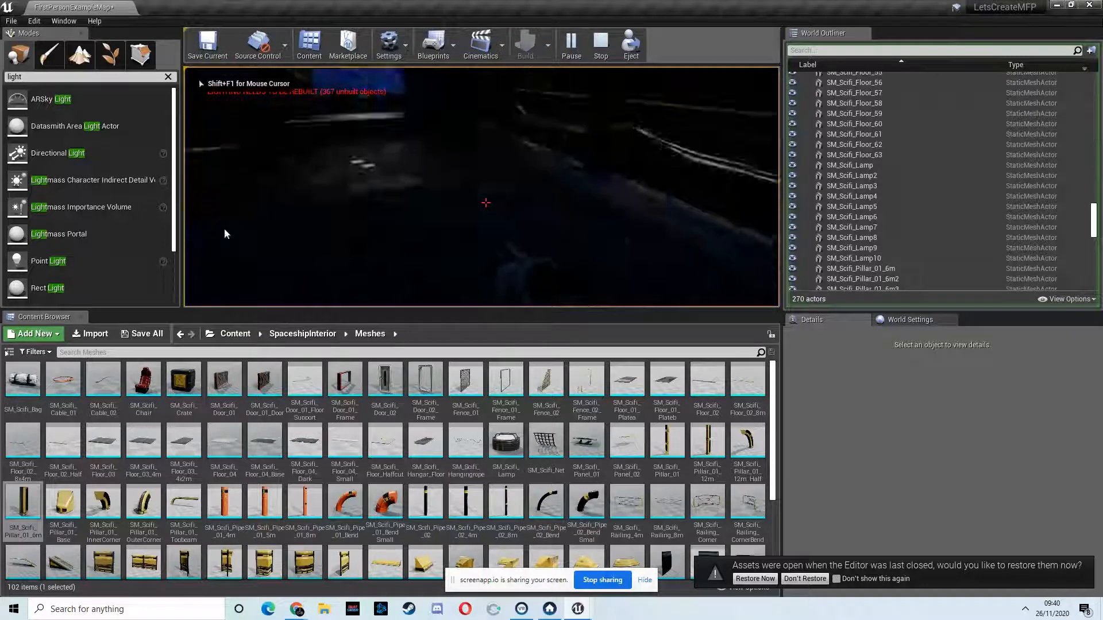
{"action": "key", "text": "w"}
{"action": "key", "text": "w"}
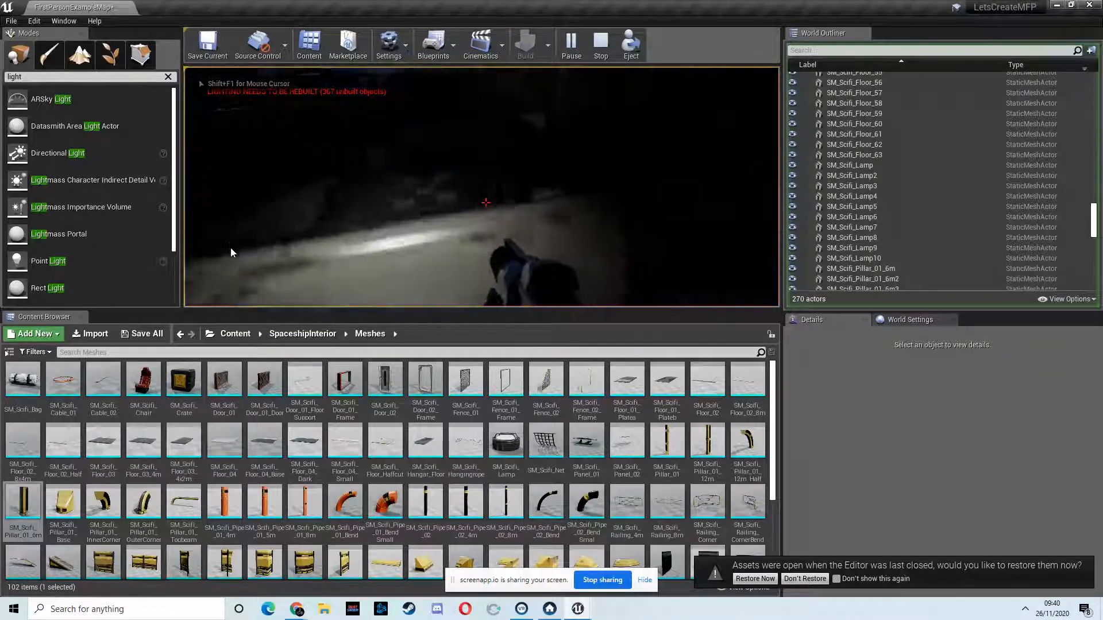
{"action": "key", "text": "w"}
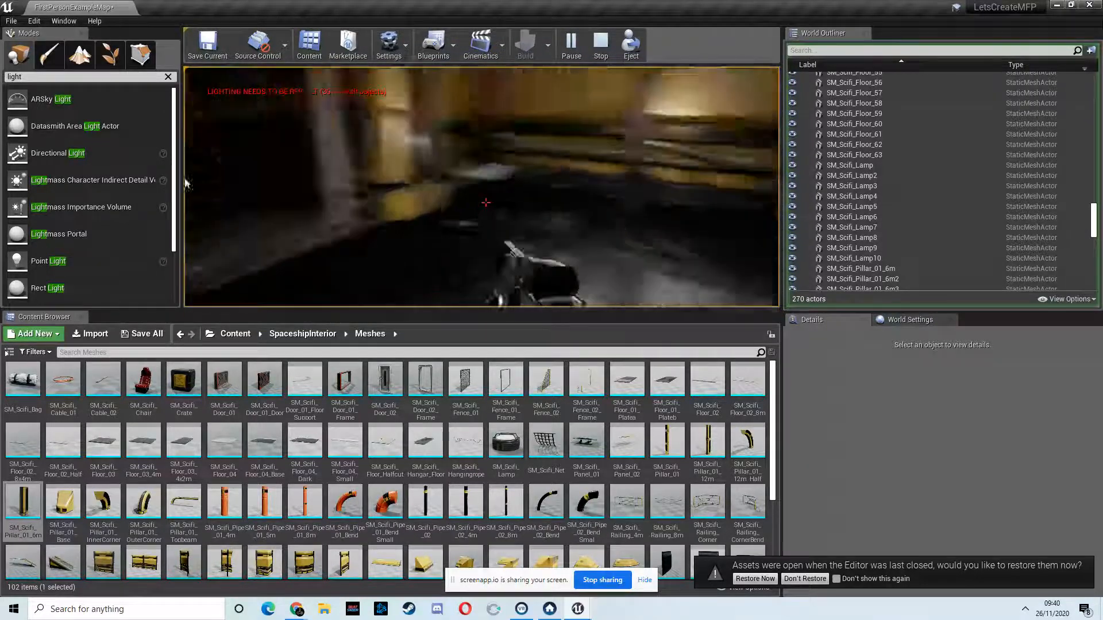
{"action": "key", "text": "w"}
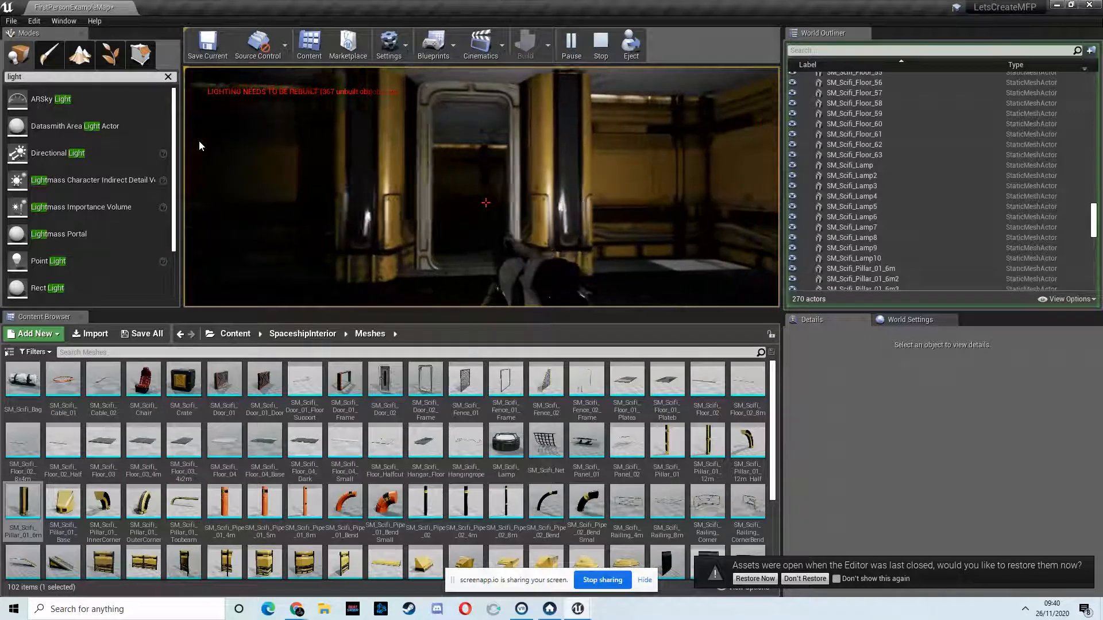
{"action": "key", "text": "w"}
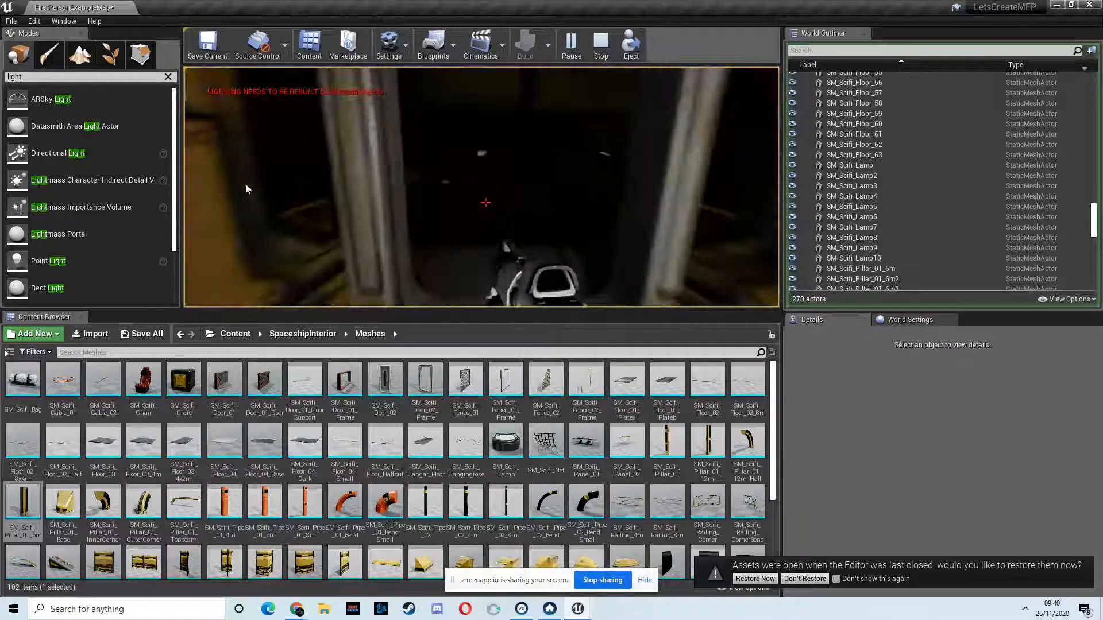
{"action": "key", "text": "w"}
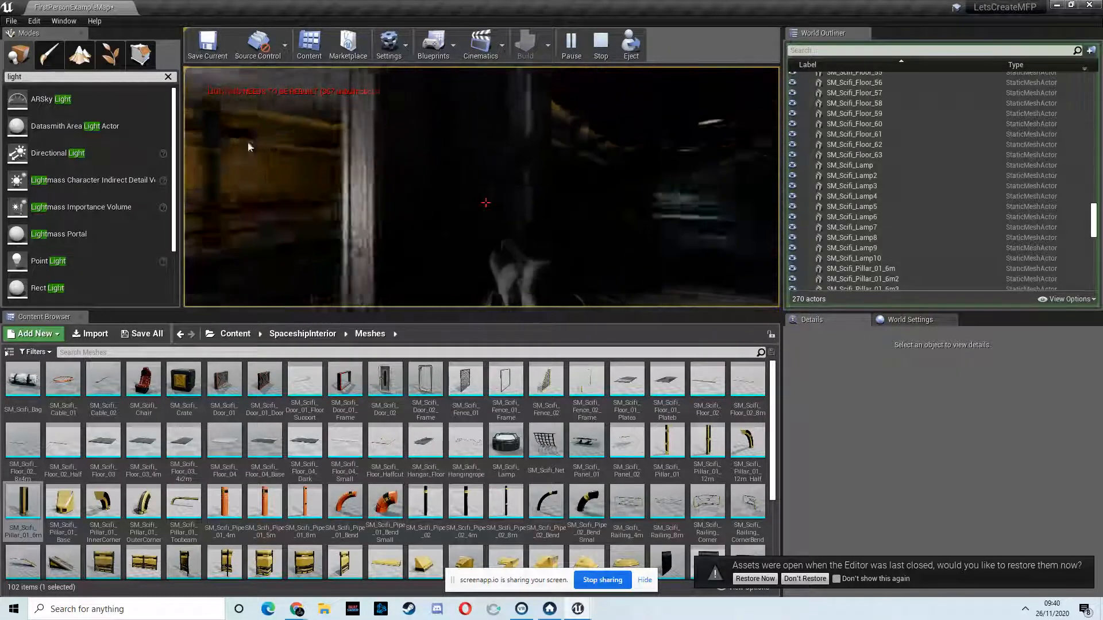
{"action": "key", "text": "w"}
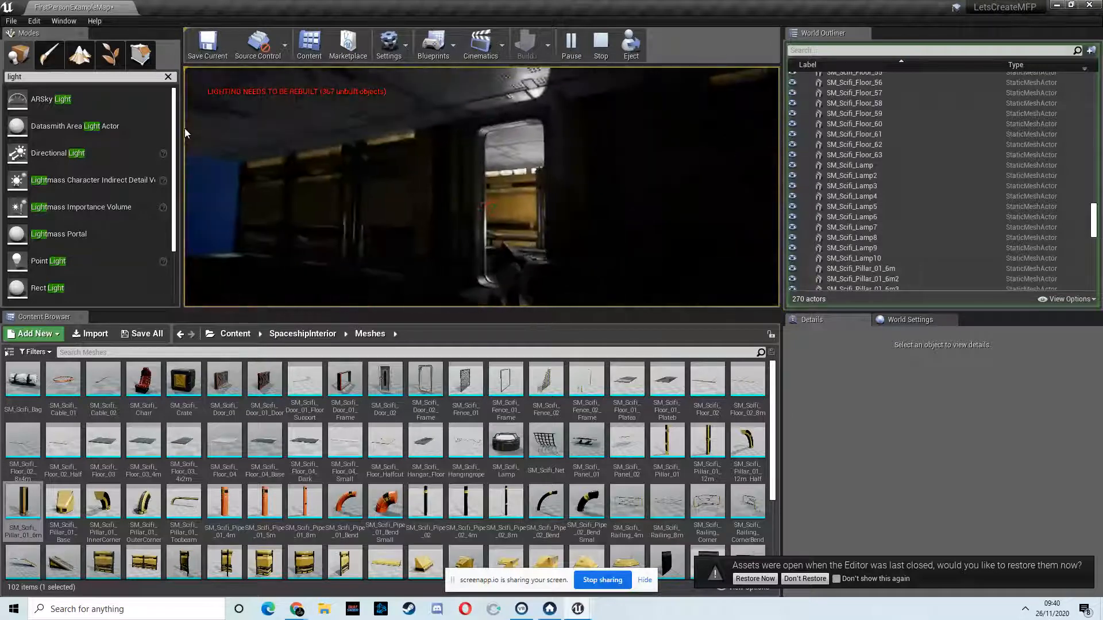
{"action": "key", "text": "w"}
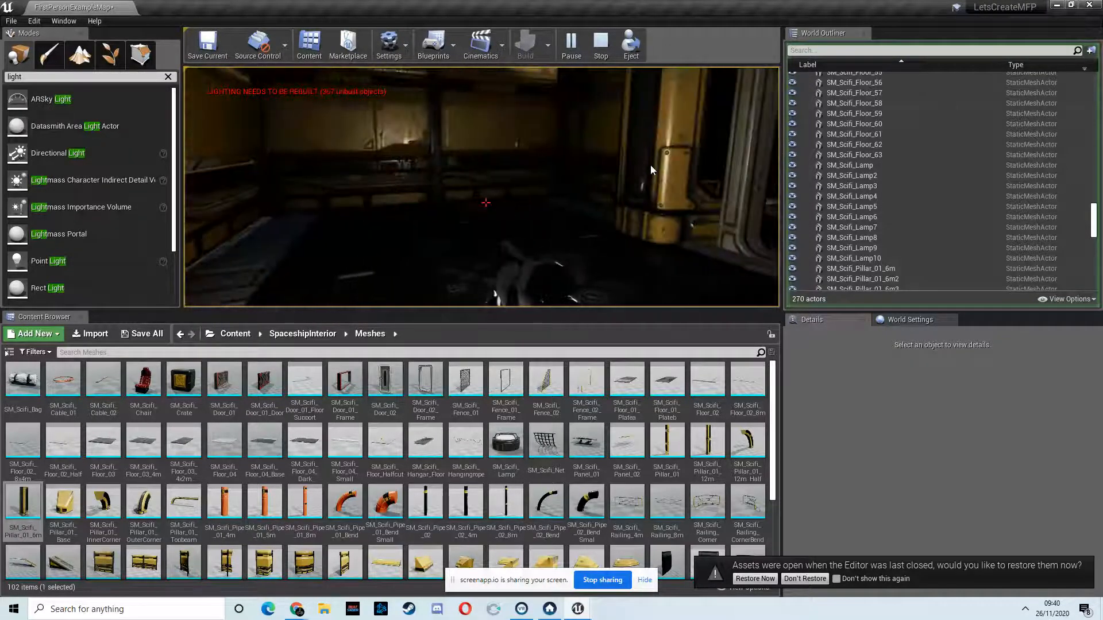
{"action": "key", "text": "w"}
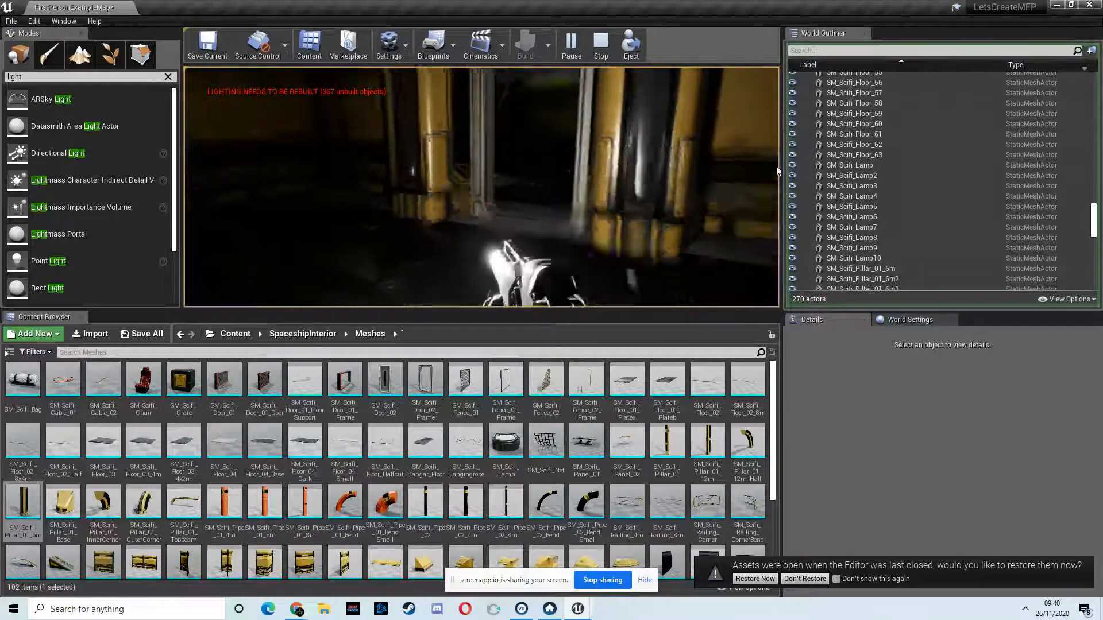
{"action": "key", "text": "w"}
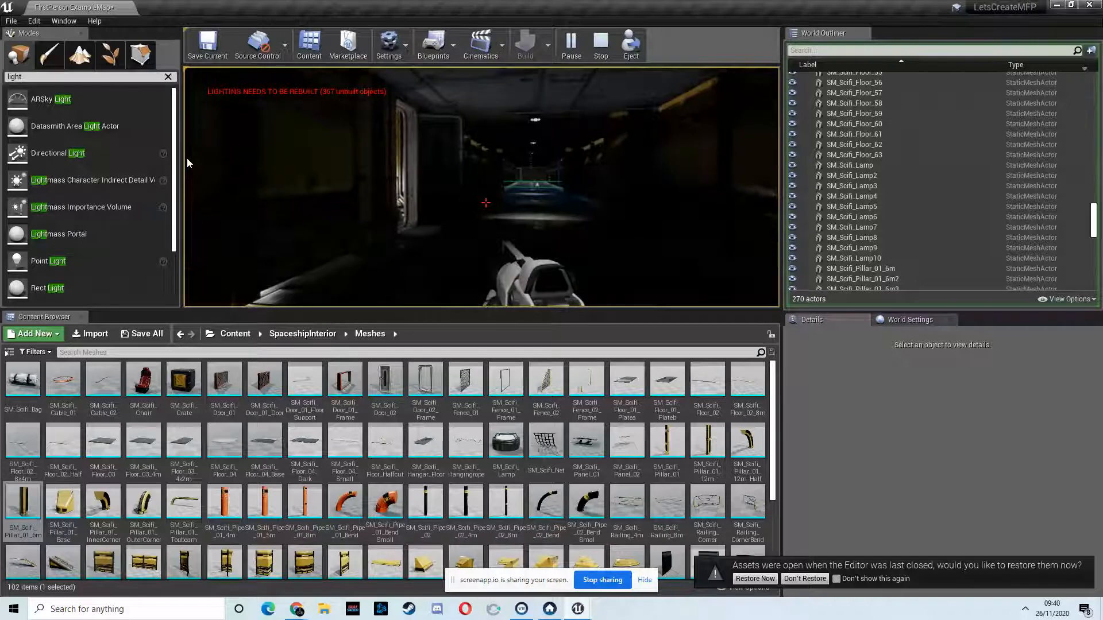
{"action": "key", "text": "Escape"}
{"action": "left_click", "coordinate": [1067, 142]}
Step: Duplicate the corridor's end door SM_Scifi_Door_01 to the opposite end at about X 43 and turn it around
{"action": "key", "text": "w"}
{"action": "right_click_drag", "start_coordinate": [534, 226], "coordinate": [547, 228]}
{"action": "key", "text": "w"}
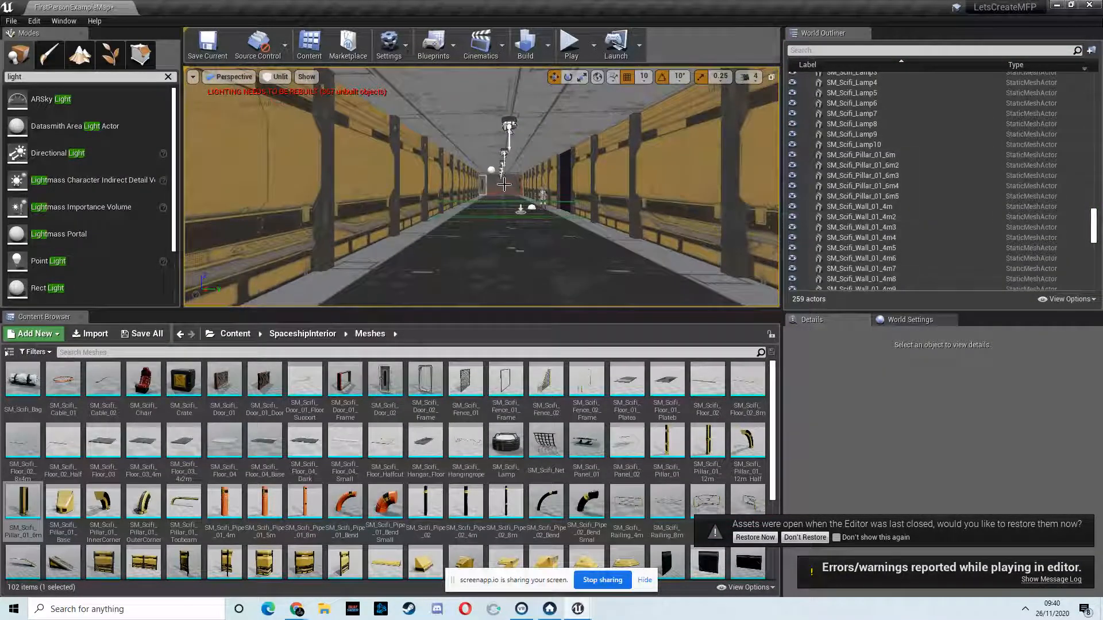
{"action": "left_click", "coordinate": [503, 185]}
{"action": "key", "text": "f"}
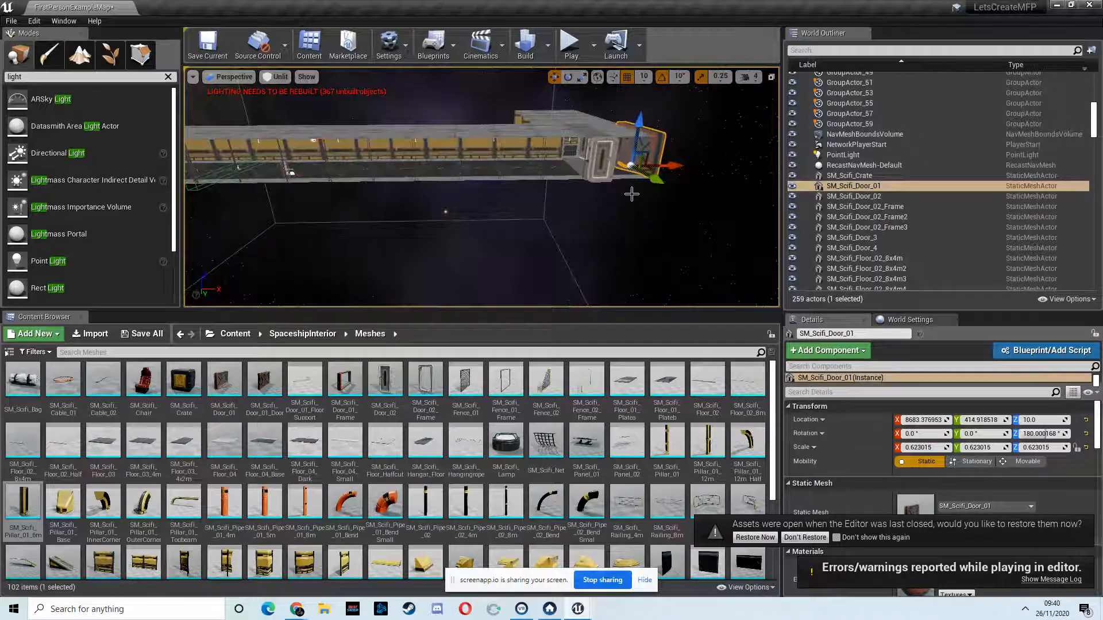
{"action": "left_click_drag", "start_coordinate": [673, 167], "coordinate": [2, 488], "text": "alt+shift"}
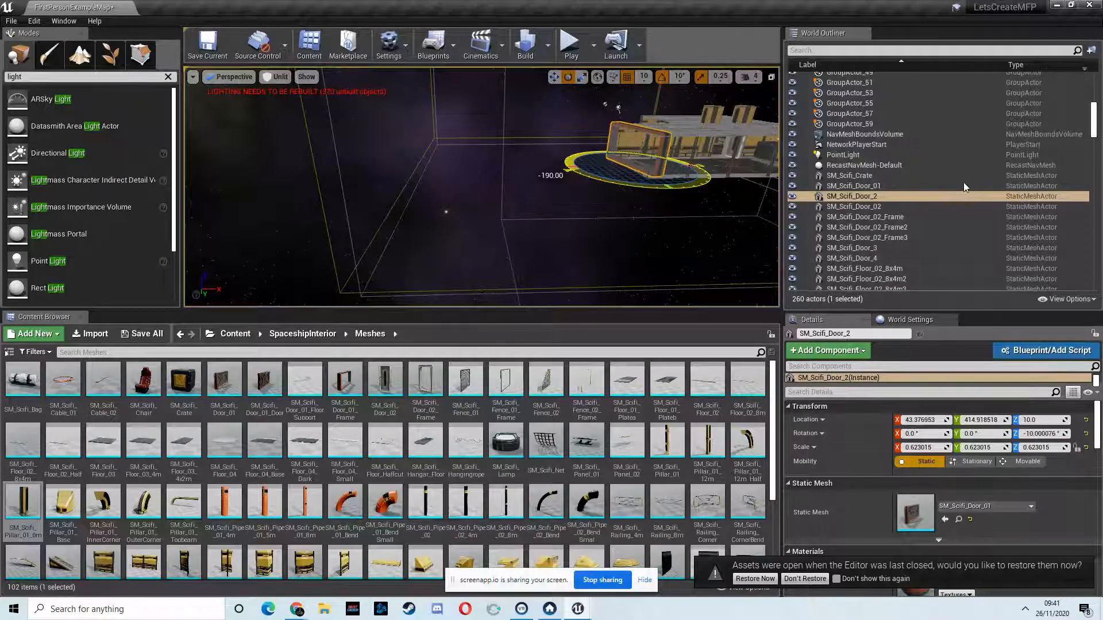
{"action": "right_click_drag", "start_coordinate": [644, 209], "coordinate": [517, 190]}
Step: Play-test the level and walk to the newly placed corridor end door and the side room doorway to inspect them
{"action": "left_click", "coordinate": [572, 46]}
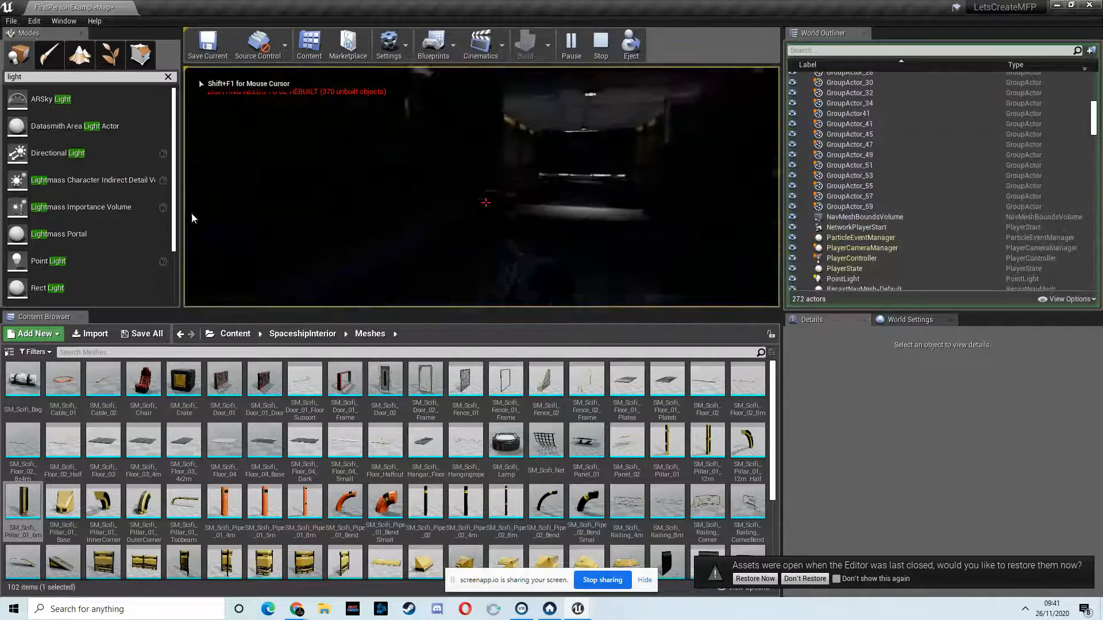
{"action": "key", "text": "w"}
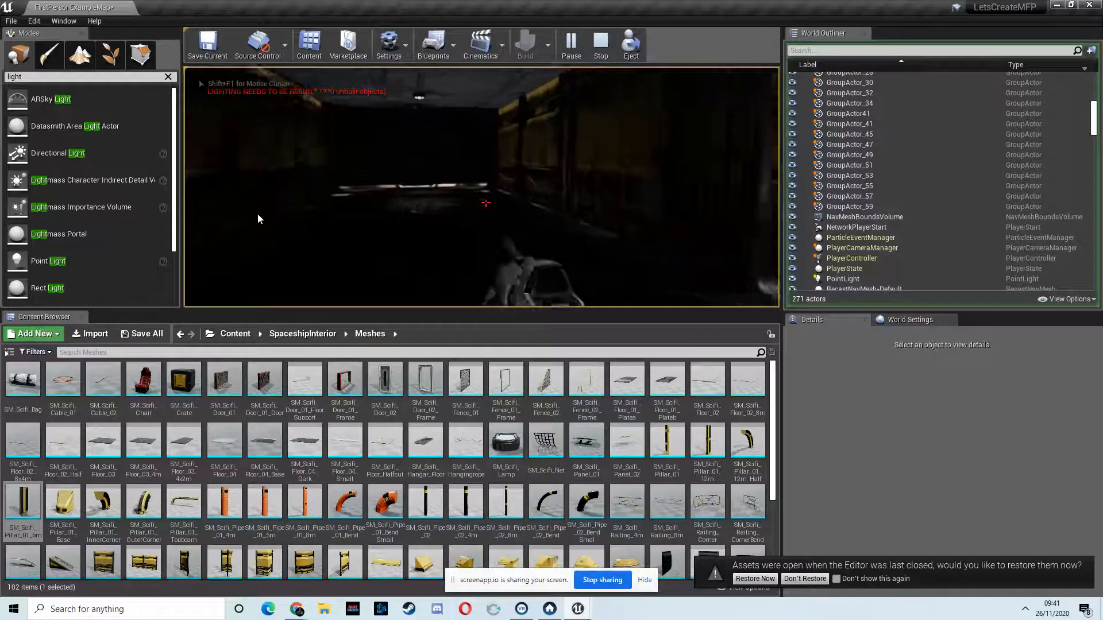
{"action": "key", "text": "w"}
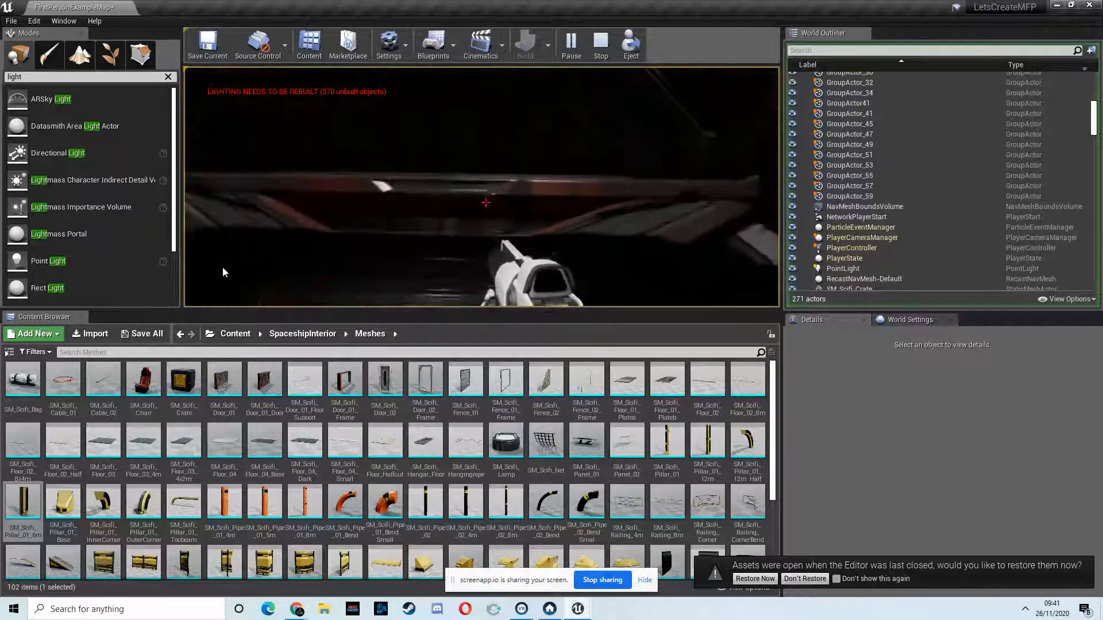
{"action": "key", "text": "w"}
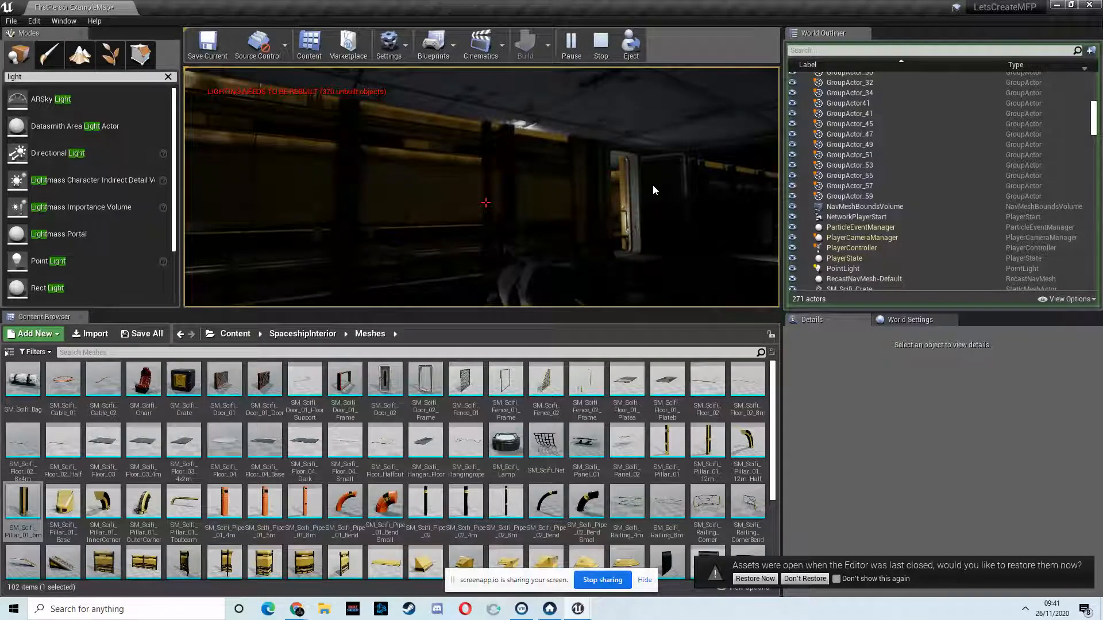
{"action": "key", "text": "w"}
{"action": "key", "text": "w"}
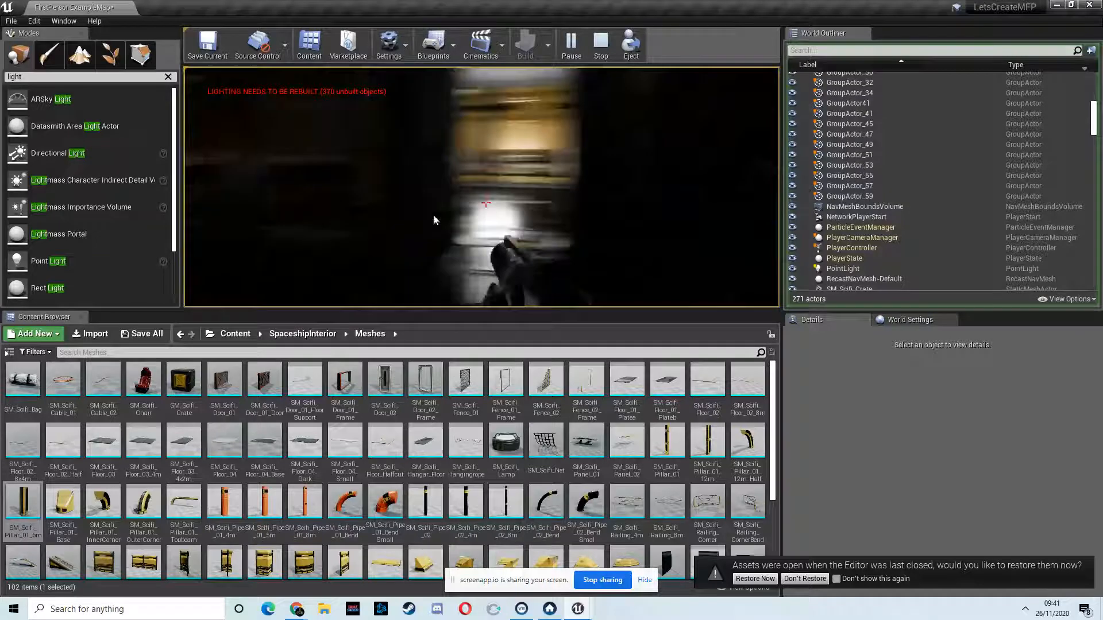
{"action": "key", "text": "w"}
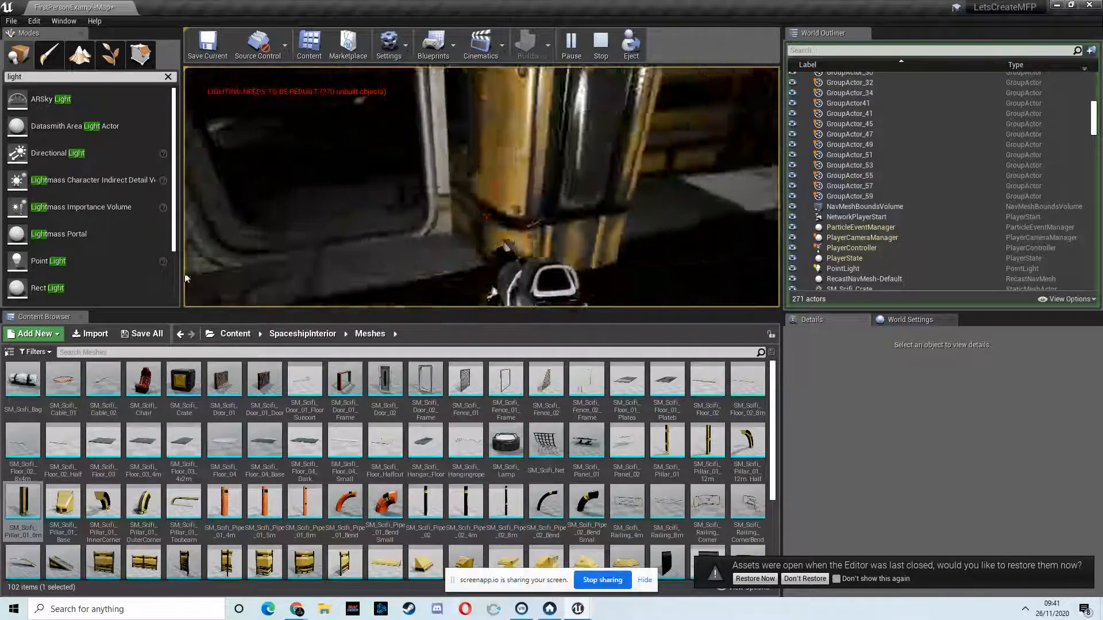
Step: Walk the length of the corridor to its opposite end, end the play session and dismiss the message log
{"action": "key", "text": "w"}
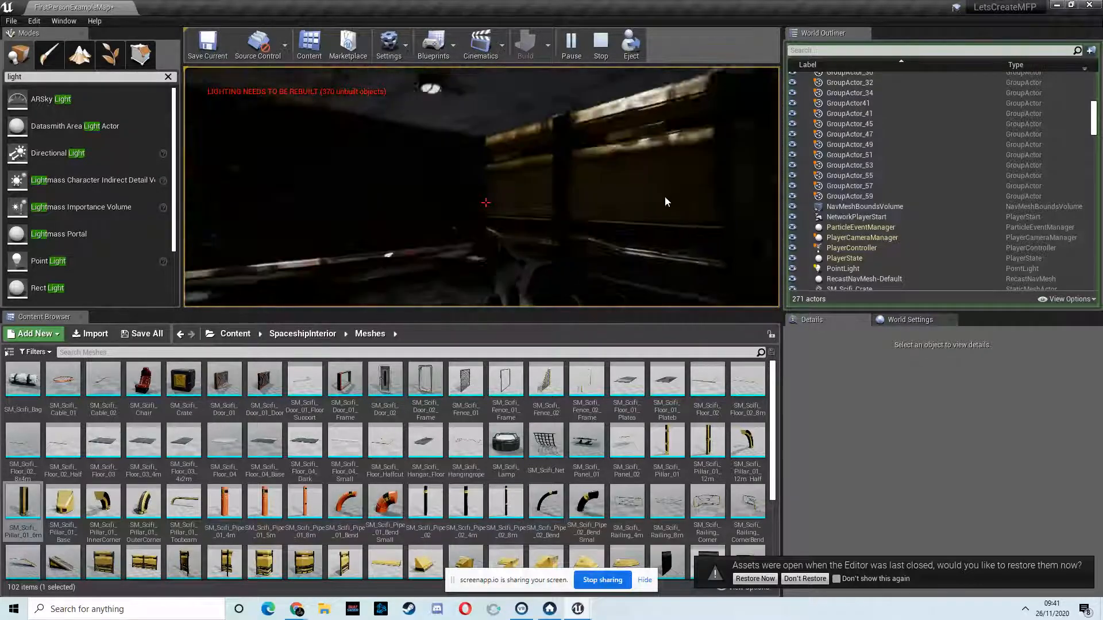
{"action": "key", "text": "w"}
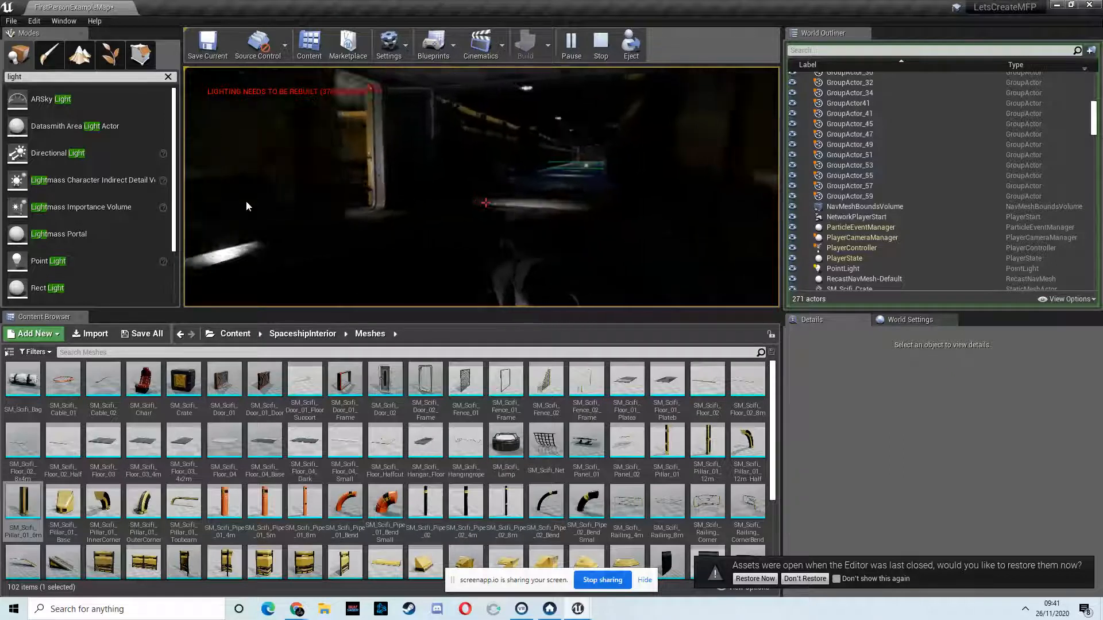
{"action": "key", "text": "w"}
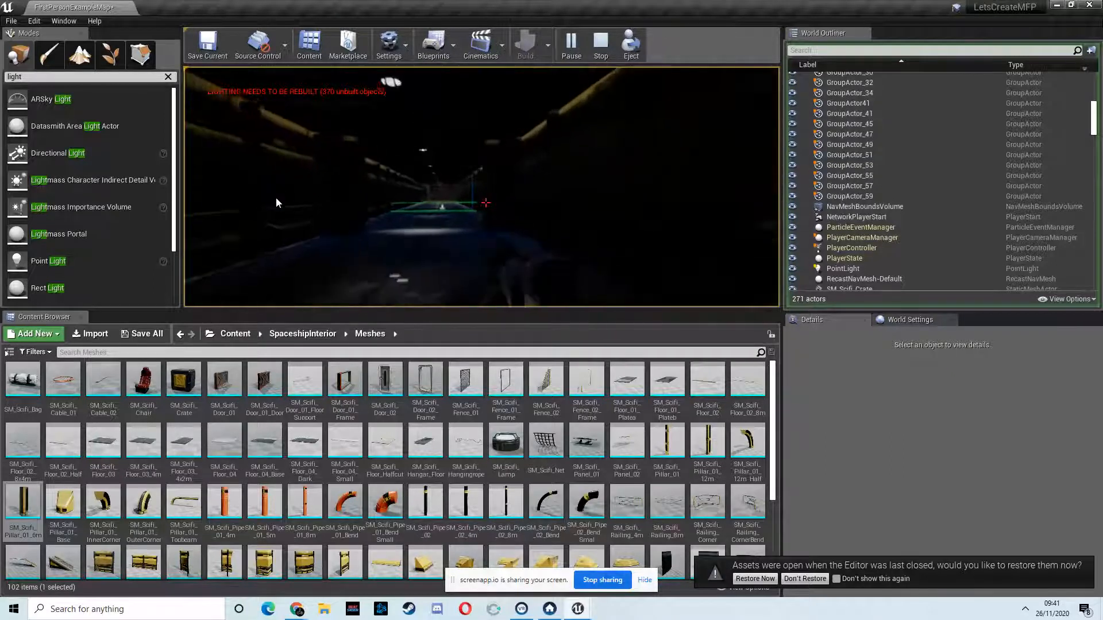
{"action": "key", "text": "w"}
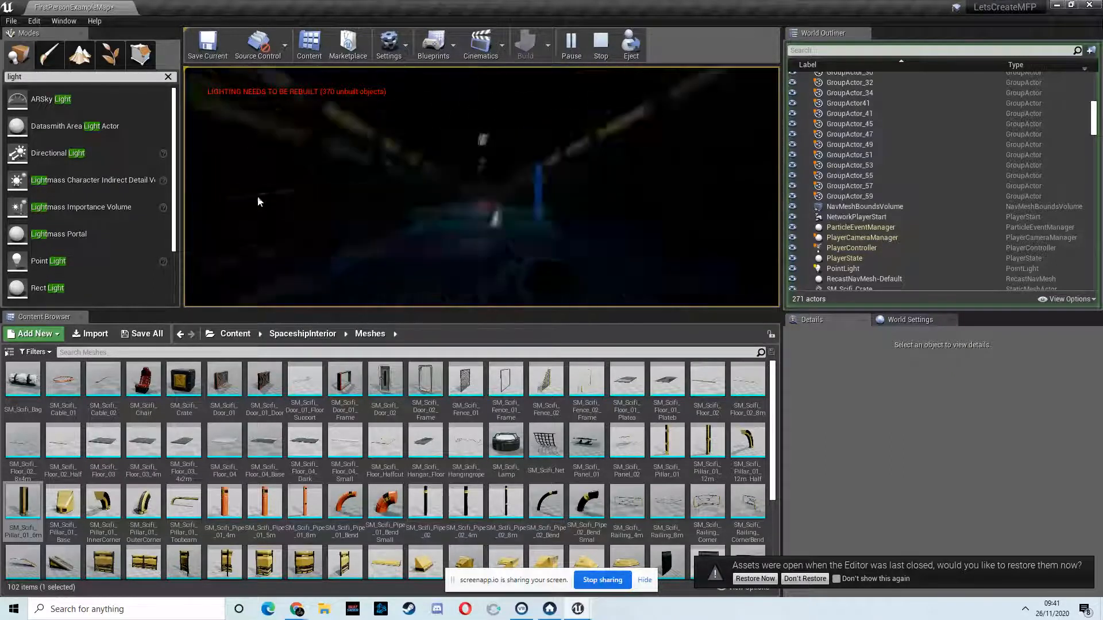
{"action": "key", "text": "w"}
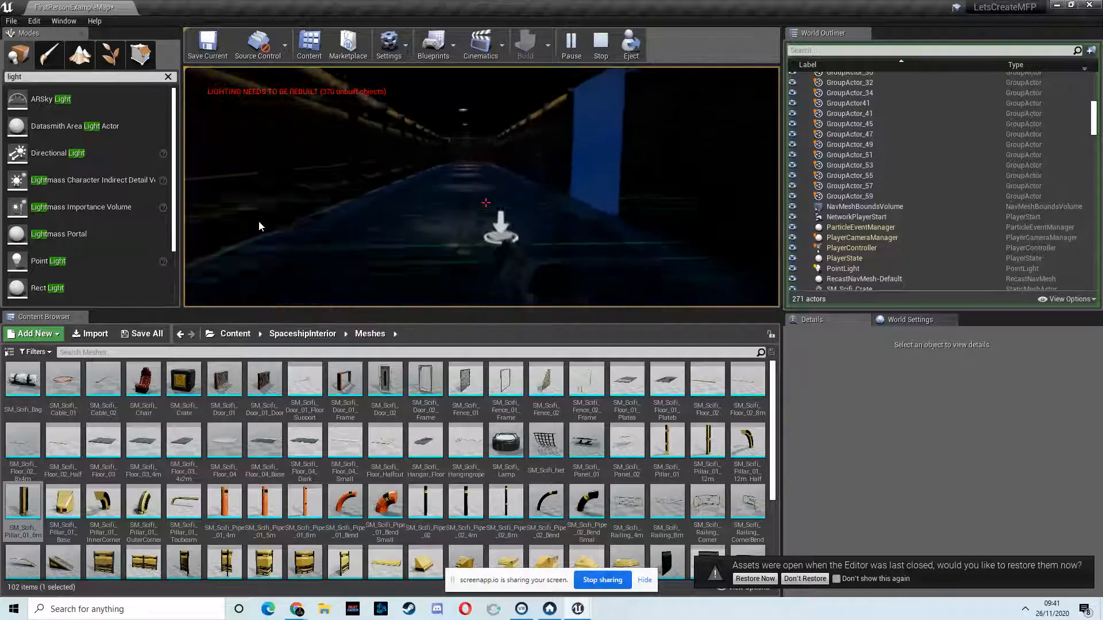
{"action": "key", "text": "w"}
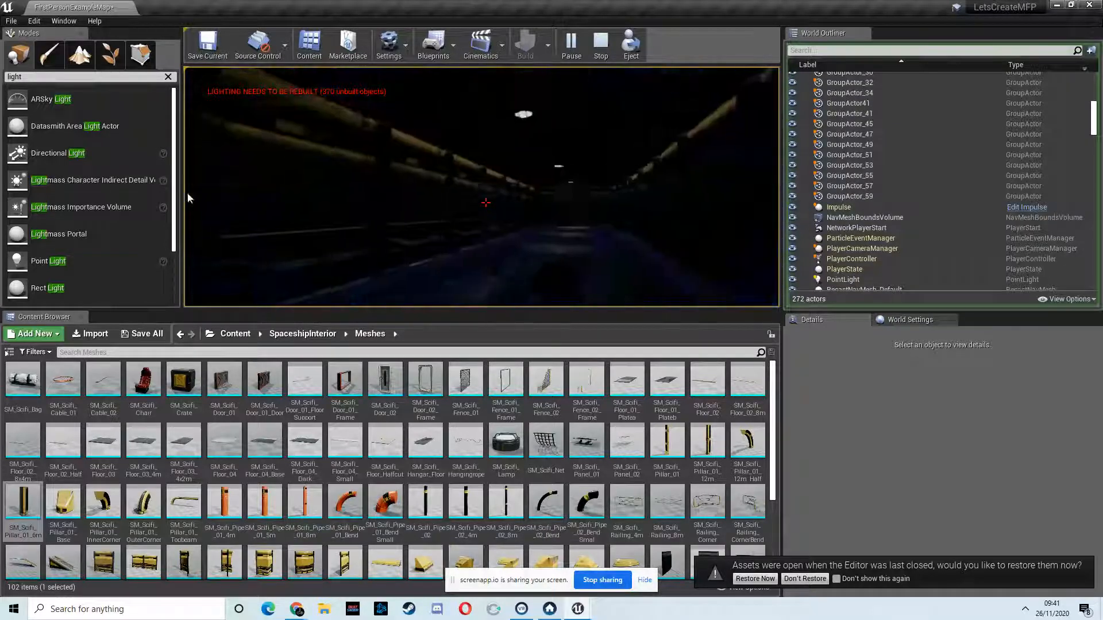
{"action": "key", "text": "w"}
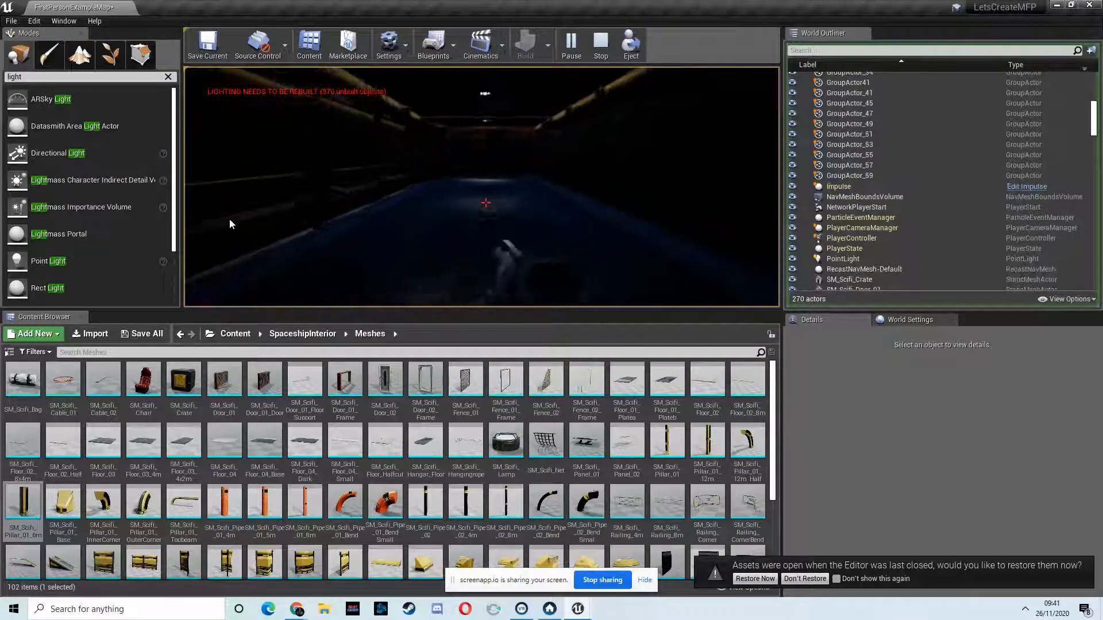
{"action": "key", "text": "w"}
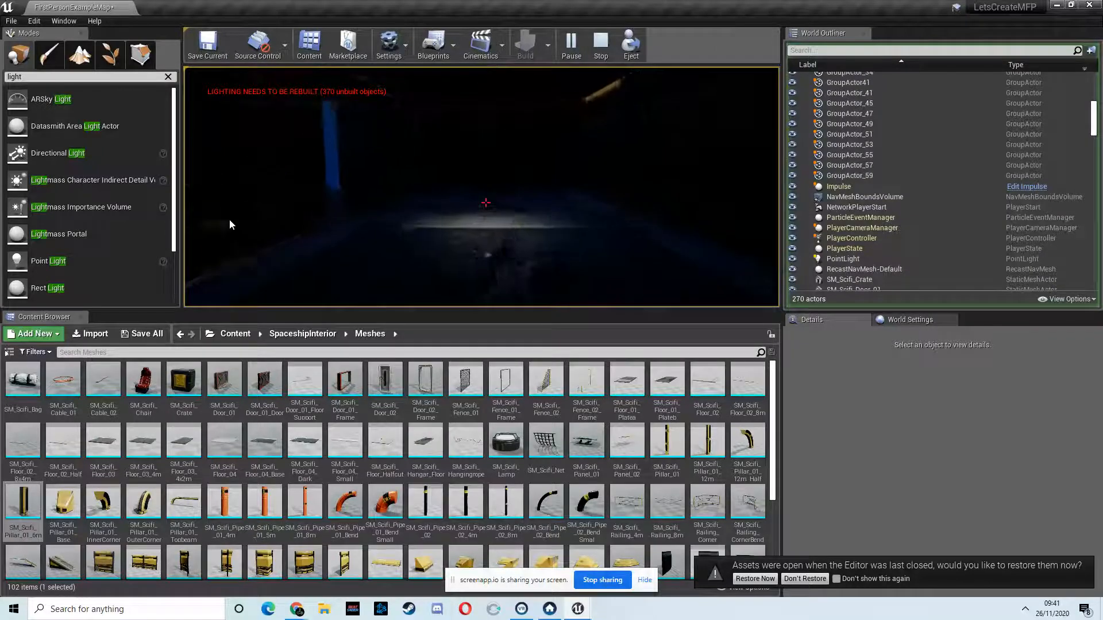
{"action": "key", "text": "w"}
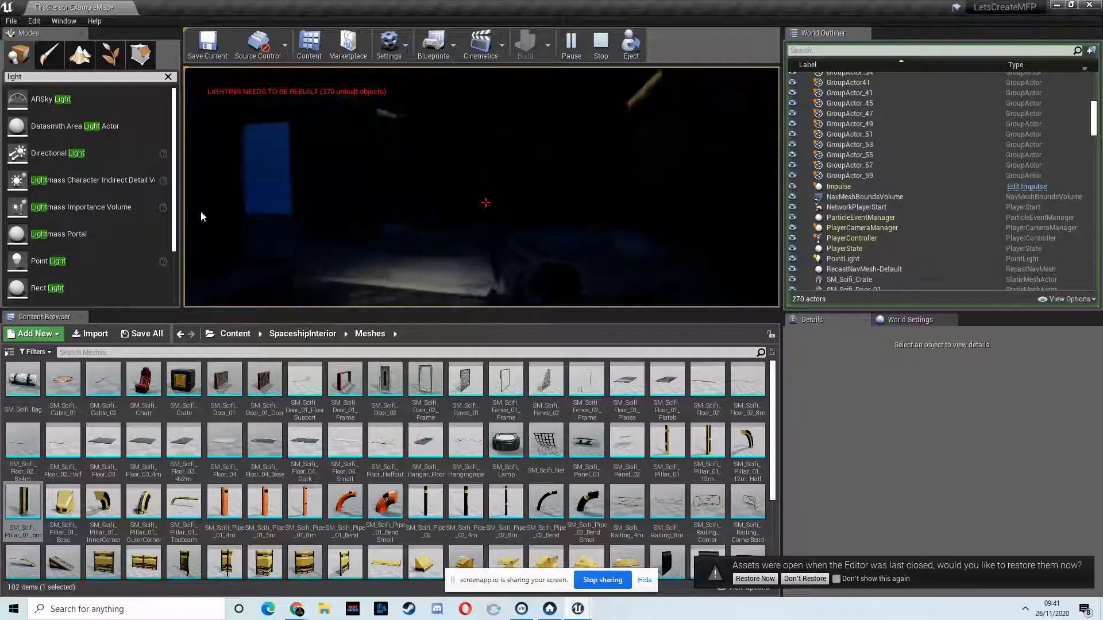
{"action": "key", "text": "w"}
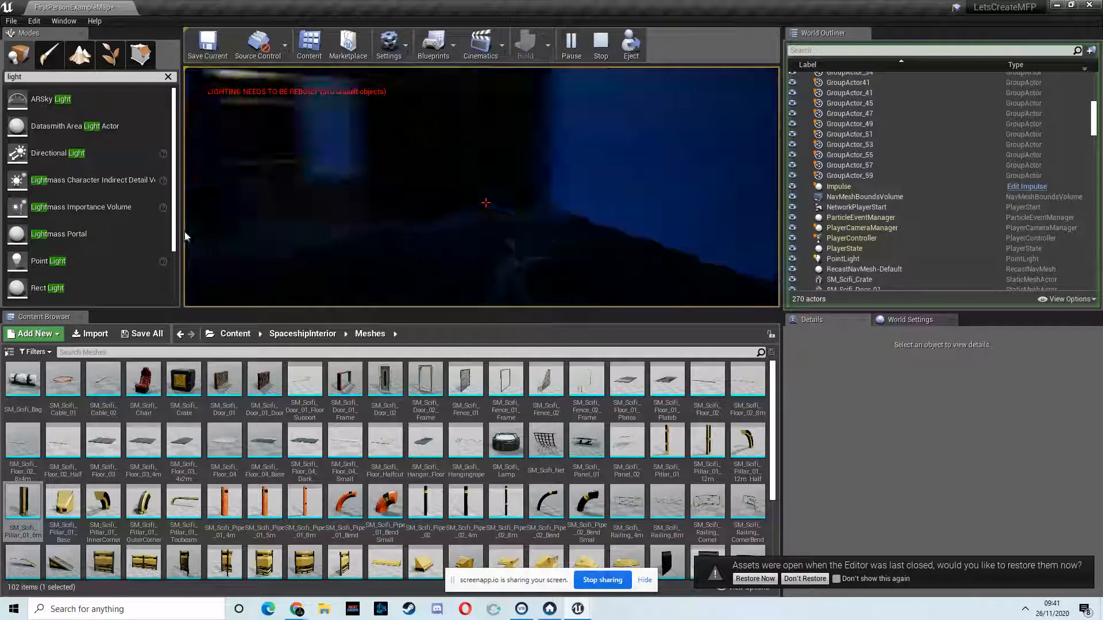
{"action": "key", "text": "w"}
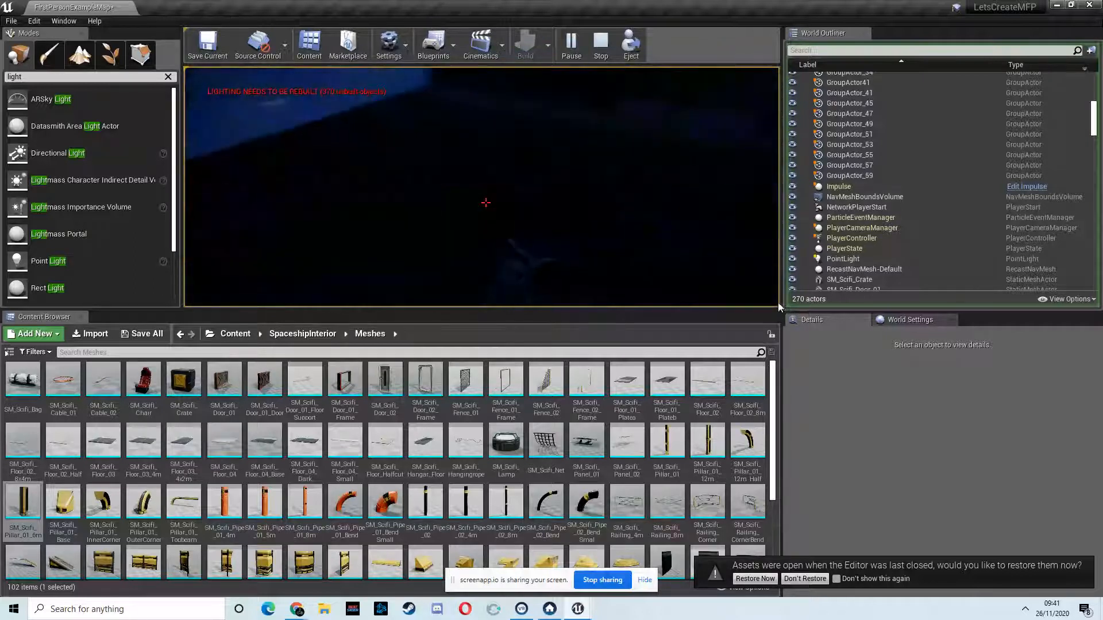
{"action": "key", "text": "w"}
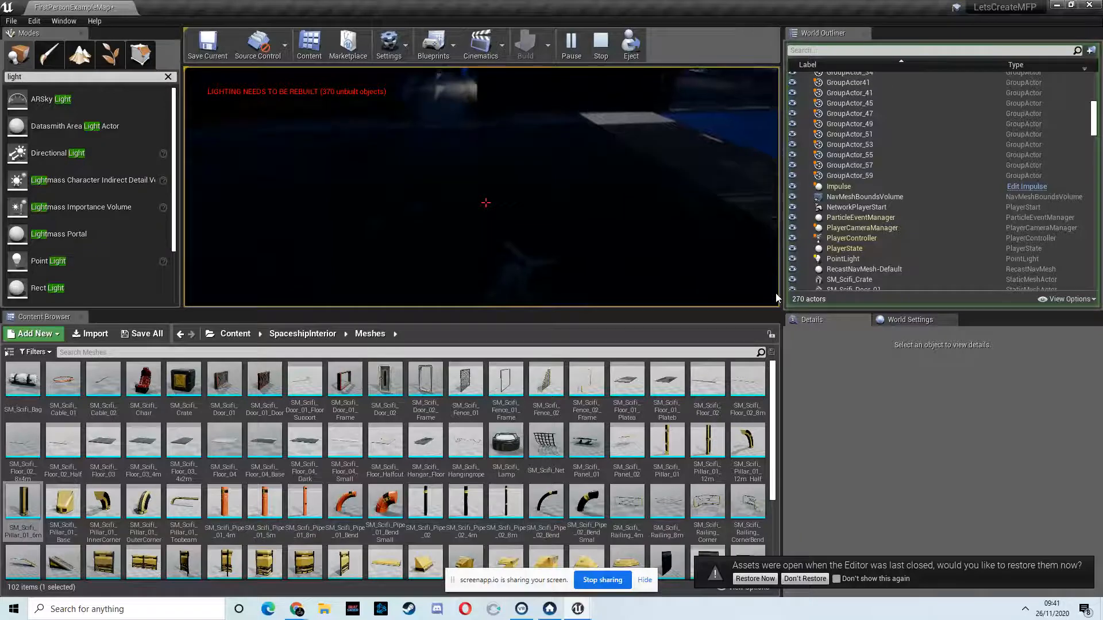
{"action": "key", "text": "Escape"}
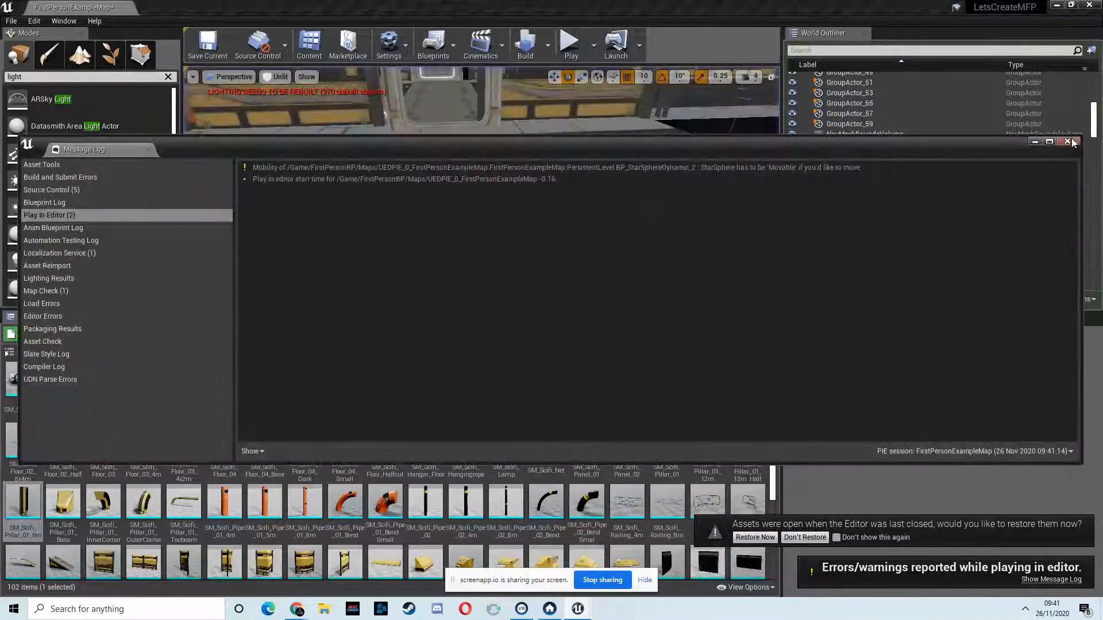
{"action": "left_click", "coordinate": [1069, 142]}
Step: Delete the grouped floor, wall and ceiling modules of the old room at the far end of the corridor
{"action": "key", "text": "s"}
{"action": "mouse_move", "coordinate": [591, 170]}
{"action": "right_mouse_down"}
{"action": "mouse_move", "coordinate": [581, 174]}
{"action": "mouse_move", "coordinate": [592, 170]}
{"action": "right_mouse_up"}
{"action": "left_click", "coordinate": [382, 153]}
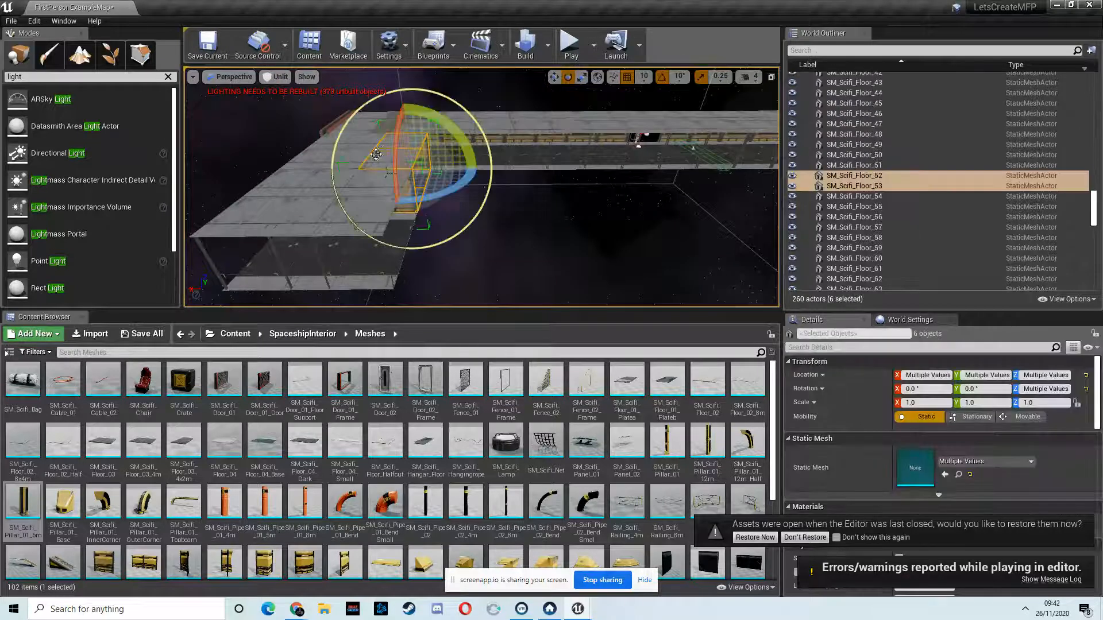
{"action": "left_click", "coordinate": [315, 153], "text": "ctrl"}
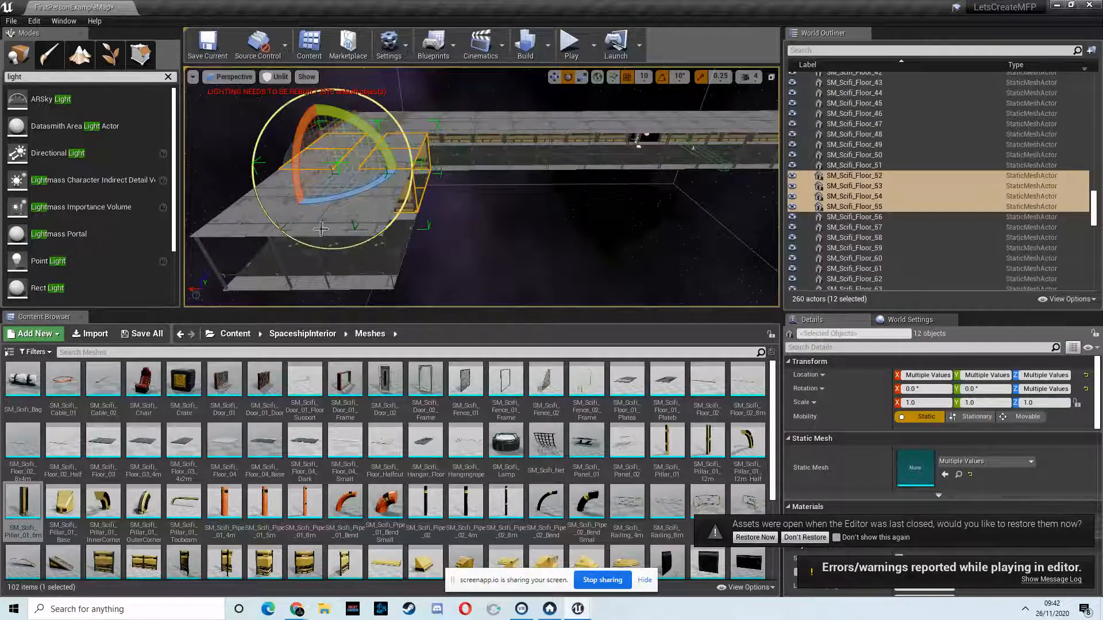
{"action": "key", "text": "a"}
{"action": "right_click_drag", "start_coordinate": [347, 222], "coordinate": [454, 220]}
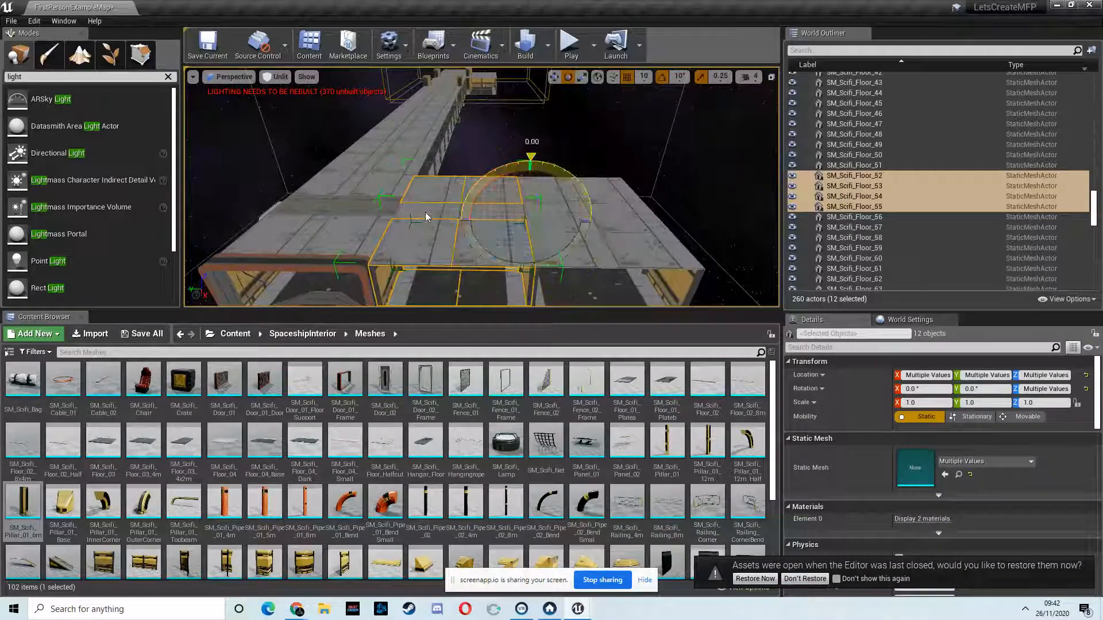
{"action": "left_click", "coordinate": [573, 263], "text": "ctrl"}
{"action": "left_click", "coordinate": [589, 216], "text": "ctrl"}
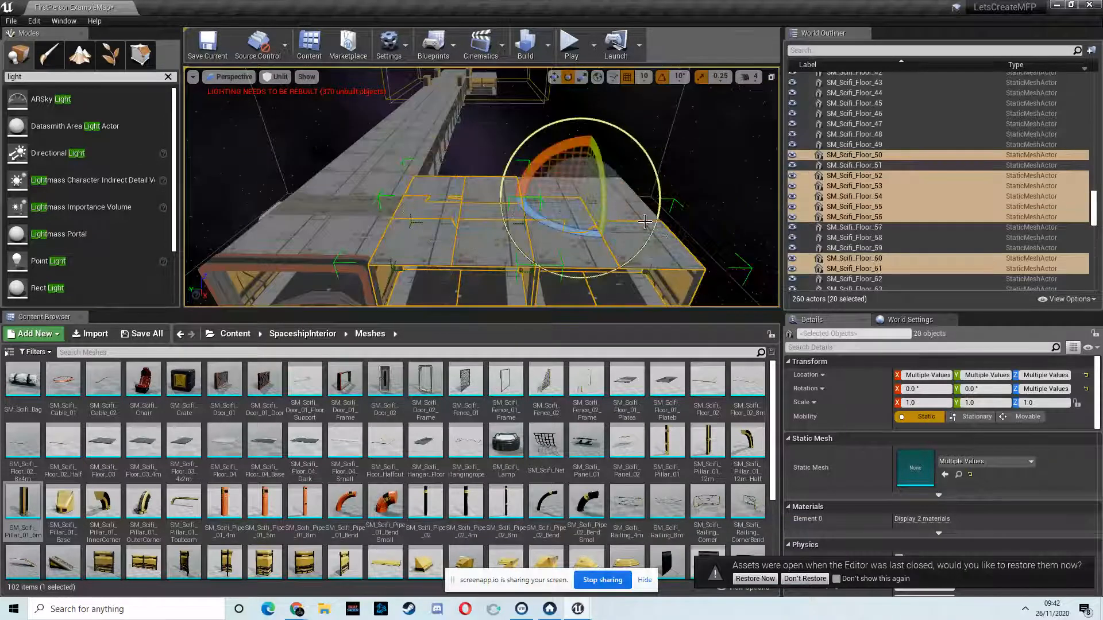
{"action": "key", "text": "d"}
{"action": "right_click_drag", "start_coordinate": [679, 221], "coordinate": [574, 228]}
{"action": "left_click", "coordinate": [399, 214], "text": "ctrl"}
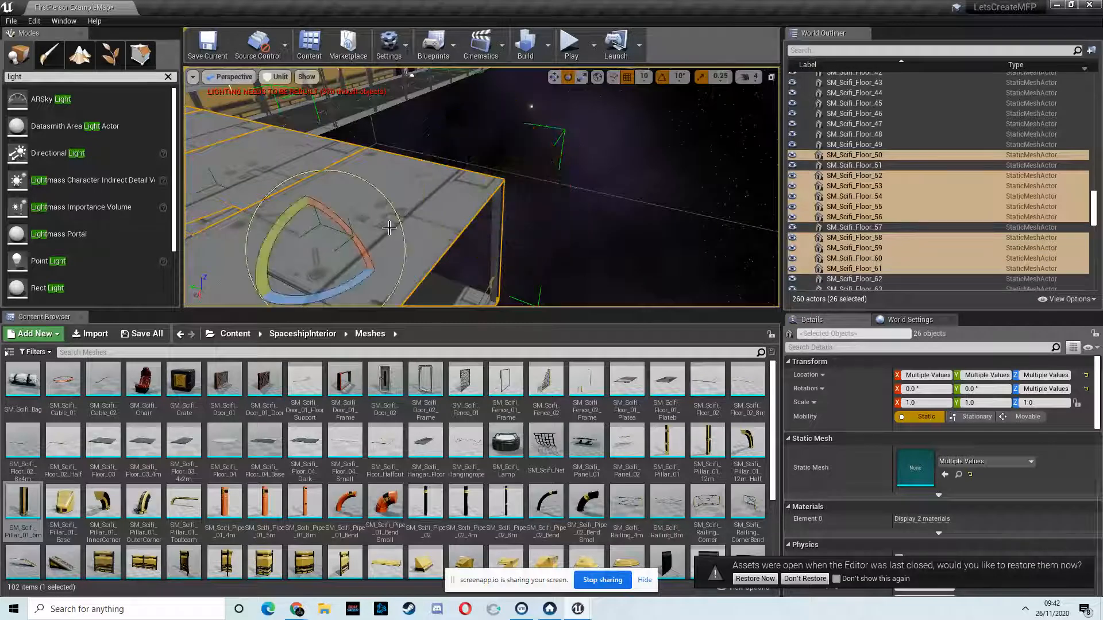
{"action": "key", "text": "Delete"}
Step: Delete the old room's leftover pieces, including ceiling panel SM_Scifi_Floor_57 and the remaining floor tiles
{"action": "left_click", "coordinate": [249, 265]}
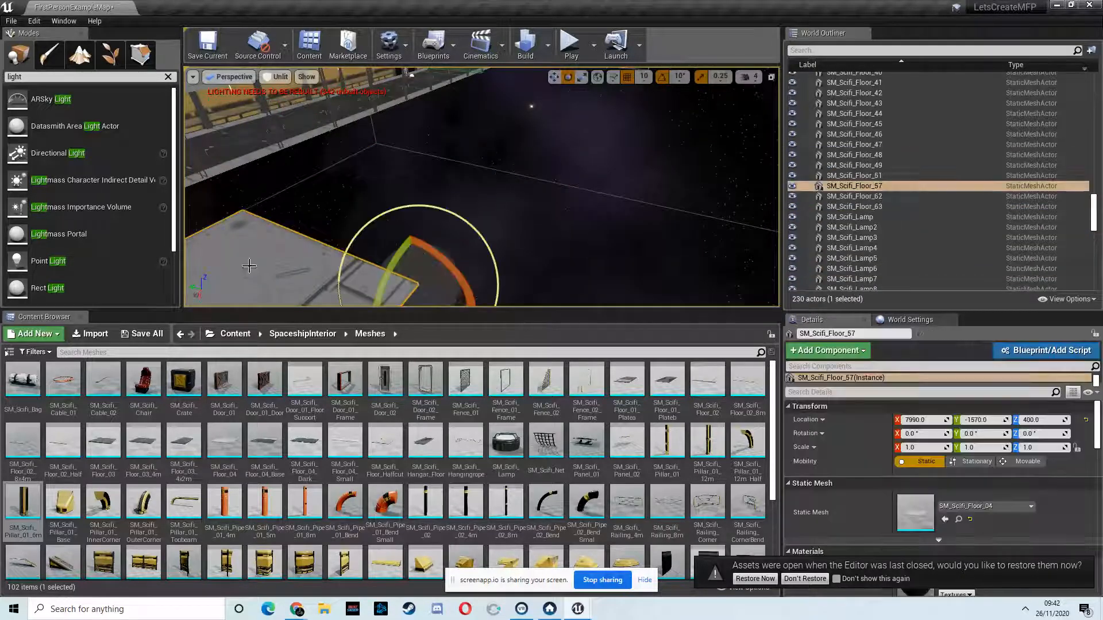
{"action": "key", "text": "Delete"}
{"action": "right_click_drag", "start_coordinate": [322, 296], "coordinate": [384, 175]}
{"action": "left_click", "coordinate": [384, 130]}
{"action": "key", "text": "Delete"}
{"action": "left_click", "coordinate": [355, 188]}
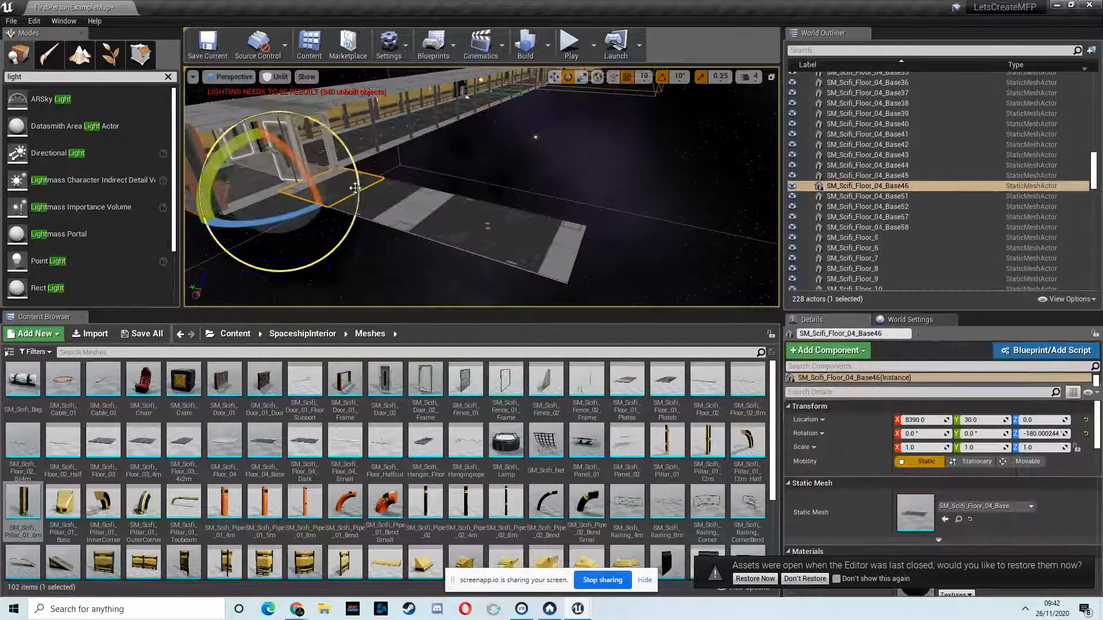
{"action": "key", "text": "Delete"}
{"action": "left_click", "coordinate": [493, 232]}
{"action": "key", "text": "Delete"}
Step: Duplicate the finished side room's floor, ceiling and wall modules, with its two doorway pillars, and move the copy to the corridor's other end
{"action": "scroll", "coordinate": [498, 202], "scroll_direction": "down", "scroll_amount": 5}
{"action": "scroll", "coordinate": [491, 184], "scroll_direction": "up", "scroll_amount": 8}
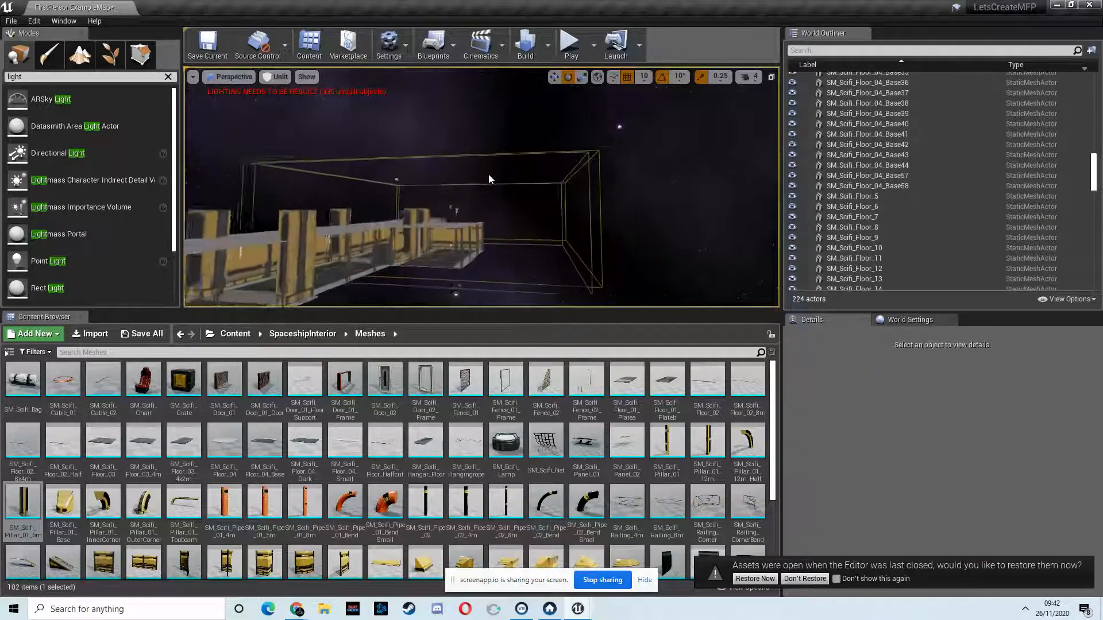
{"action": "scroll", "coordinate": [488, 174], "scroll_direction": "up", "scroll_amount": 6}
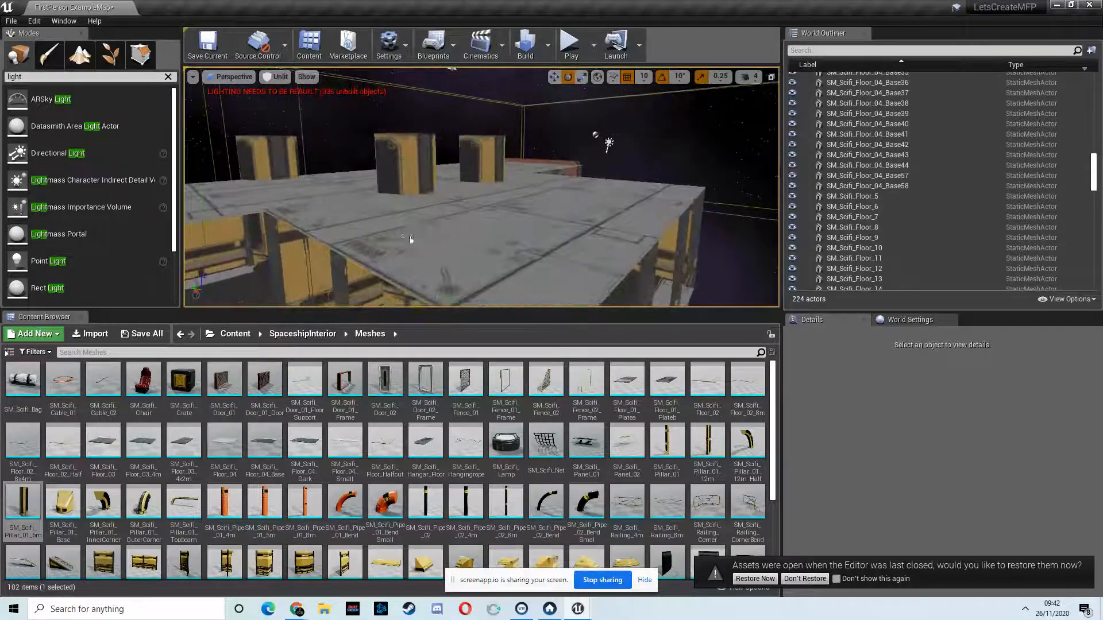
{"action": "left_click", "coordinate": [410, 235]}
{"action": "left_click", "coordinate": [525, 194], "text": "ctrl"}
{"action": "left_click", "coordinate": [581, 214], "text": "ctrl"}
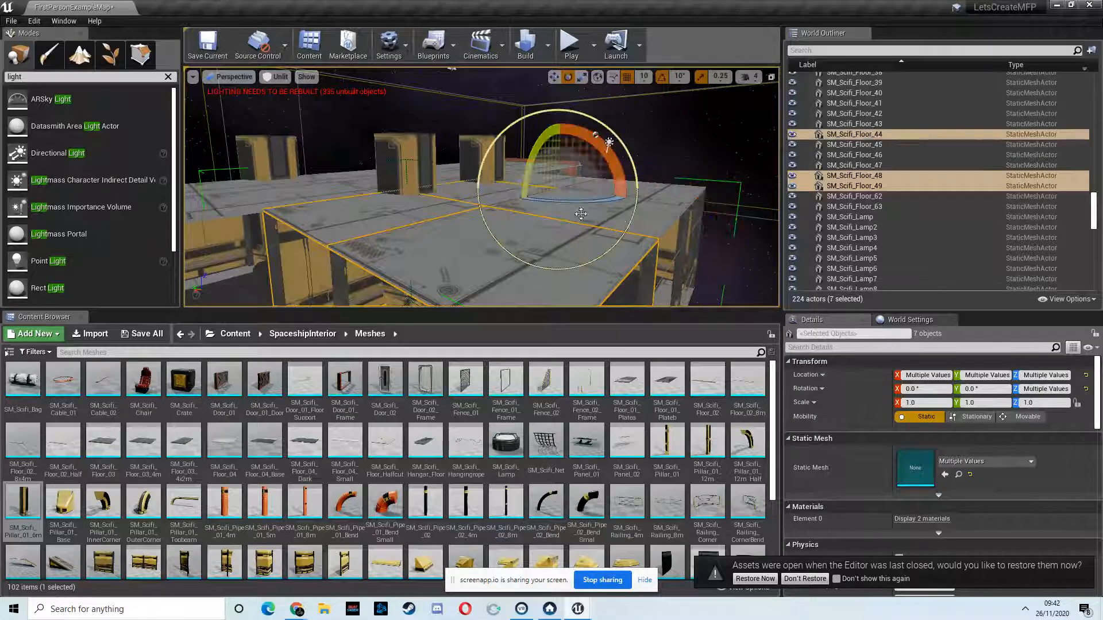
{"action": "left_click", "coordinate": [645, 220], "text": "ctrl"}
{"action": "left_click", "coordinate": [563, 180], "text": "ctrl"}
{"action": "right_click_drag", "start_coordinate": [596, 222], "coordinate": [496, 229]}
{"action": "left_click", "coordinate": [494, 215], "text": "ctrl"}
{"action": "left_click", "coordinate": [649, 217], "text": "ctrl"}
{"action": "right_click_drag", "start_coordinate": [649, 217], "coordinate": [637, 203]}
{"action": "left_click", "coordinate": [632, 201], "text": "ctrl"}
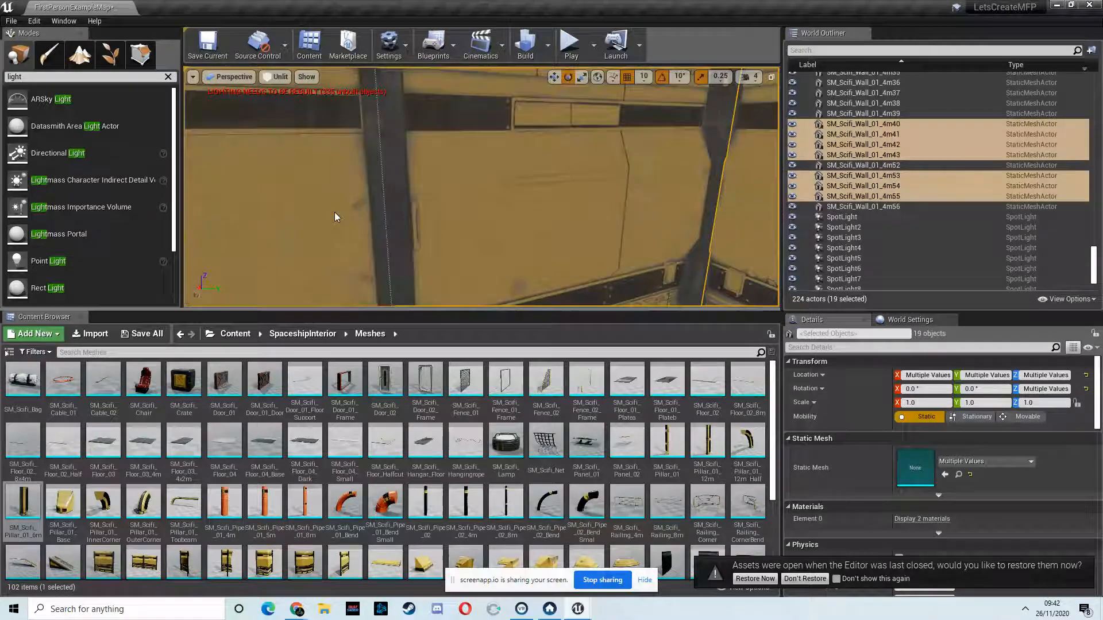
{"action": "left_click", "coordinate": [301, 216], "text": "ctrl"}
{"action": "right_click_drag", "start_coordinate": [397, 232], "coordinate": [507, 238]}
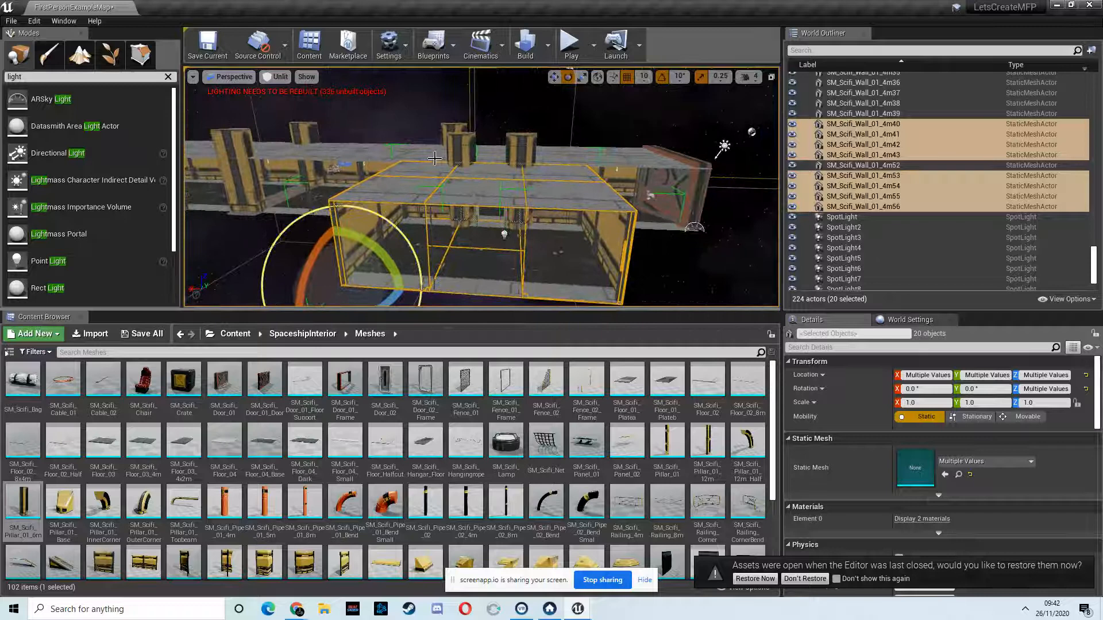
{"action": "left_click", "coordinate": [454, 148], "text": "ctrl"}
{"action": "left_click", "coordinate": [522, 144], "text": "ctrl"}
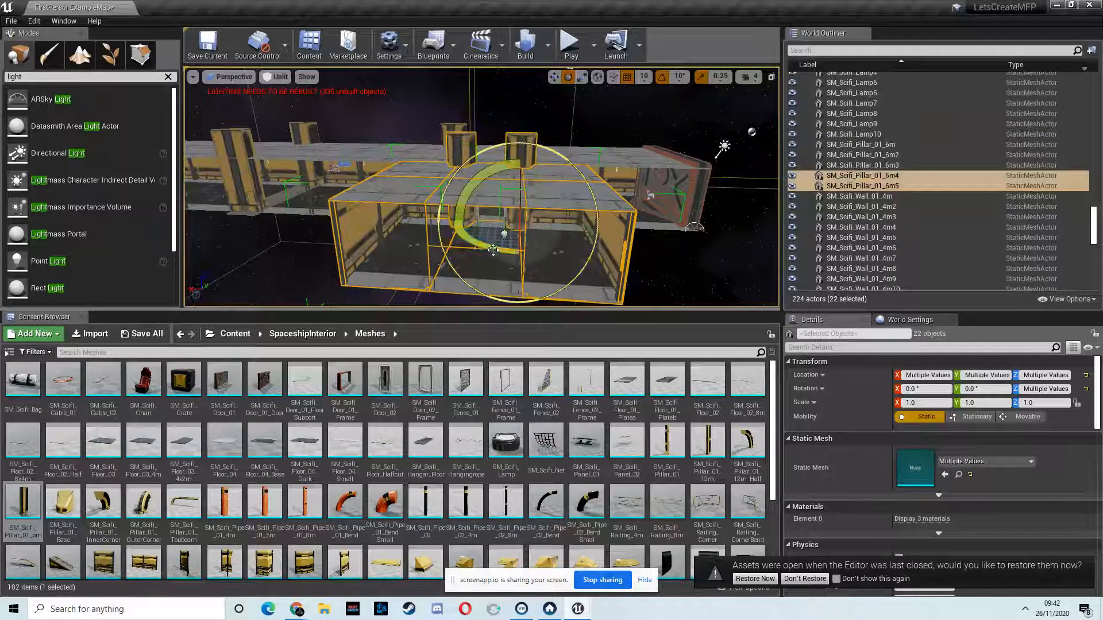
{"action": "left_click", "coordinate": [554, 79]}
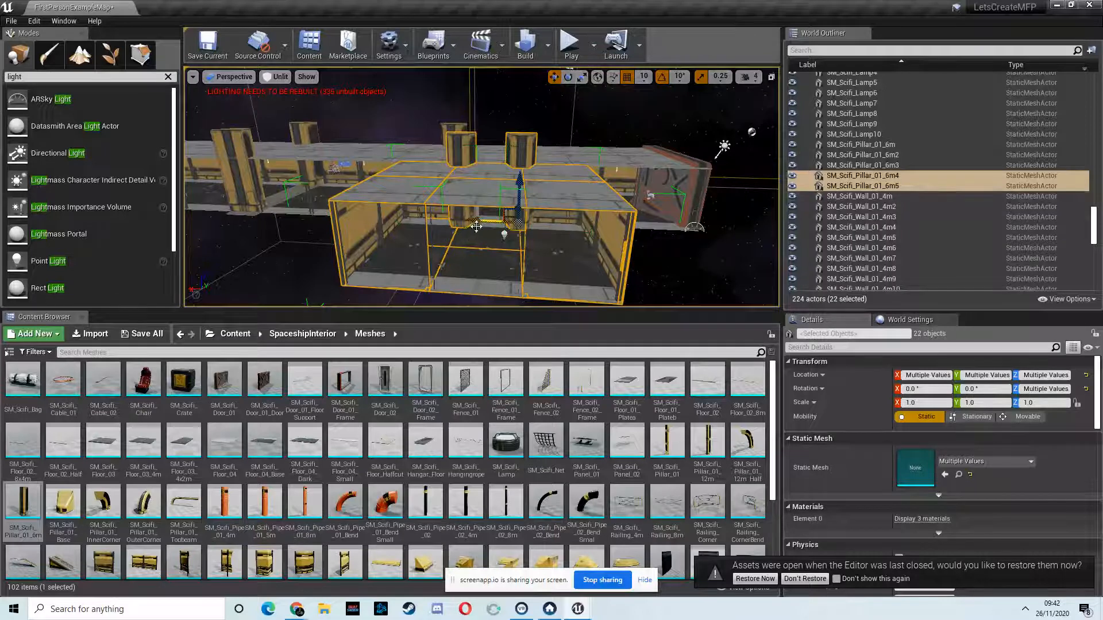
{"action": "left_click_drag", "start_coordinate": [484, 222], "coordinate": [2, 447], "text": "alt+shift"}
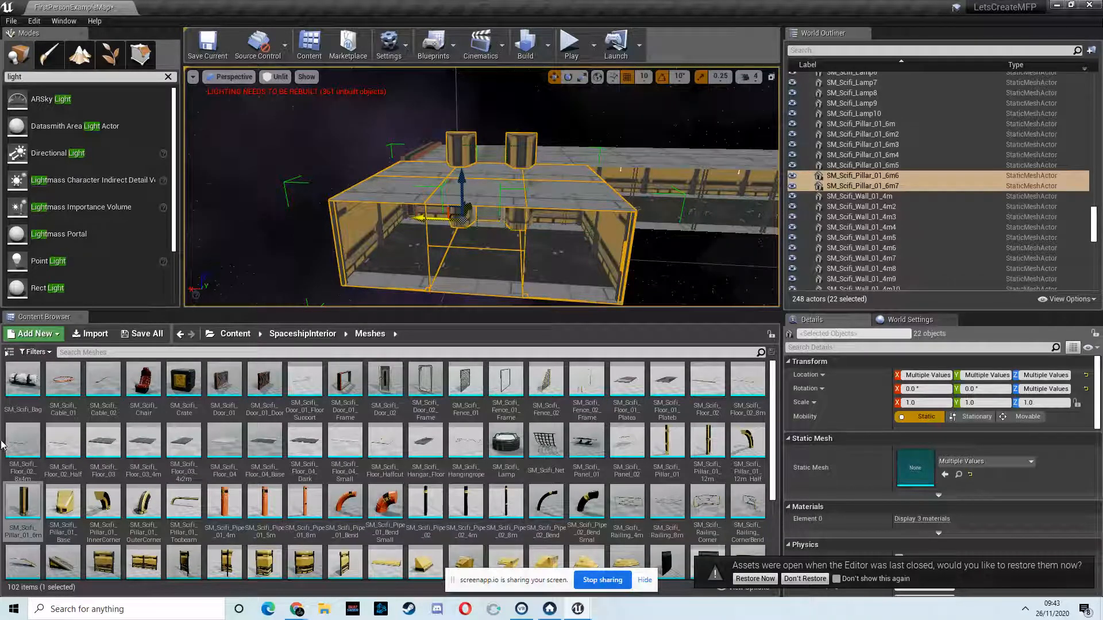
Step: Regroup the copied room's floor, ceiling and wall modules with its two doorway pillars as one group
{"action": "right_click", "coordinate": [870, 186]}
{"action": "mouse_move", "coordinate": [927, 402]}
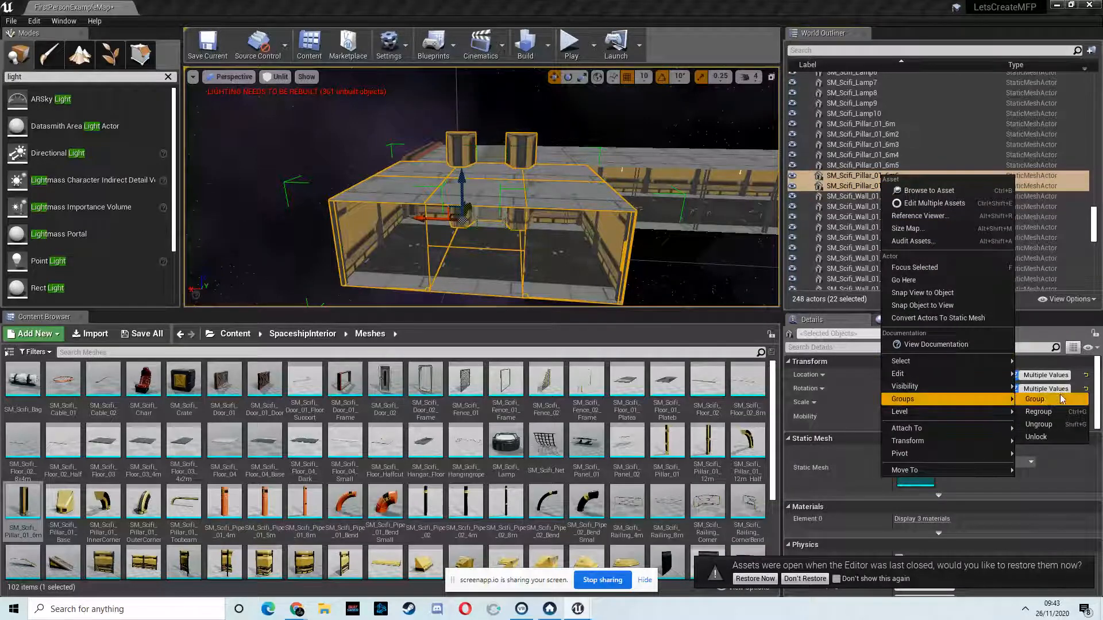
{"action": "left_click", "coordinate": [1038, 412]}
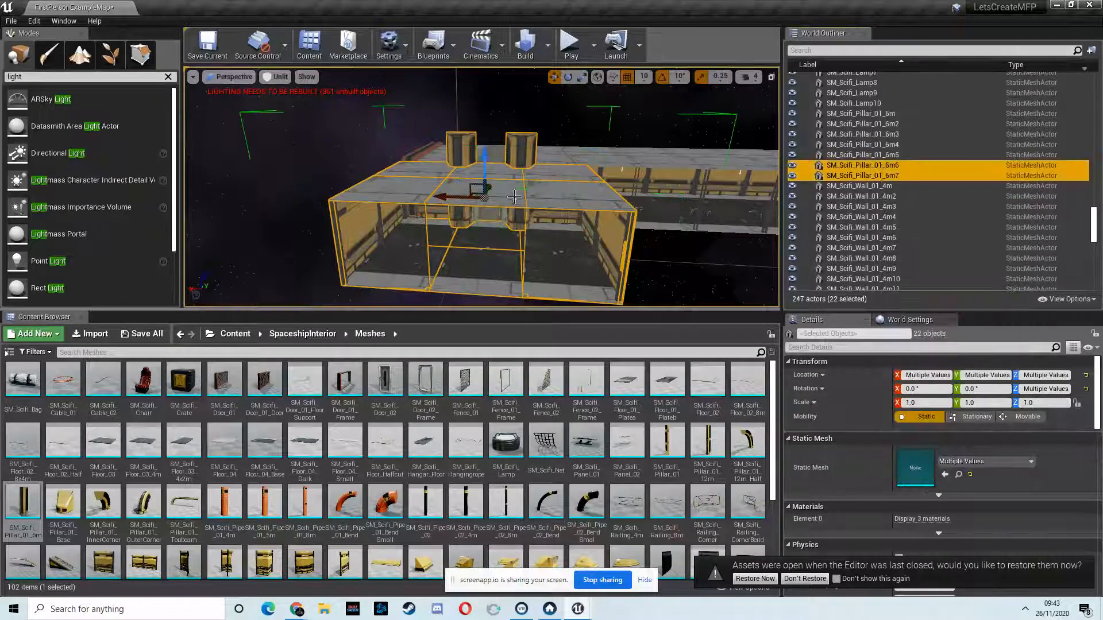
Step: Duplicate the grouped room and place the copy directly alongside it at the corridor's end
{"action": "scroll", "coordinate": [522, 228], "scroll_direction": "up", "scroll_amount": 1}
{"action": "scroll", "coordinate": [522, 224], "scroll_direction": "up", "scroll_amount": 5}
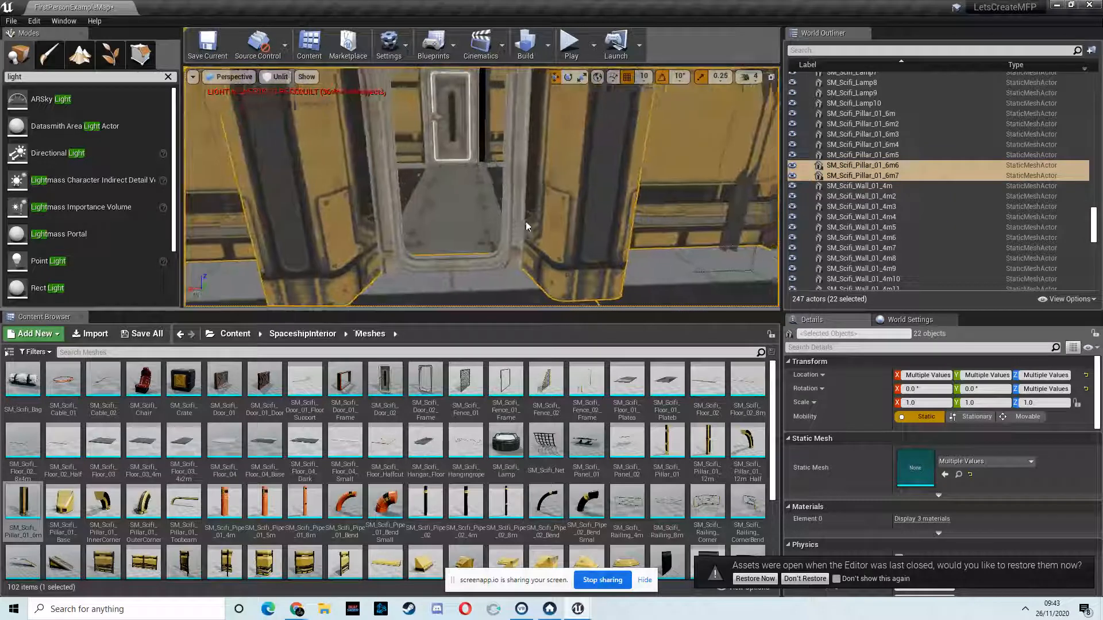
{"action": "scroll", "coordinate": [525, 220], "scroll_direction": "down", "scroll_amount": 6}
{"action": "right_click_drag", "start_coordinate": [526, 222], "coordinate": [432, 177]}
{"action": "left_click_drag", "start_coordinate": [425, 169], "coordinate": [564, 185], "text": "alt"}
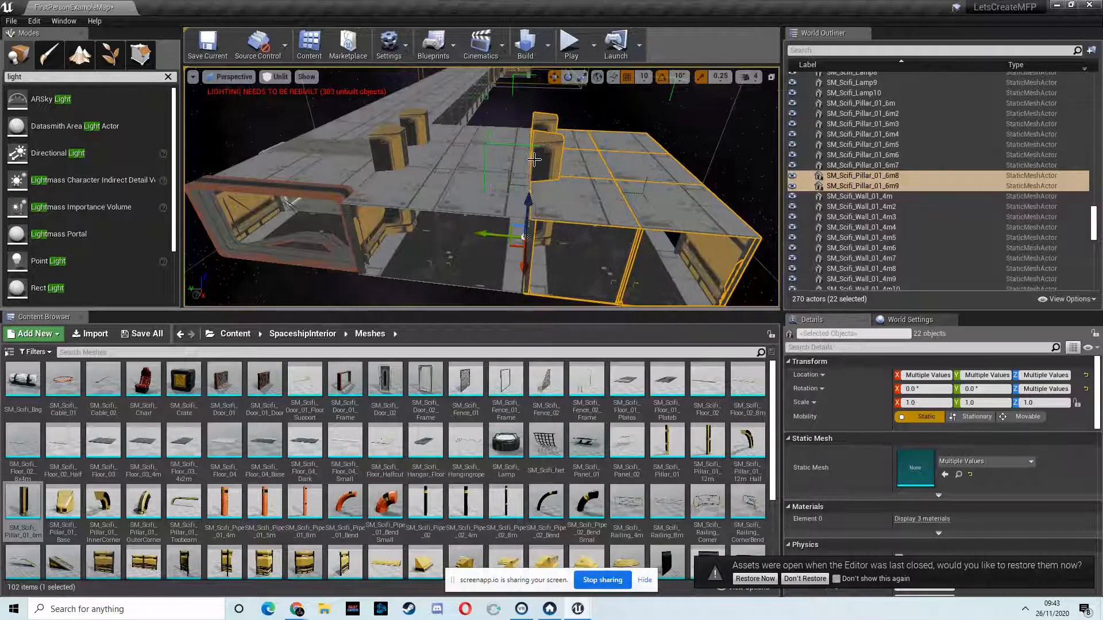
Step: Examine the whole level layout from outside, including the new rooms, and inspect the corridor's interior walls, door and lights
{"action": "right_click_drag", "start_coordinate": [489, 193], "coordinate": [613, 176]}
{"action": "key", "text": "w"}
{"action": "key", "text": "s"}
{"action": "key", "text": "w"}
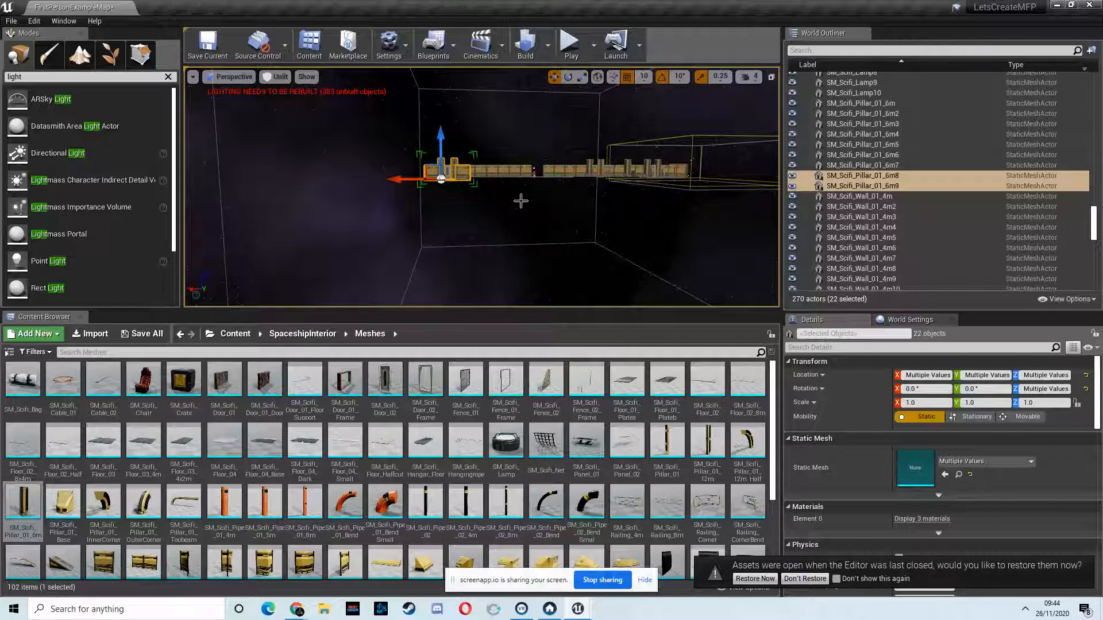
{"action": "key", "text": "w"}
{"action": "right_click_drag", "start_coordinate": [494, 188], "coordinate": [195, 197]}
{"action": "key", "text": "a"}
{"action": "key", "text": "w"}
{"action": "key", "text": "w"}
{"action": "key", "text": "w"}
{"action": "key", "text": "w"}
{"action": "key", "text": "w"}
{"action": "key", "text": "w"}
{"action": "key", "text": "w"}
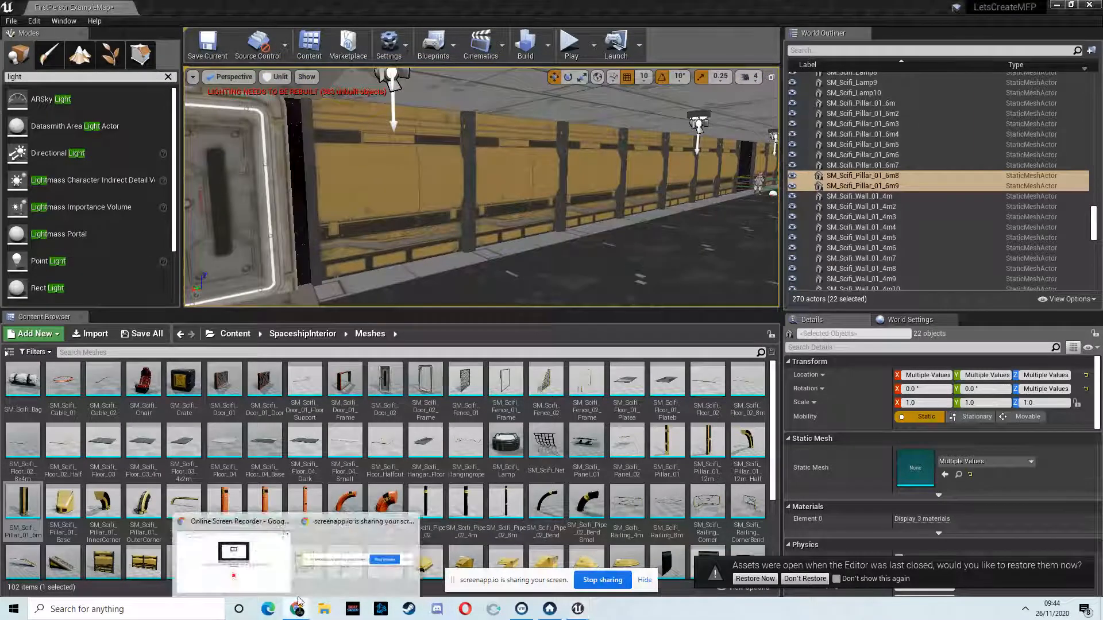
{"action": "left_click", "coordinate": [290, 549]}
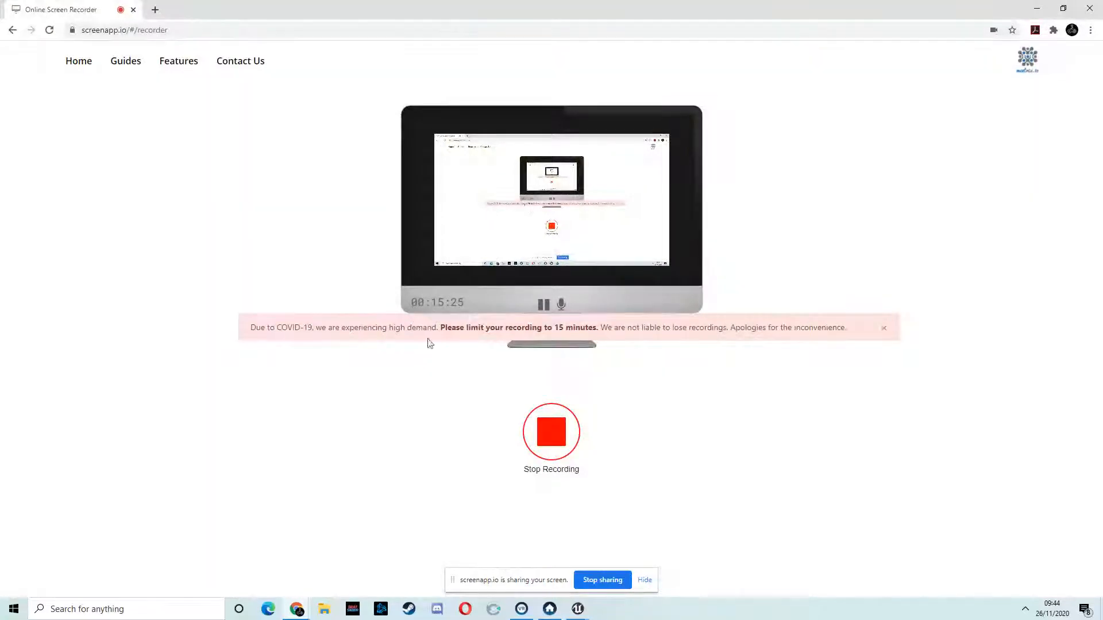